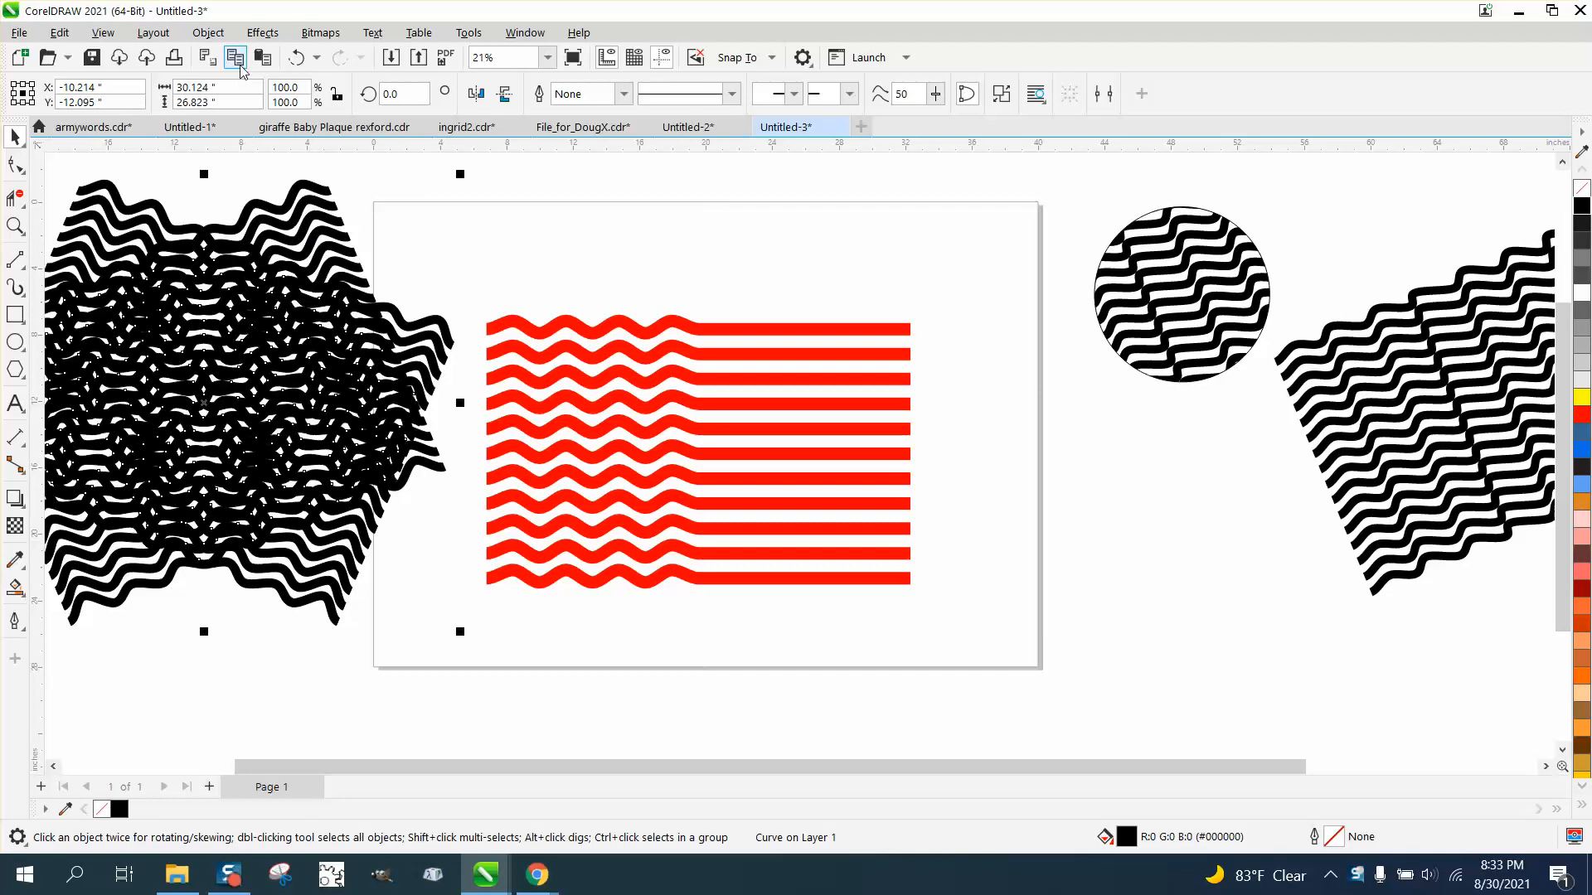
Undo the black fill of the wavy lattice and move the outlined lattice farther off the page.
click(296, 58)
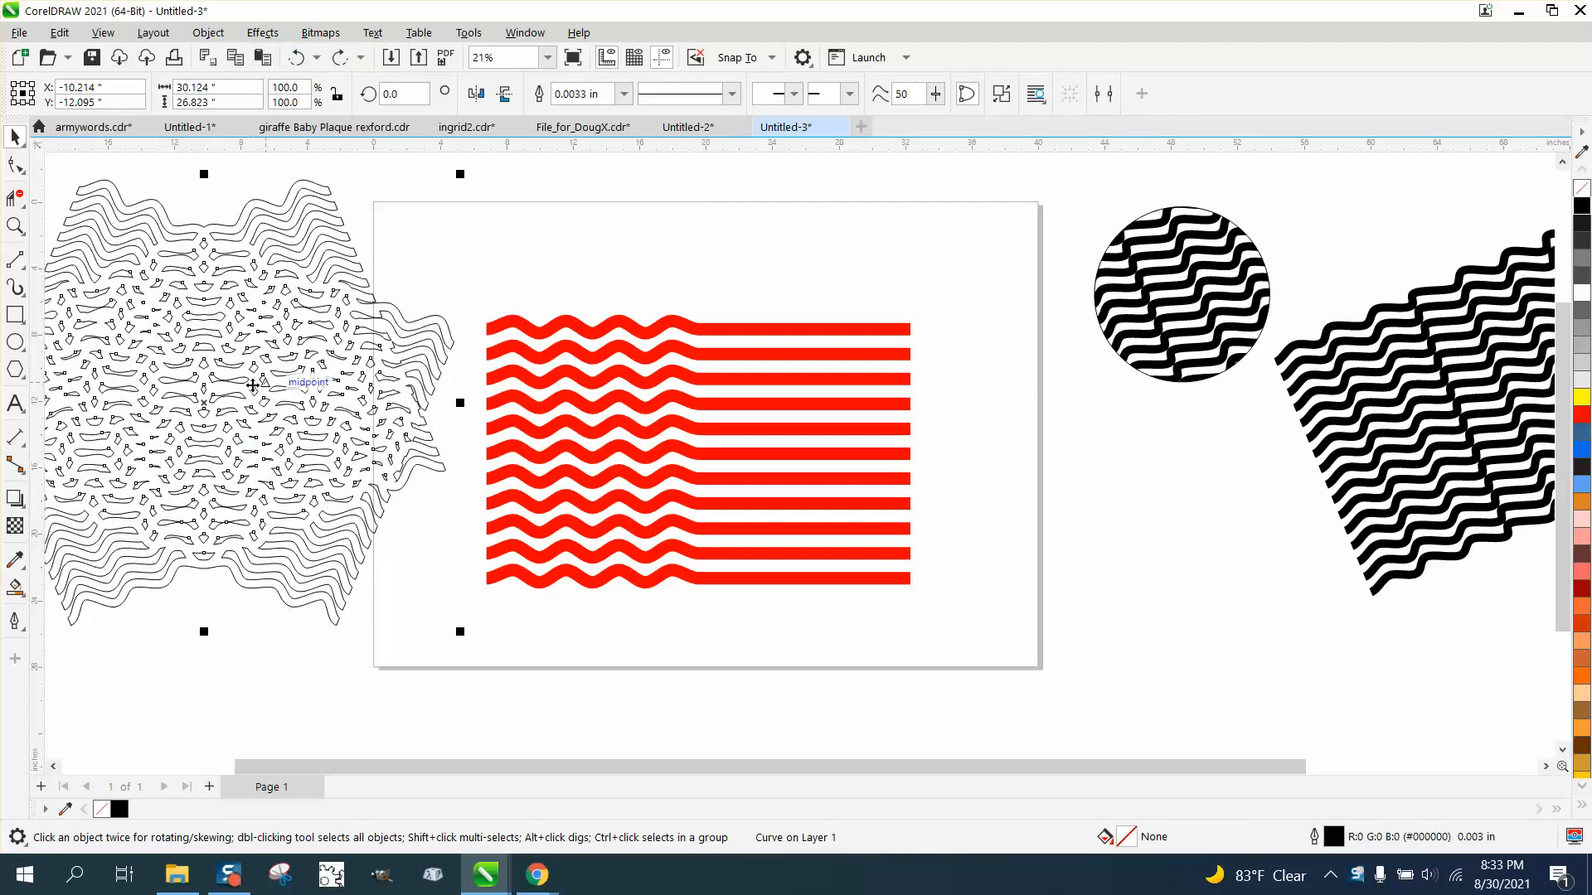
drag(269, 394, 209, 369)
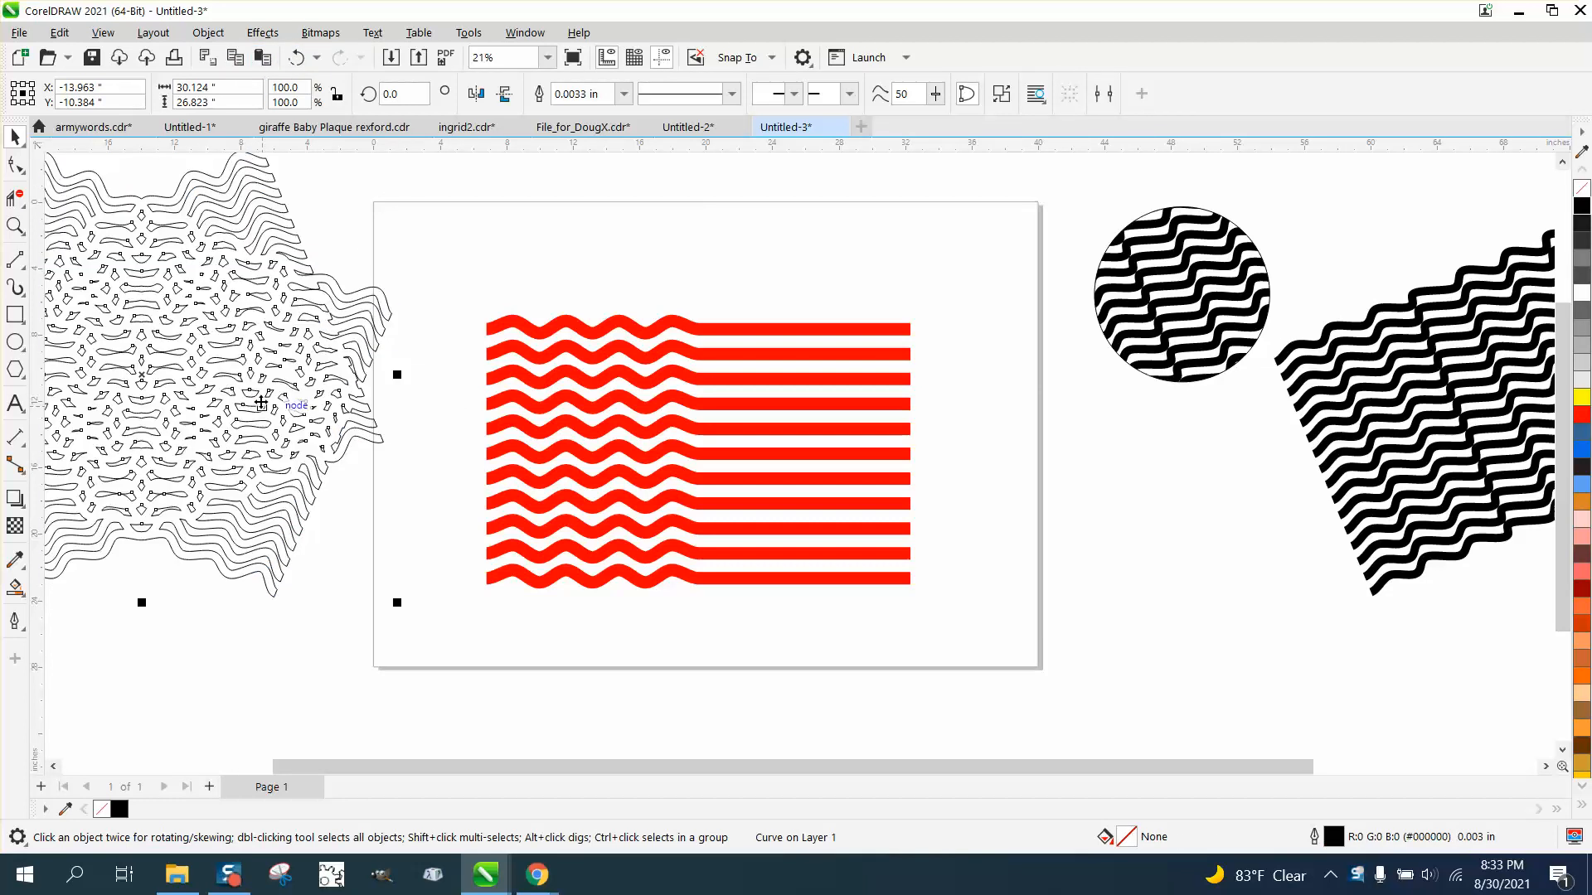
Examine the half-waved red lines, the circular sample and the tilted black wave pattern beside the page.
click(15, 226)
drag(450, 281, 1033, 657)
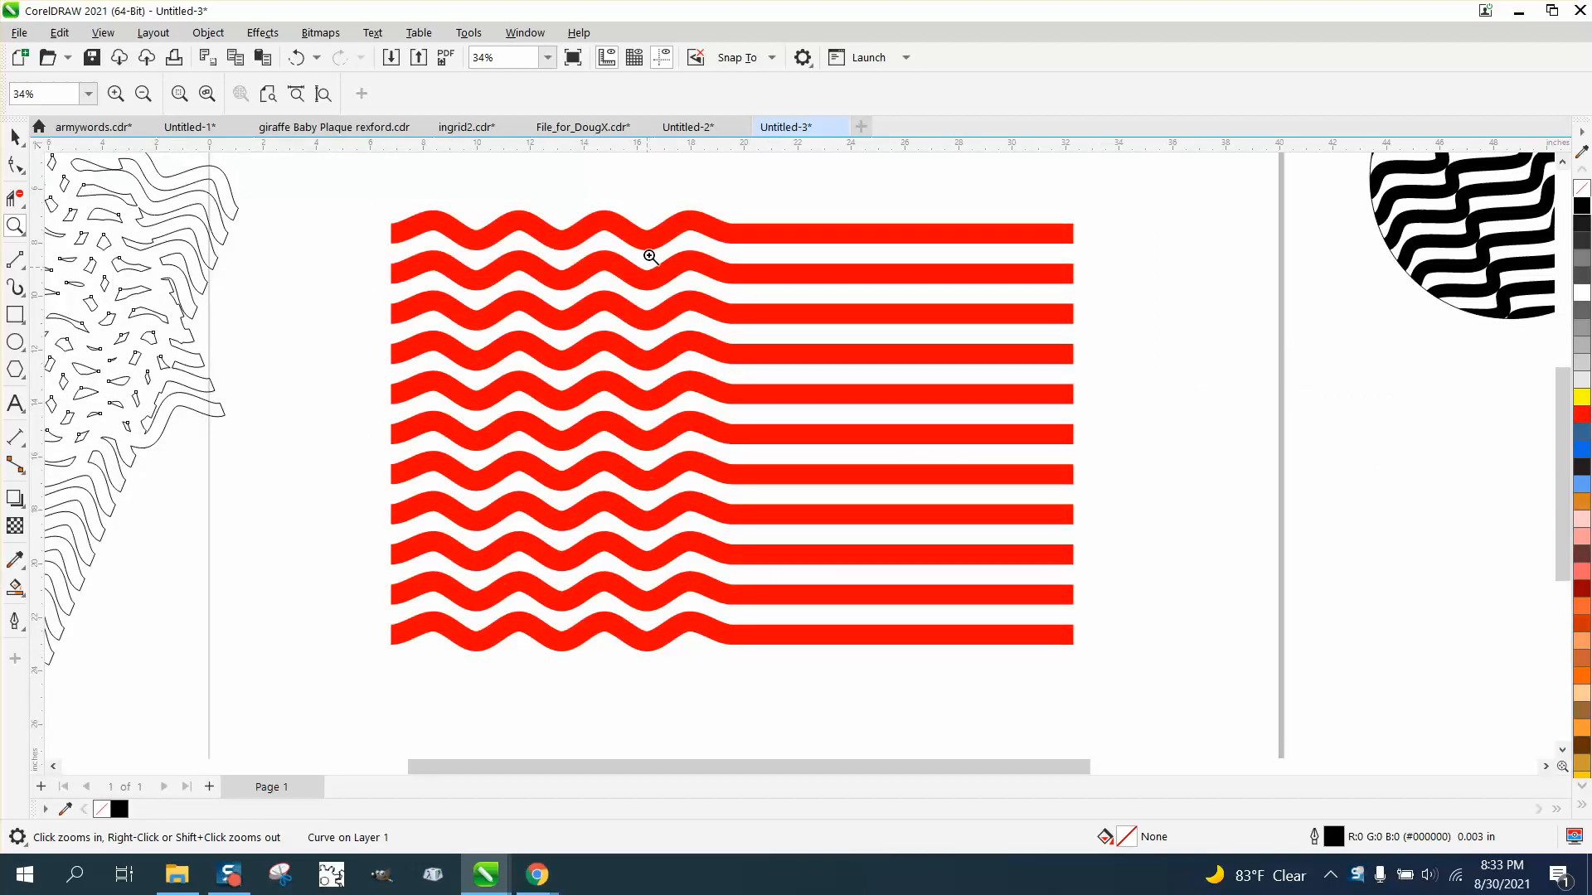
right_click(489, 352)
right_click(1370, 258)
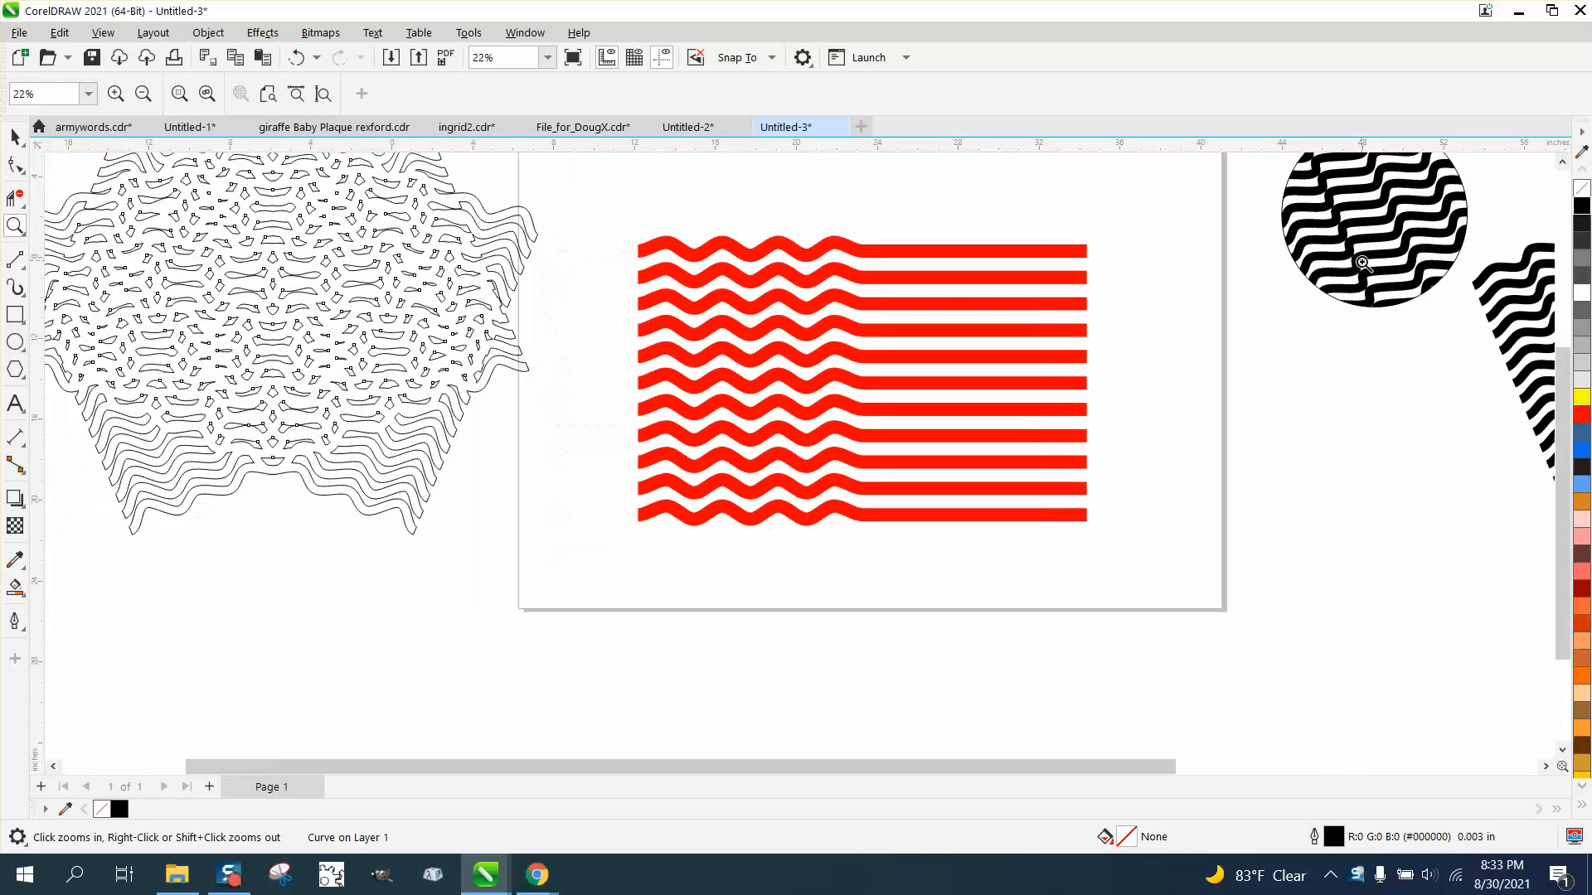
right_click(1502, 342)
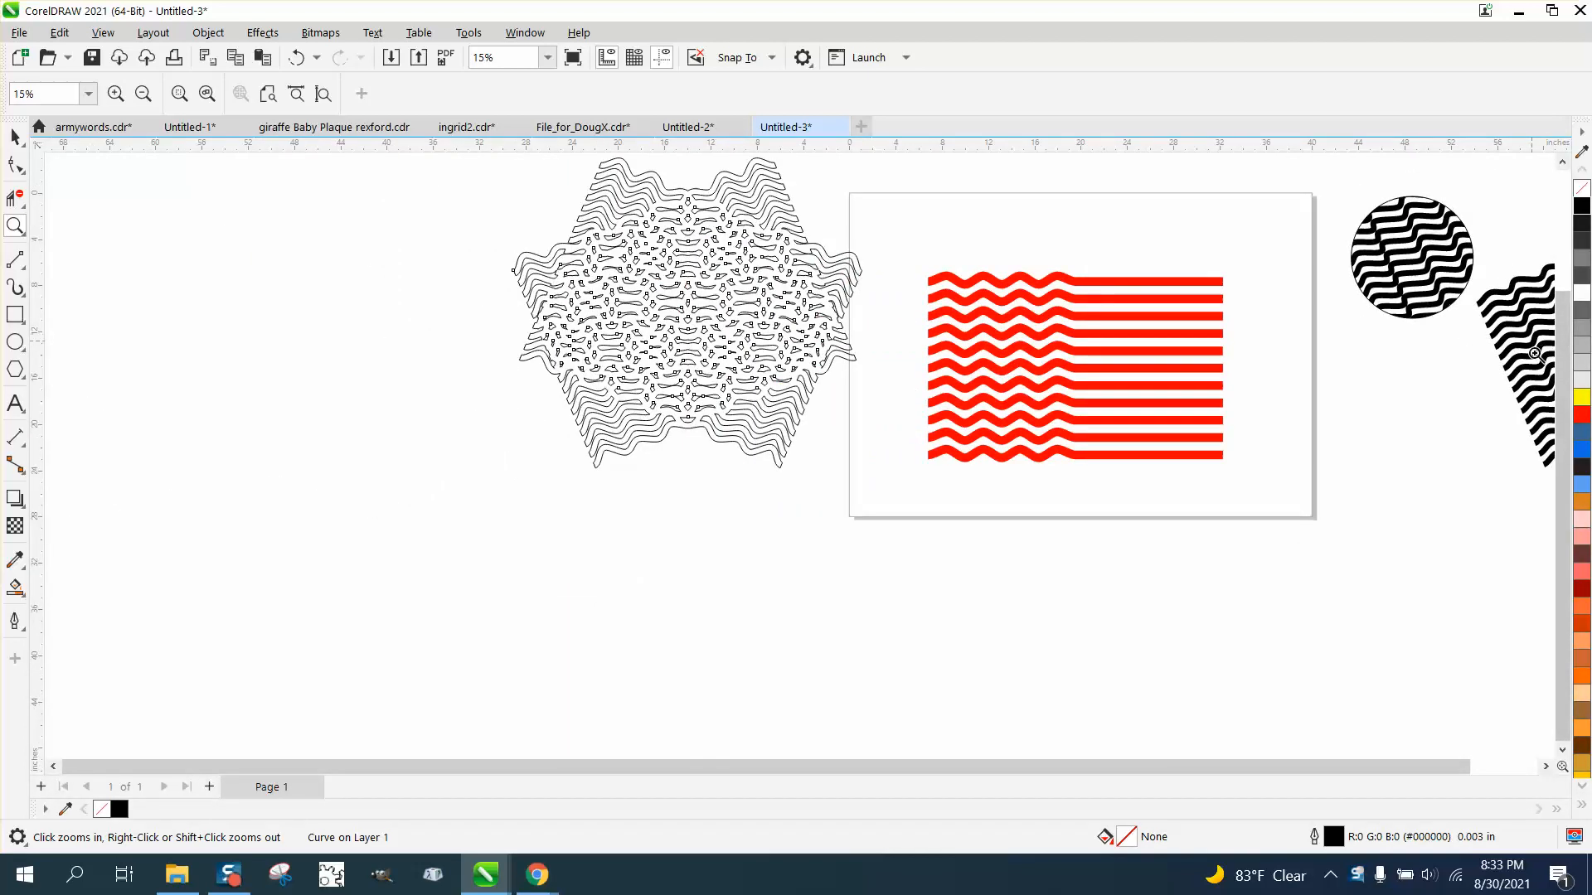
drag(1317, 768, 1439, 777)
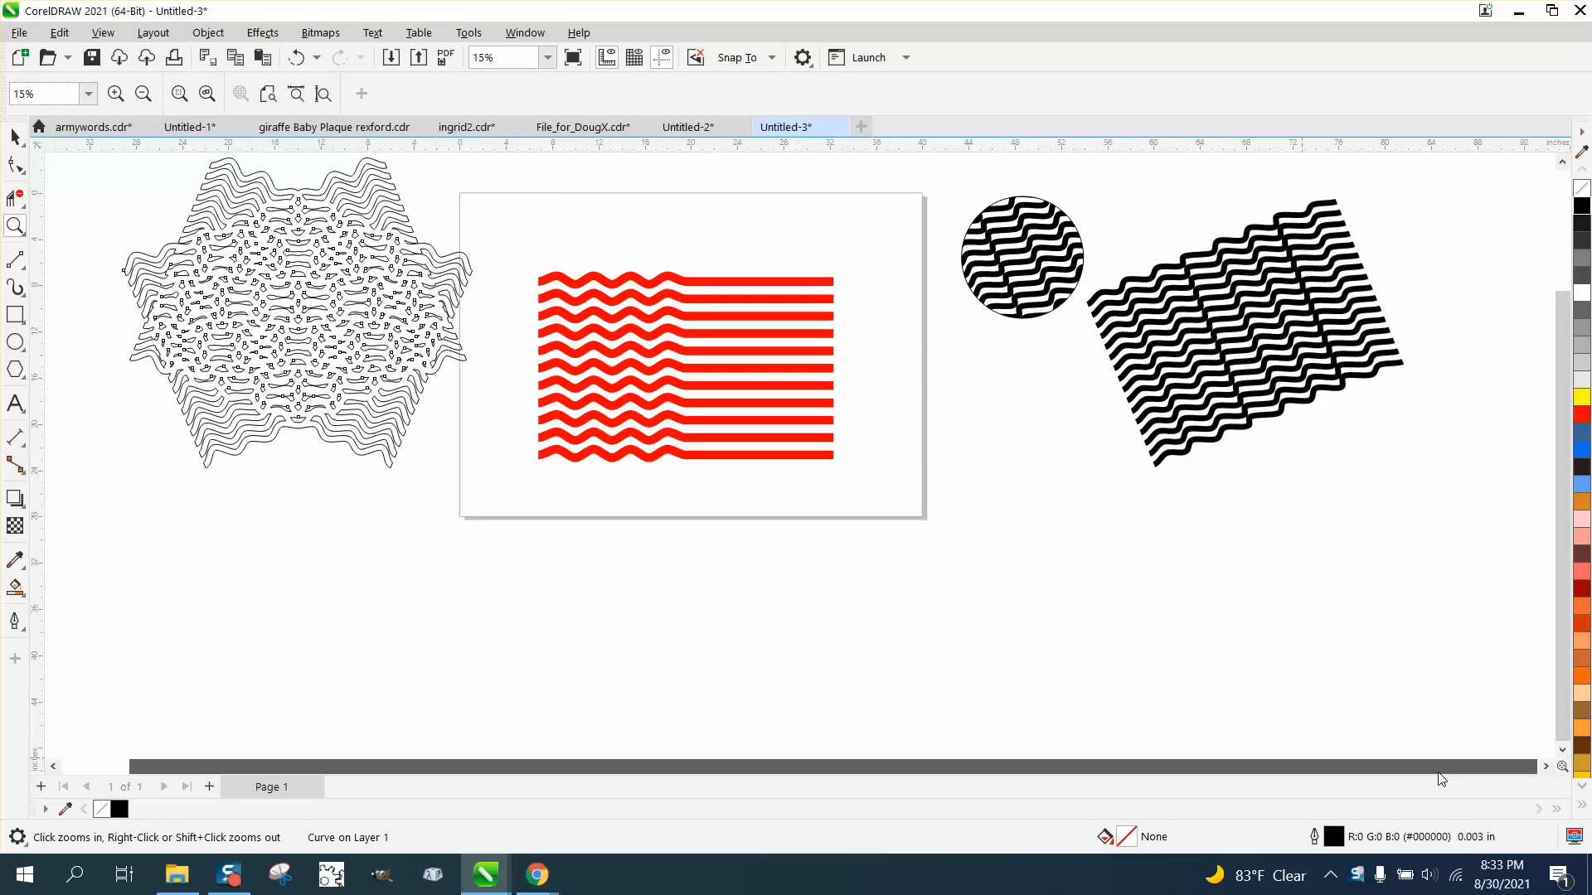
click(1326, 446)
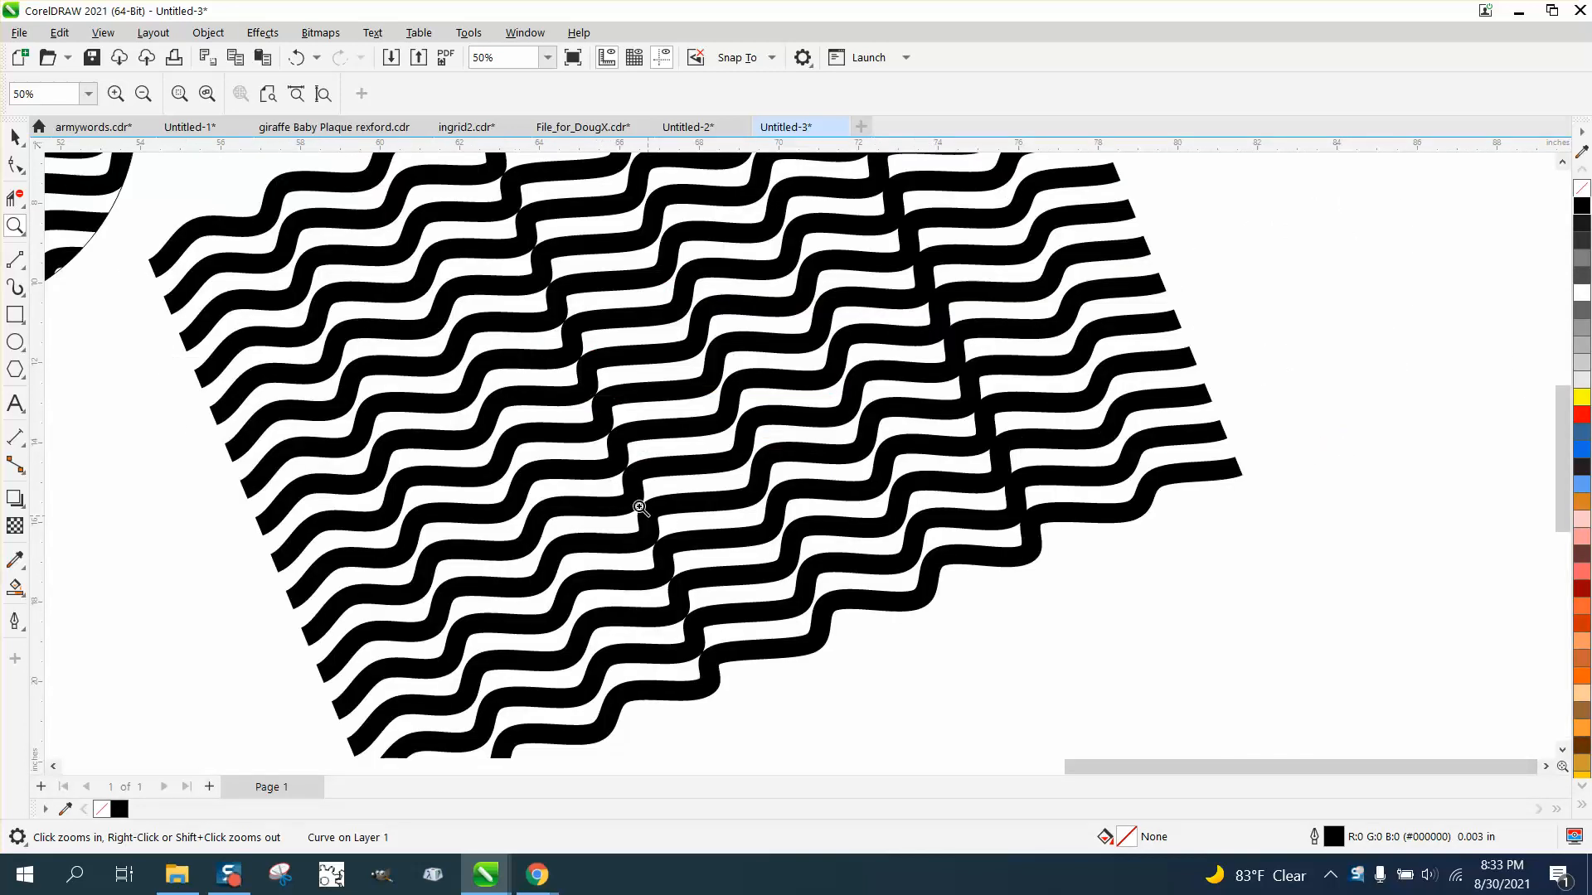
right_click(765, 550)
right_click(1028, 604)
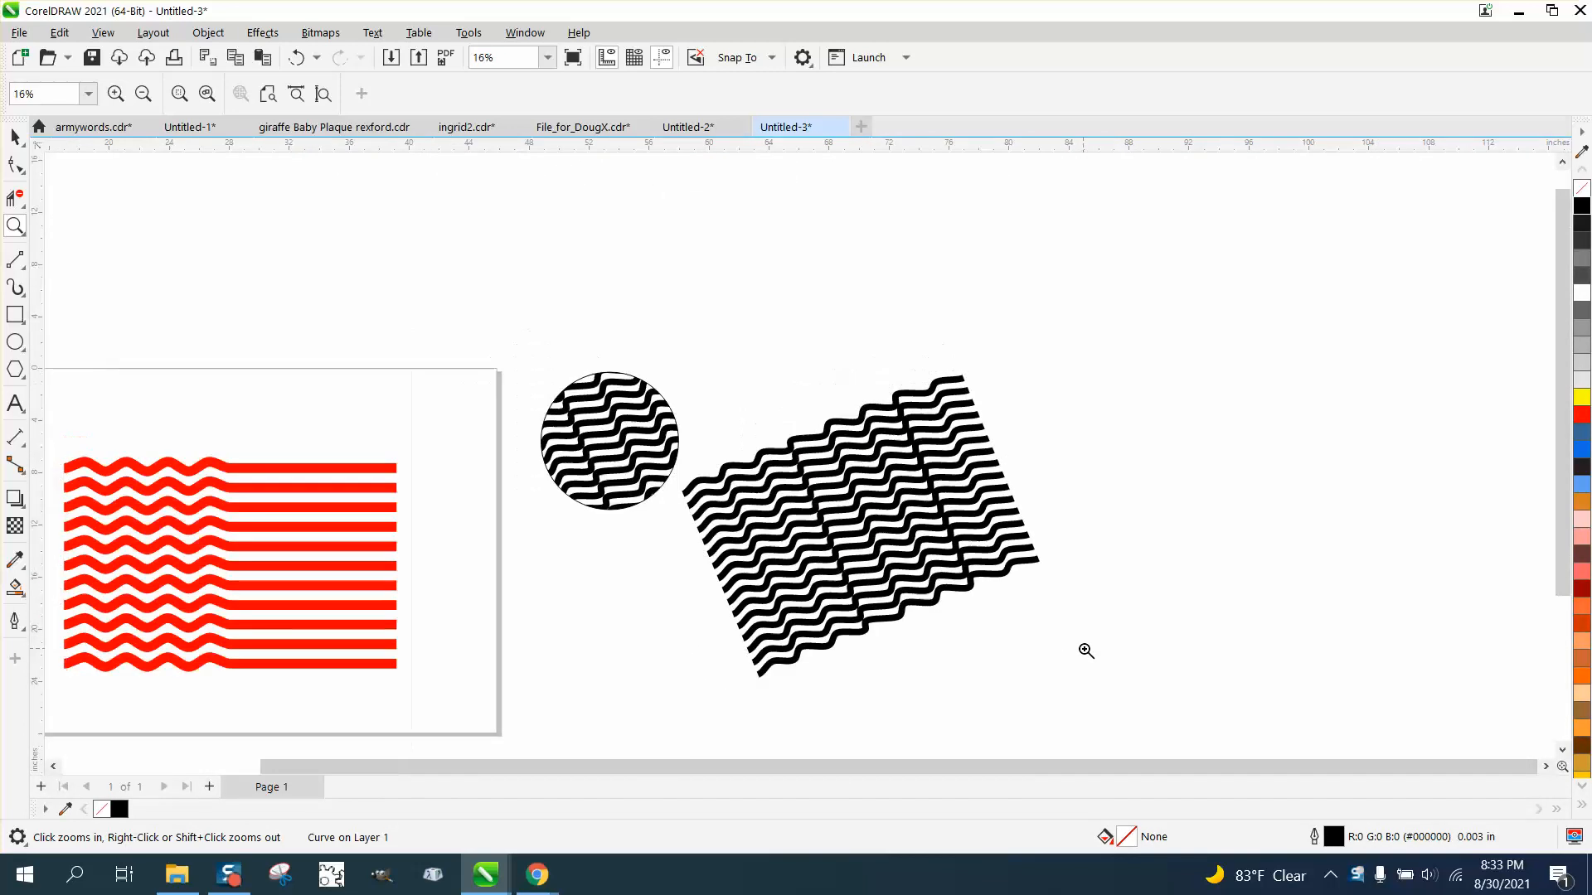
right_click(1083, 650)
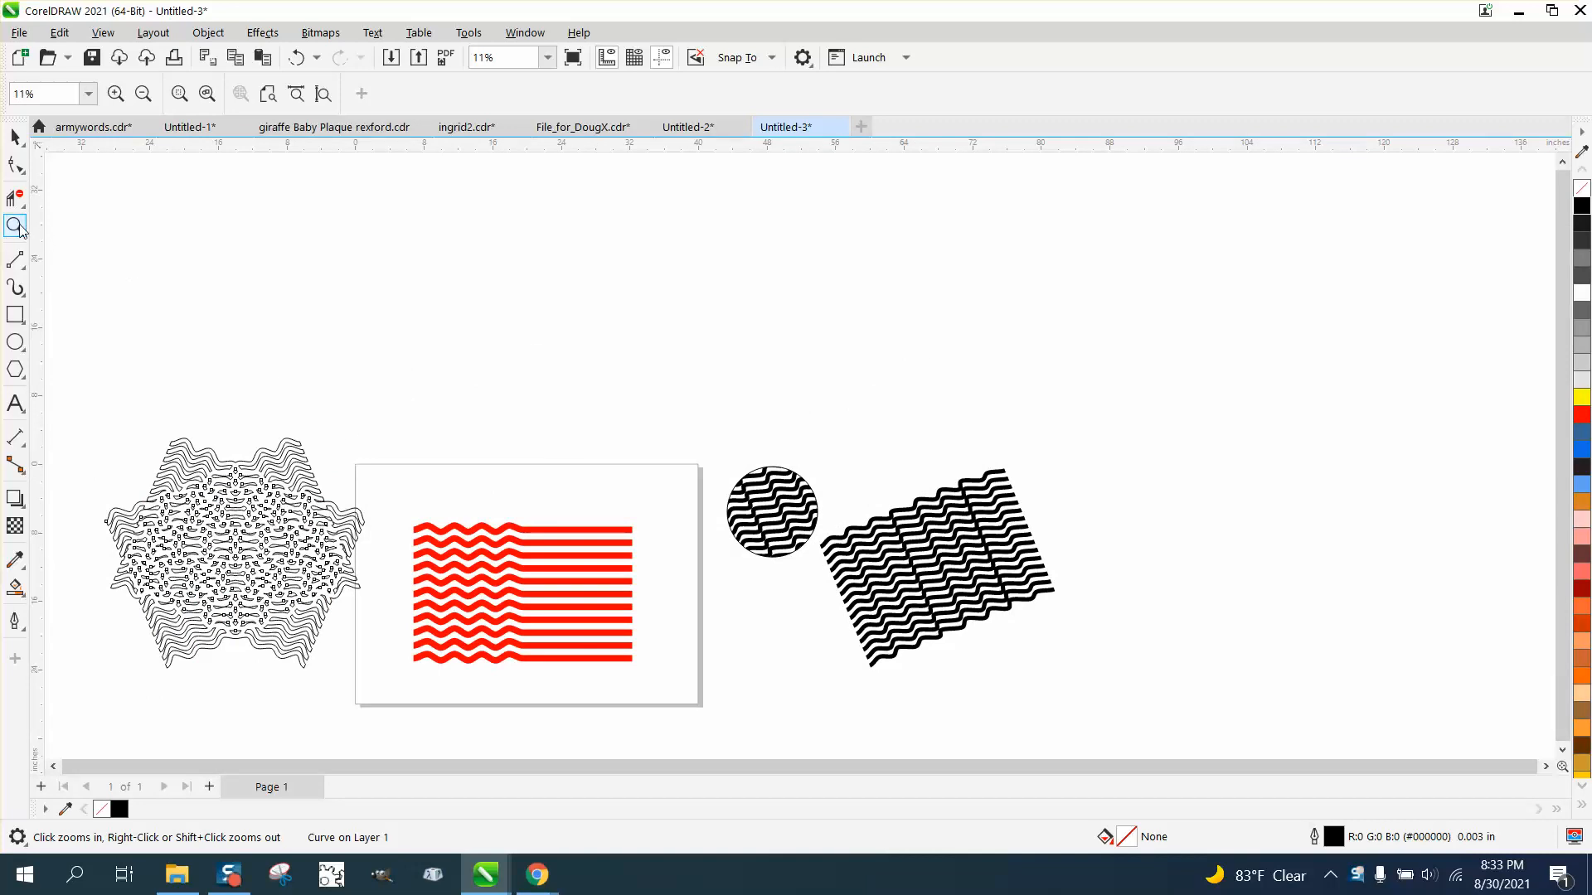
drag(400, 508, 795, 693)
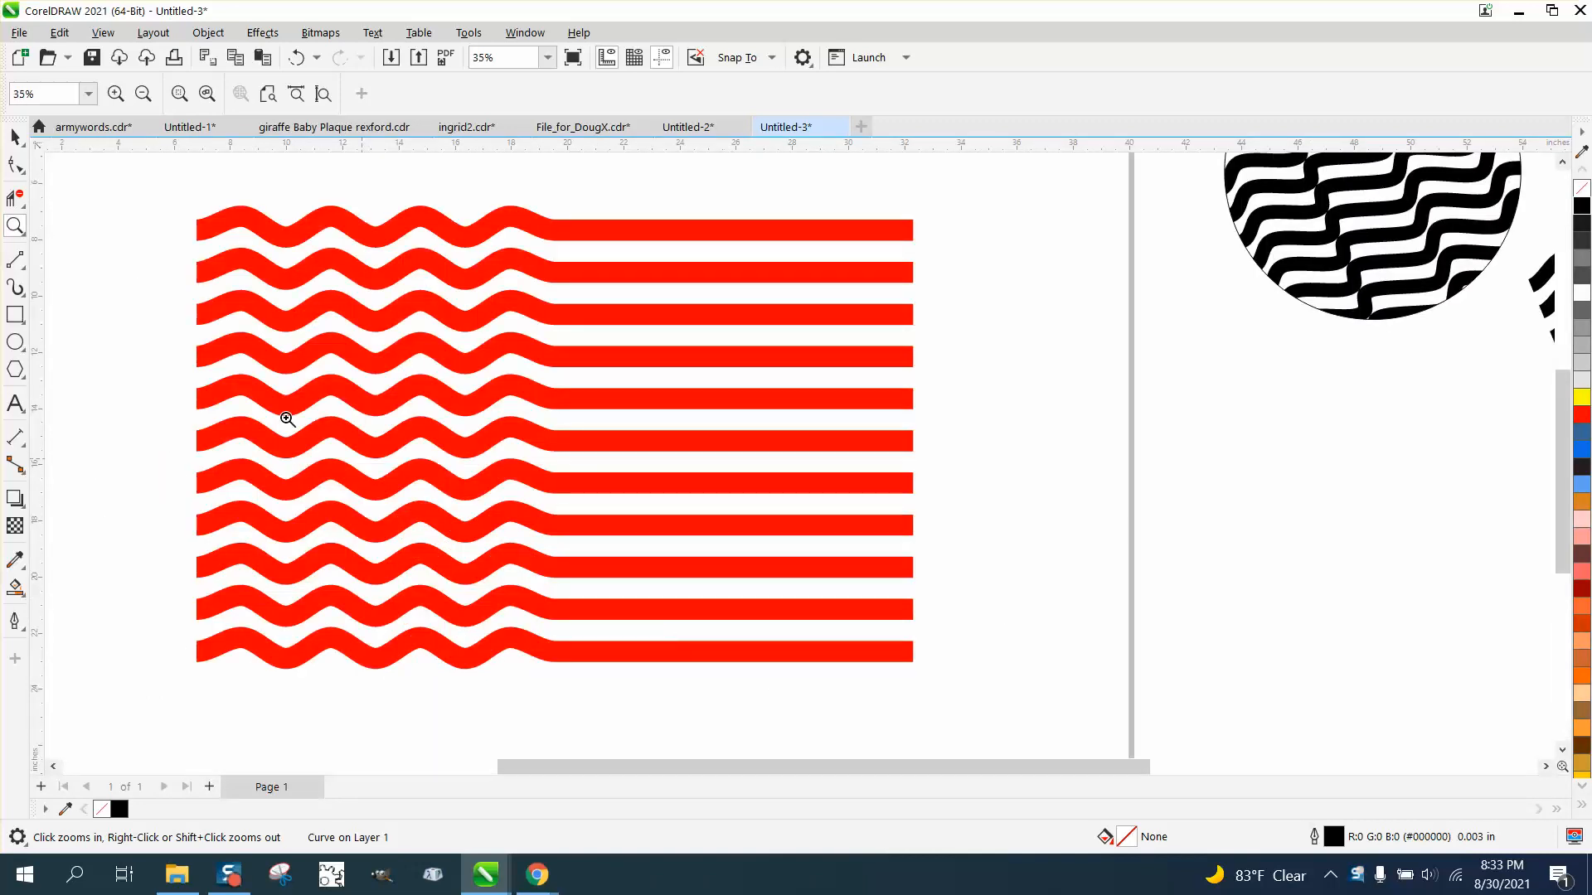
Select the first column of nodes on the straight part of the red lines and nudge it down to match the existing troughs.
click(20, 173)
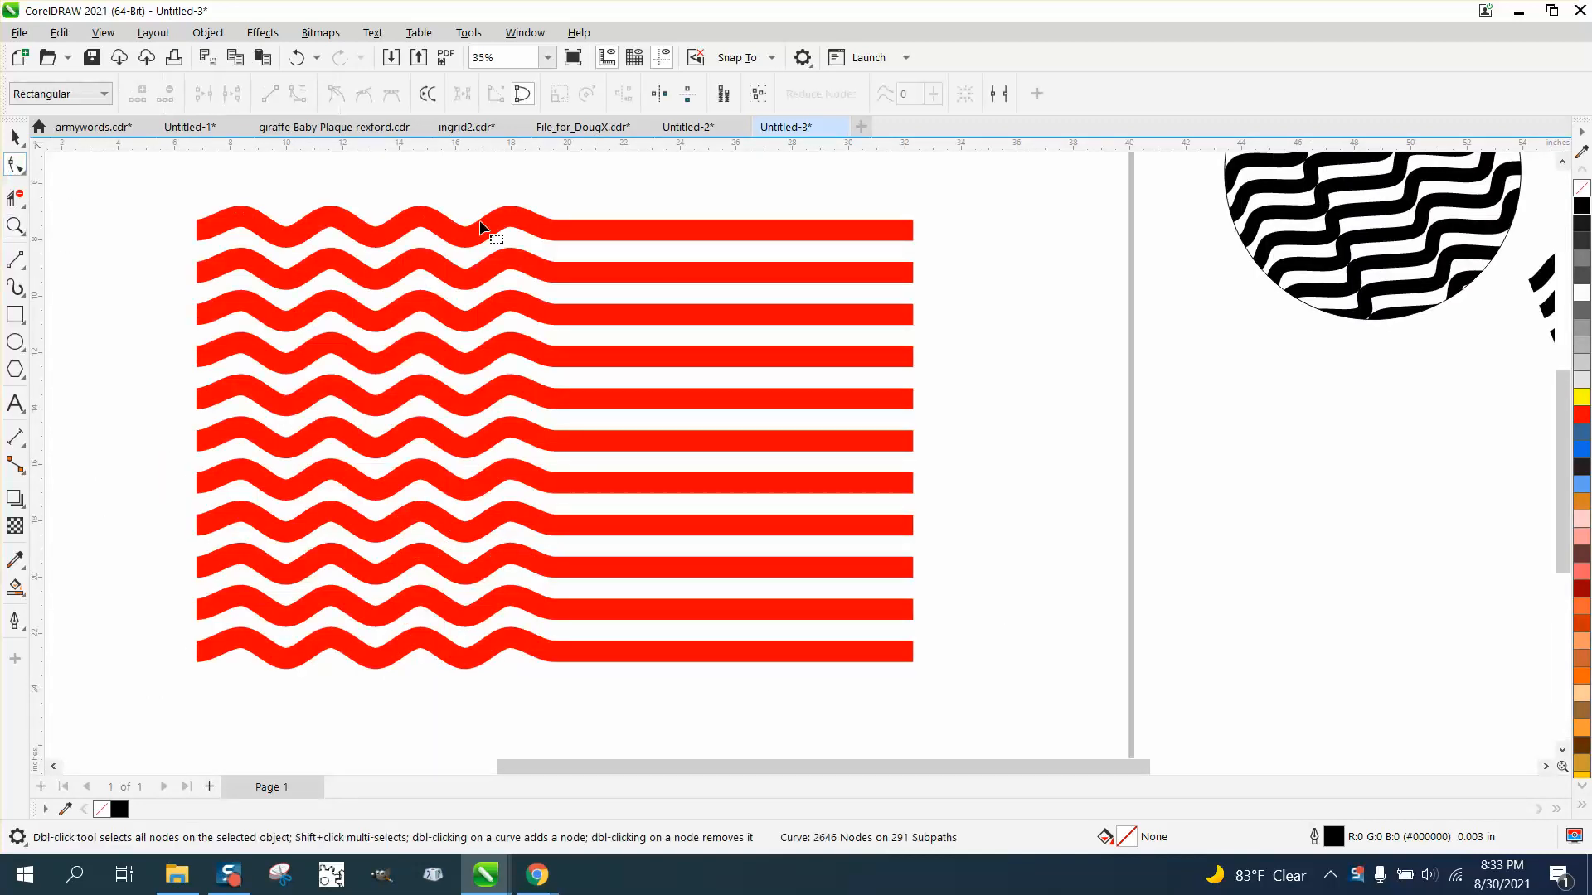
click(541, 229)
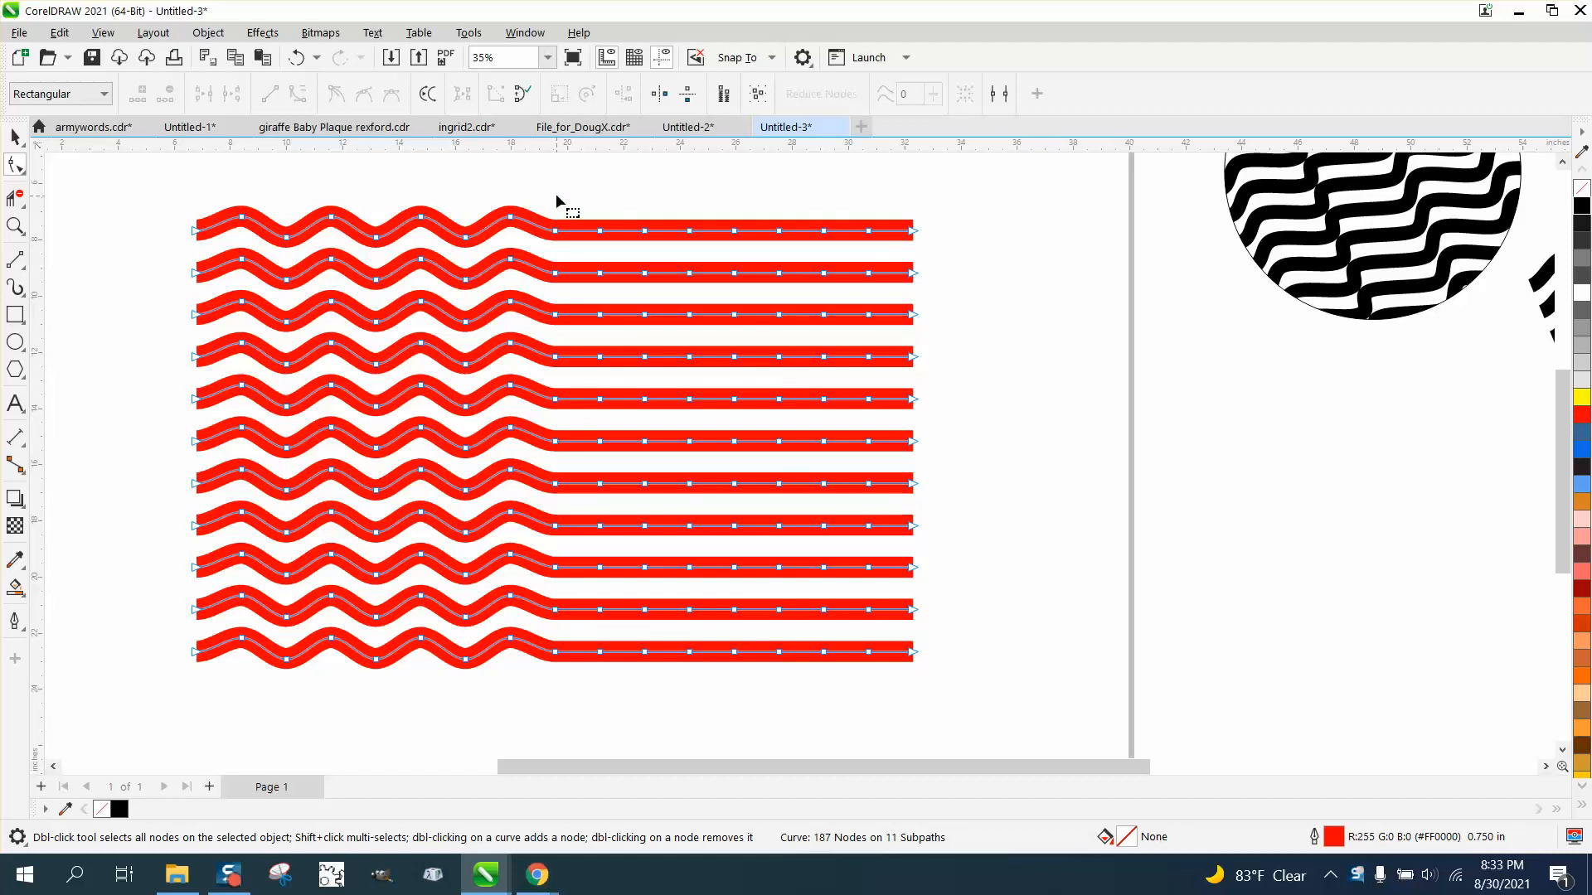
click(16, 137)
click(129, 206)
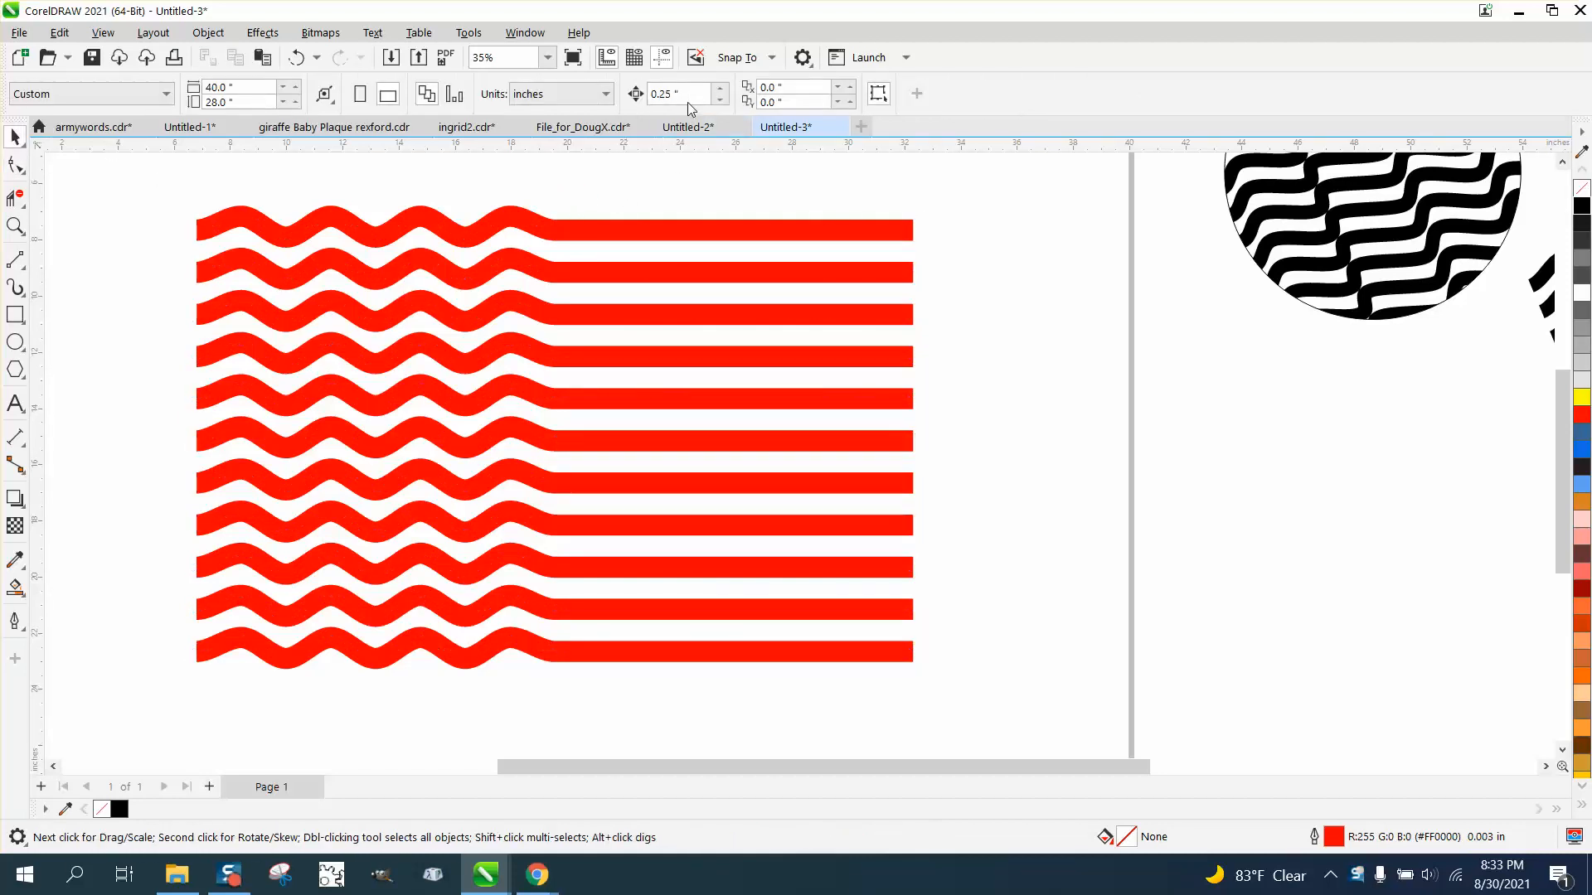
click(16, 166)
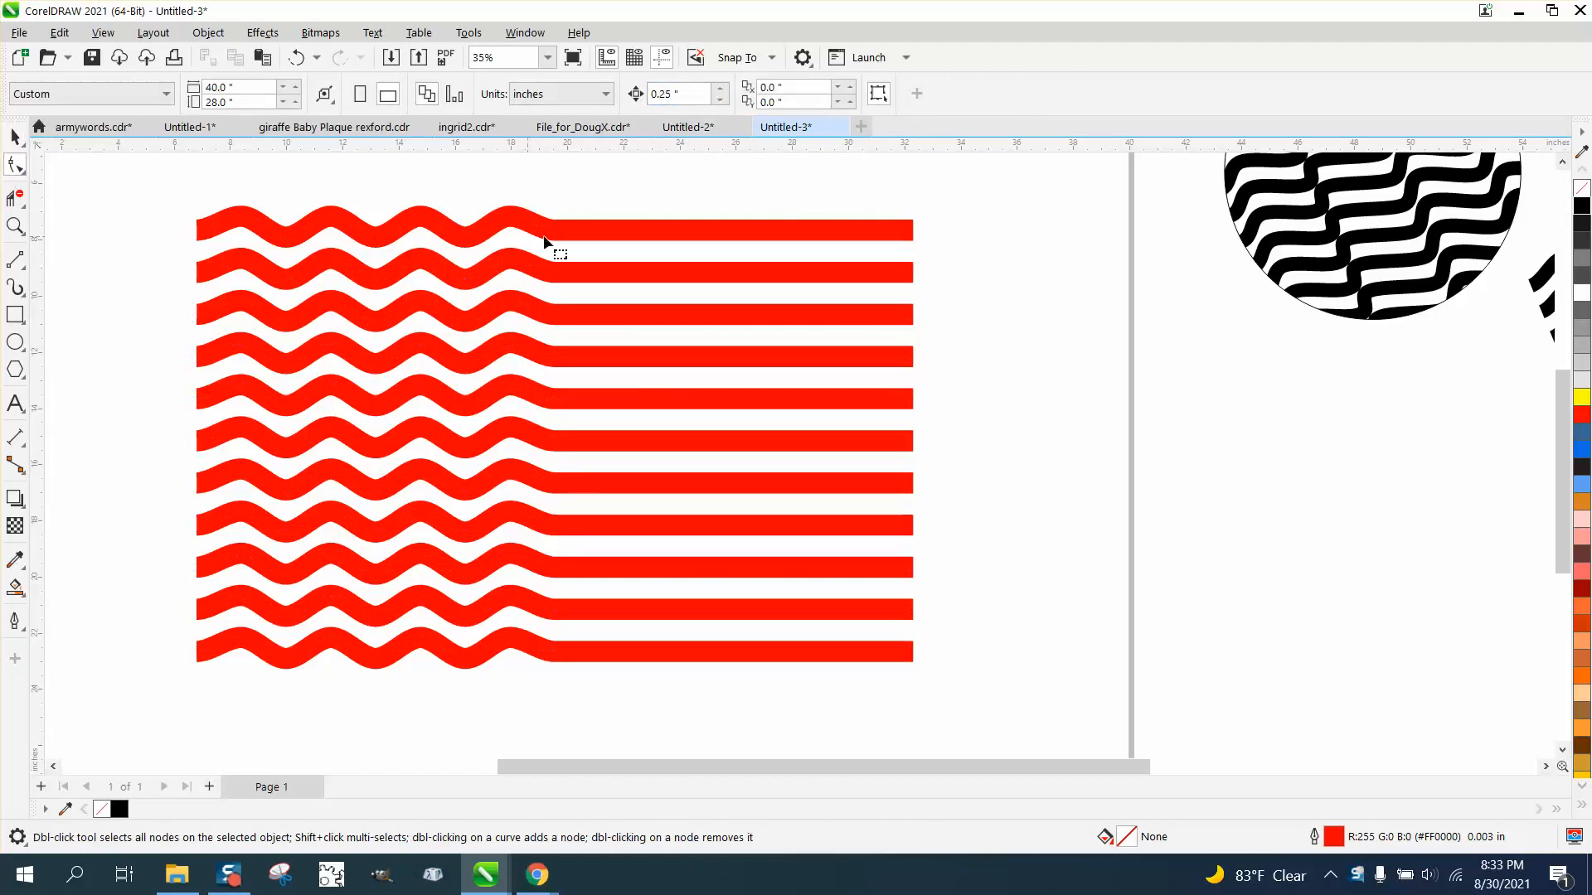
click(572, 234)
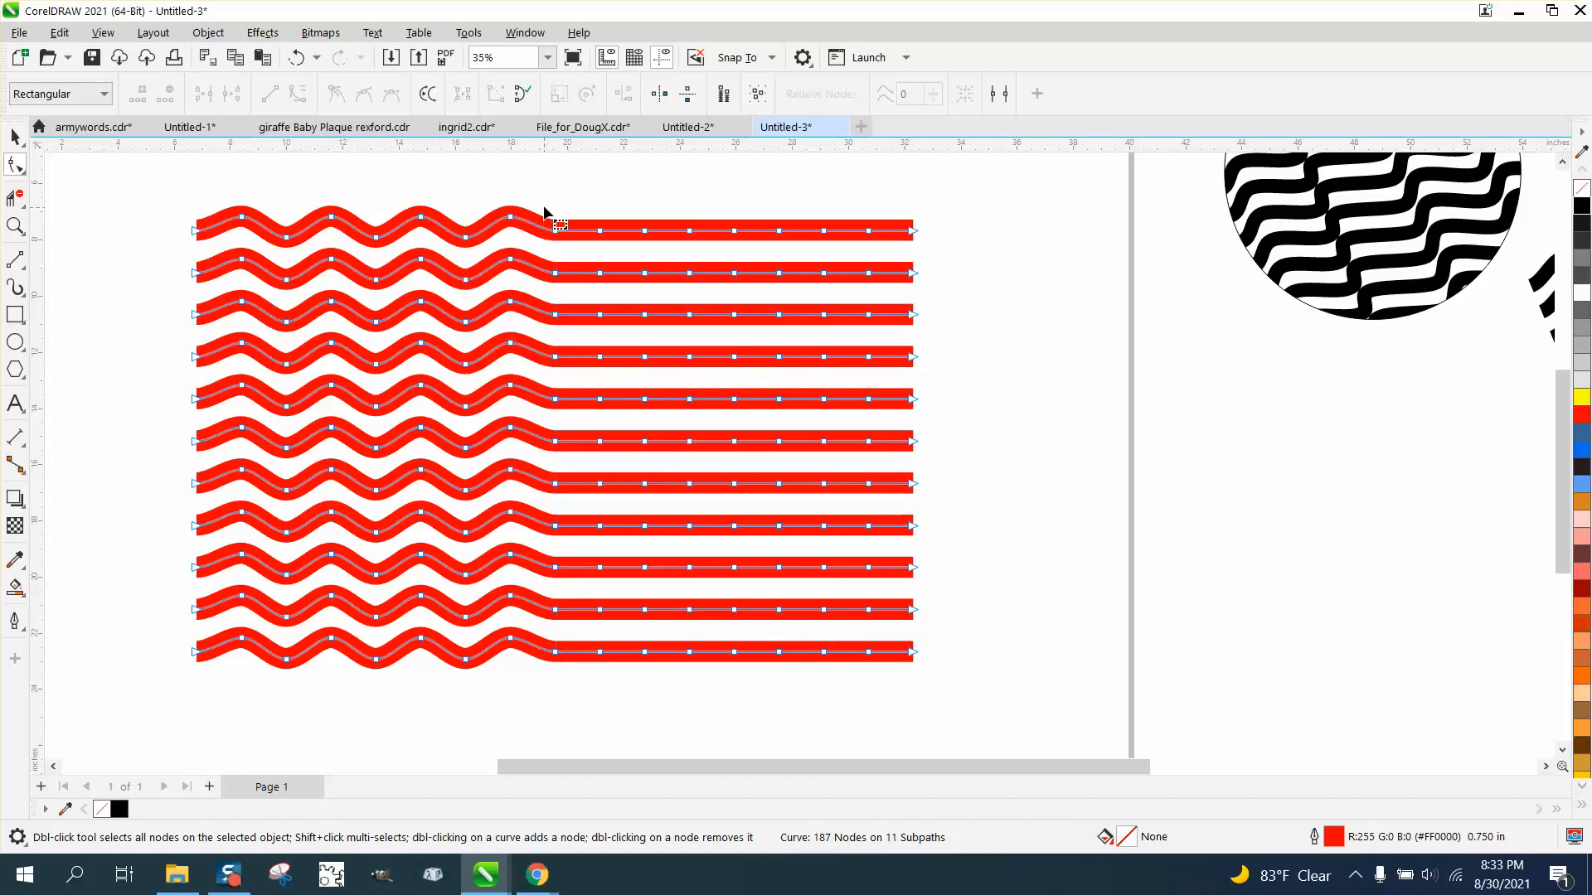
drag(549, 214, 558, 636)
drag(573, 689, 578, 689)
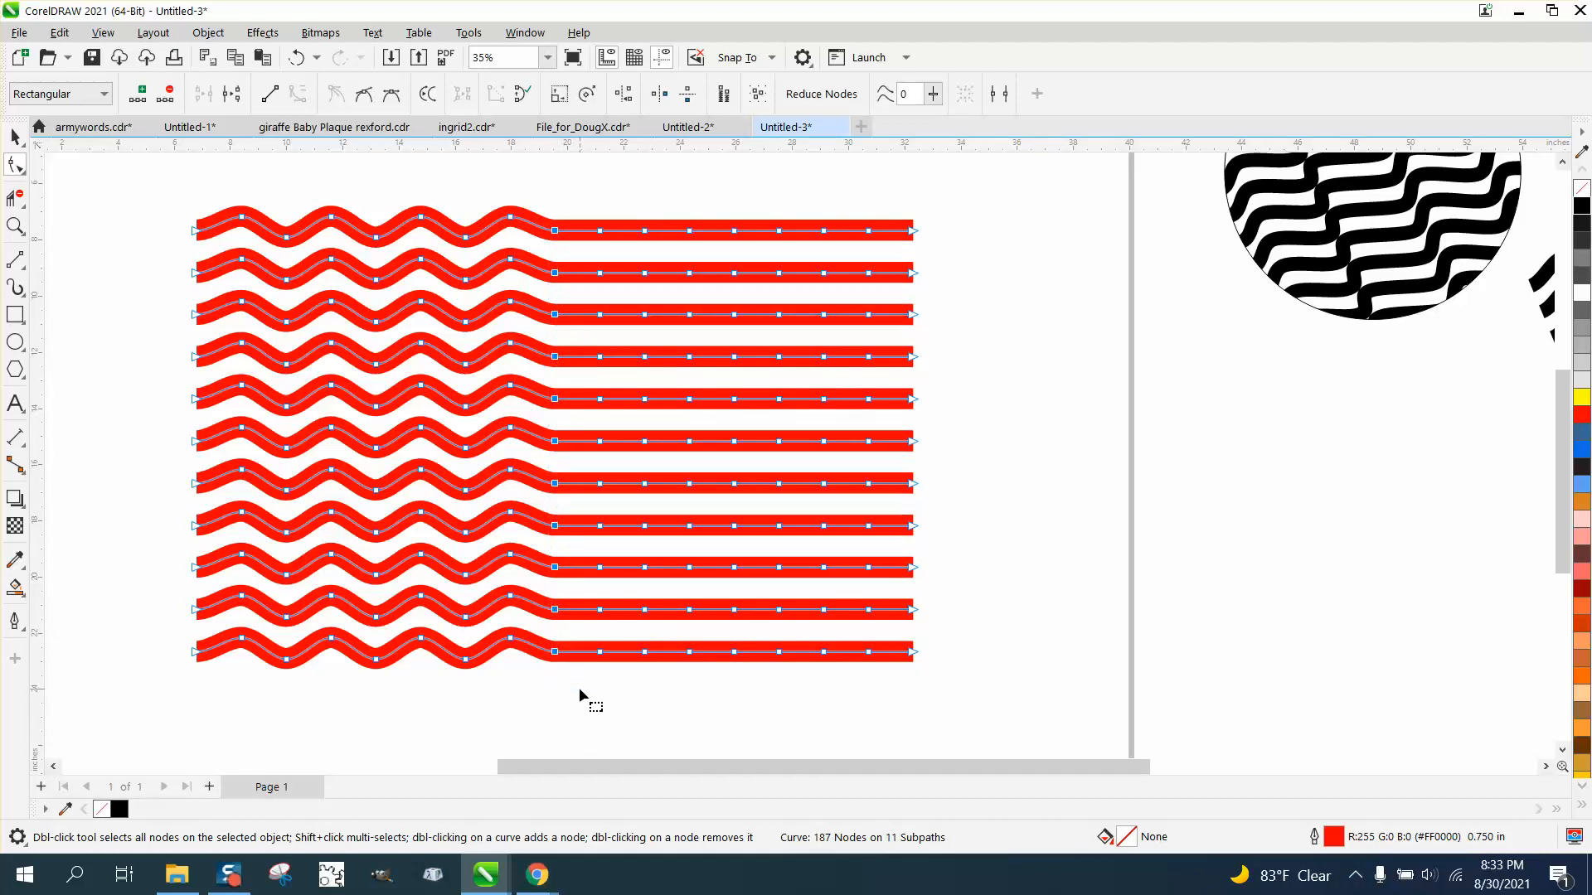
key(Down)
key(Down)
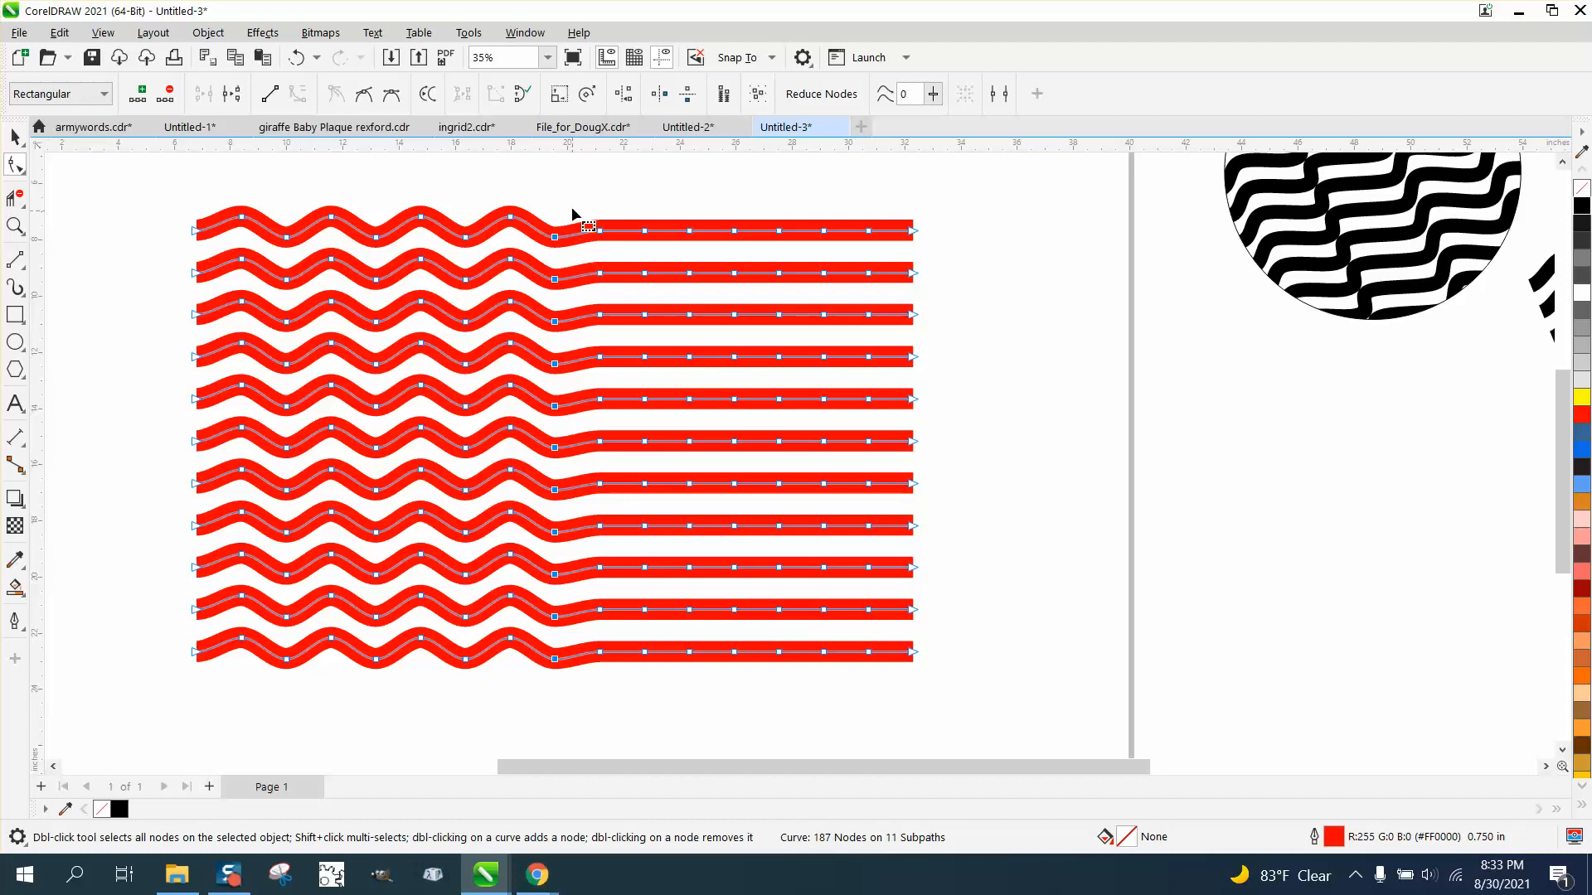
Nudge the next three node columns of the red lines up, down and up to continue the wave pattern.
drag(572, 206, 622, 685)
key(Up)
key(Up)
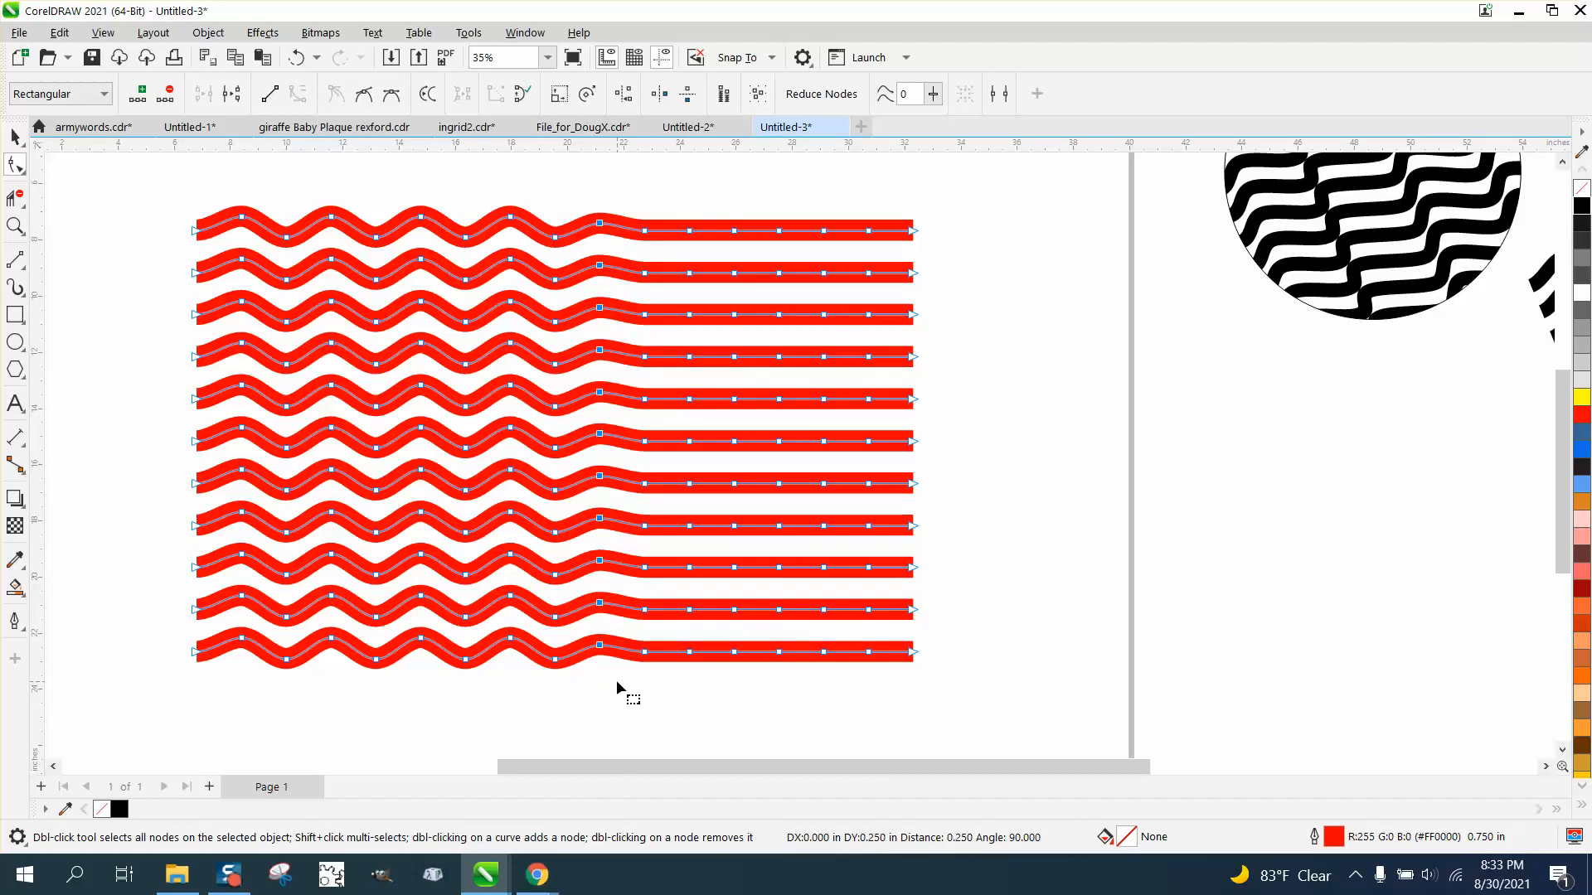
drag(634, 218, 661, 700)
key(Down)
key(Down)
drag(668, 213, 713, 735)
key(Up)
key(Up)
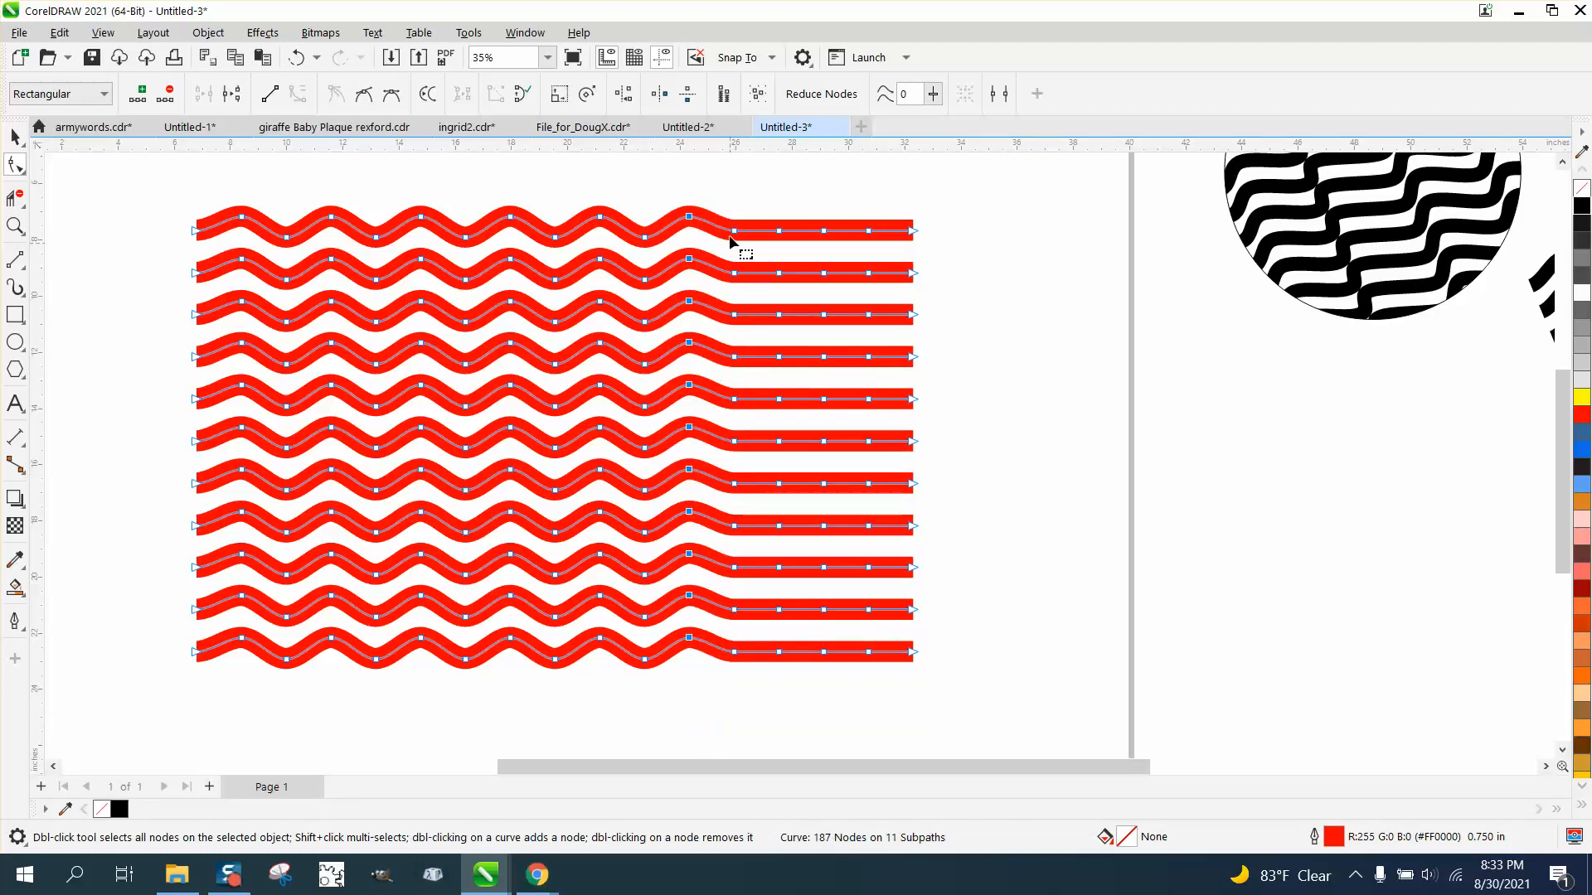
Extend the waves by one more trough and crest, nudging the following node column down and the one after it up.
drag(729, 204, 754, 678)
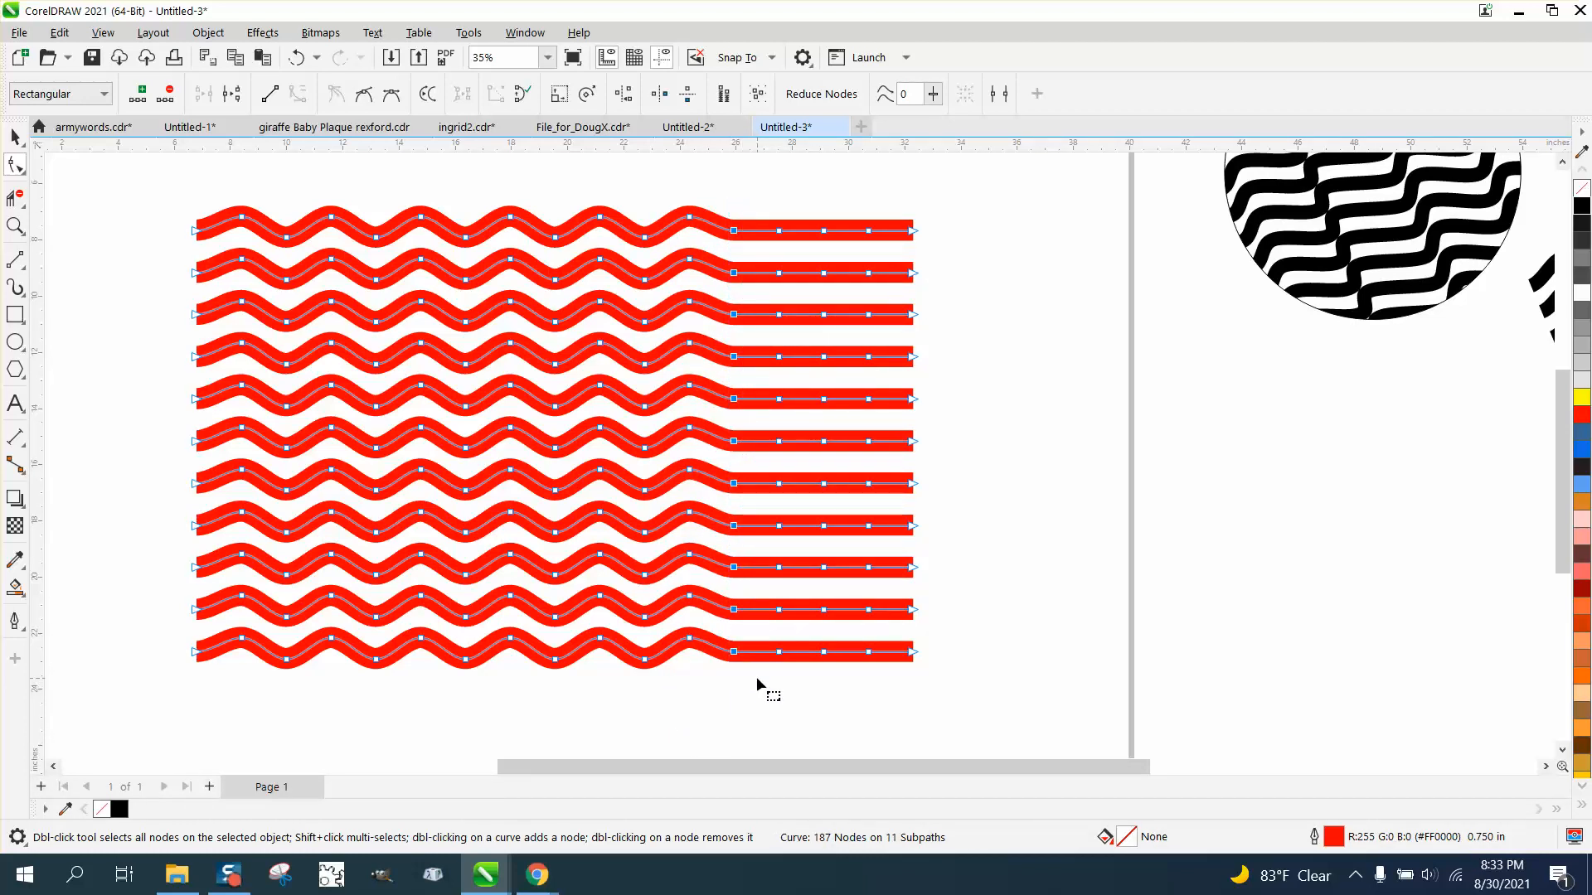
key(Down)
key(Down)
drag(764, 213, 784, 659)
key(Up)
key(Up)
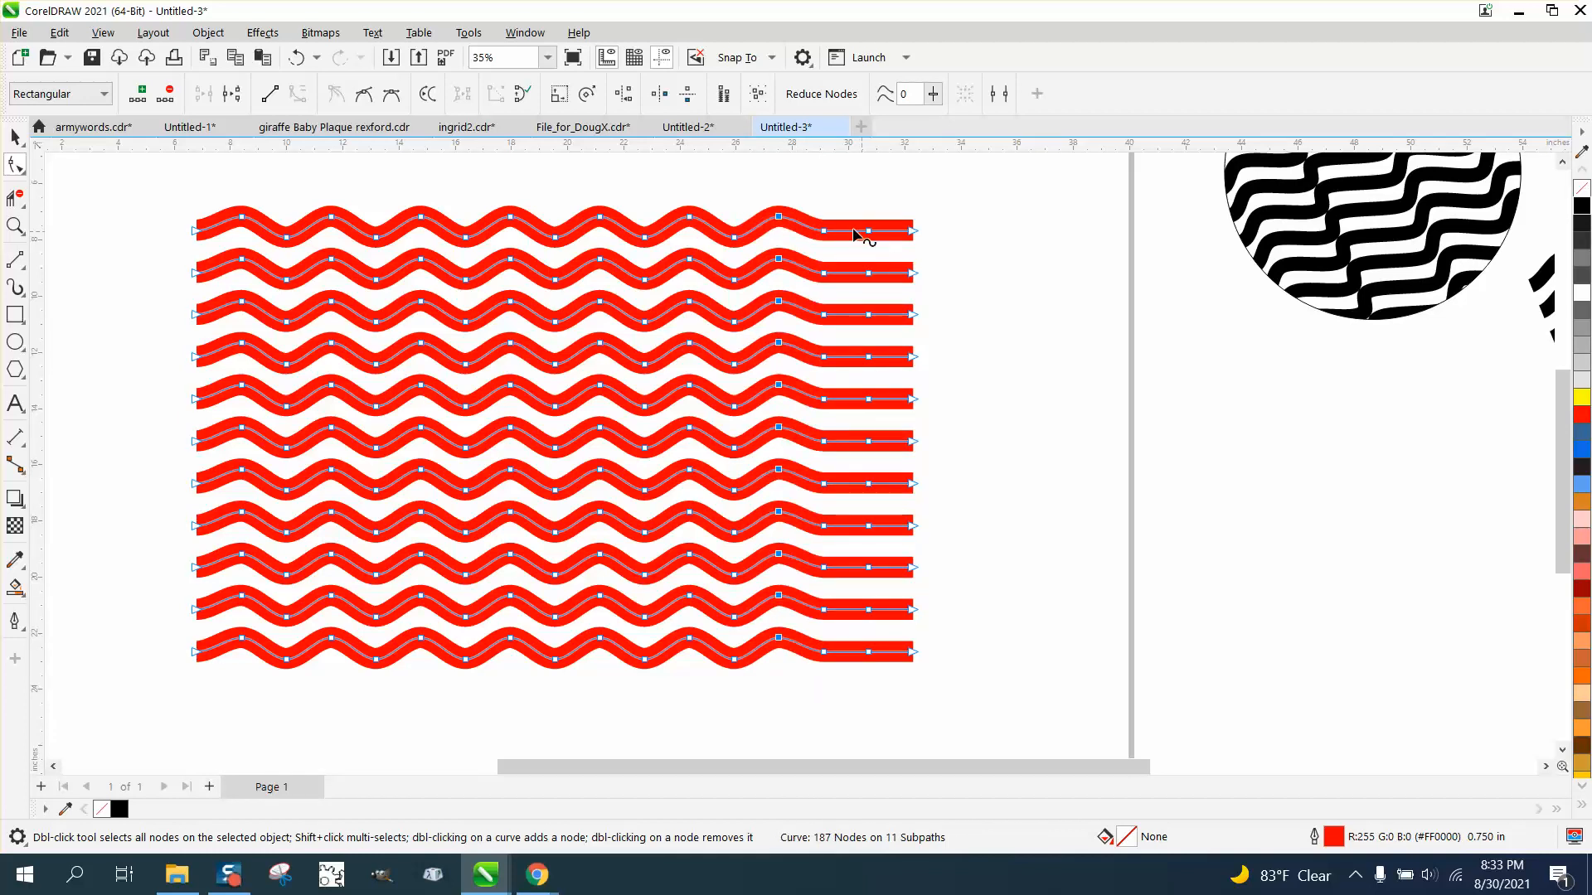
Complete the waves by nudging the second-to-last interior node column down and the last interior column up, then leave node editing.
drag(814, 217, 853, 675)
key(Down)
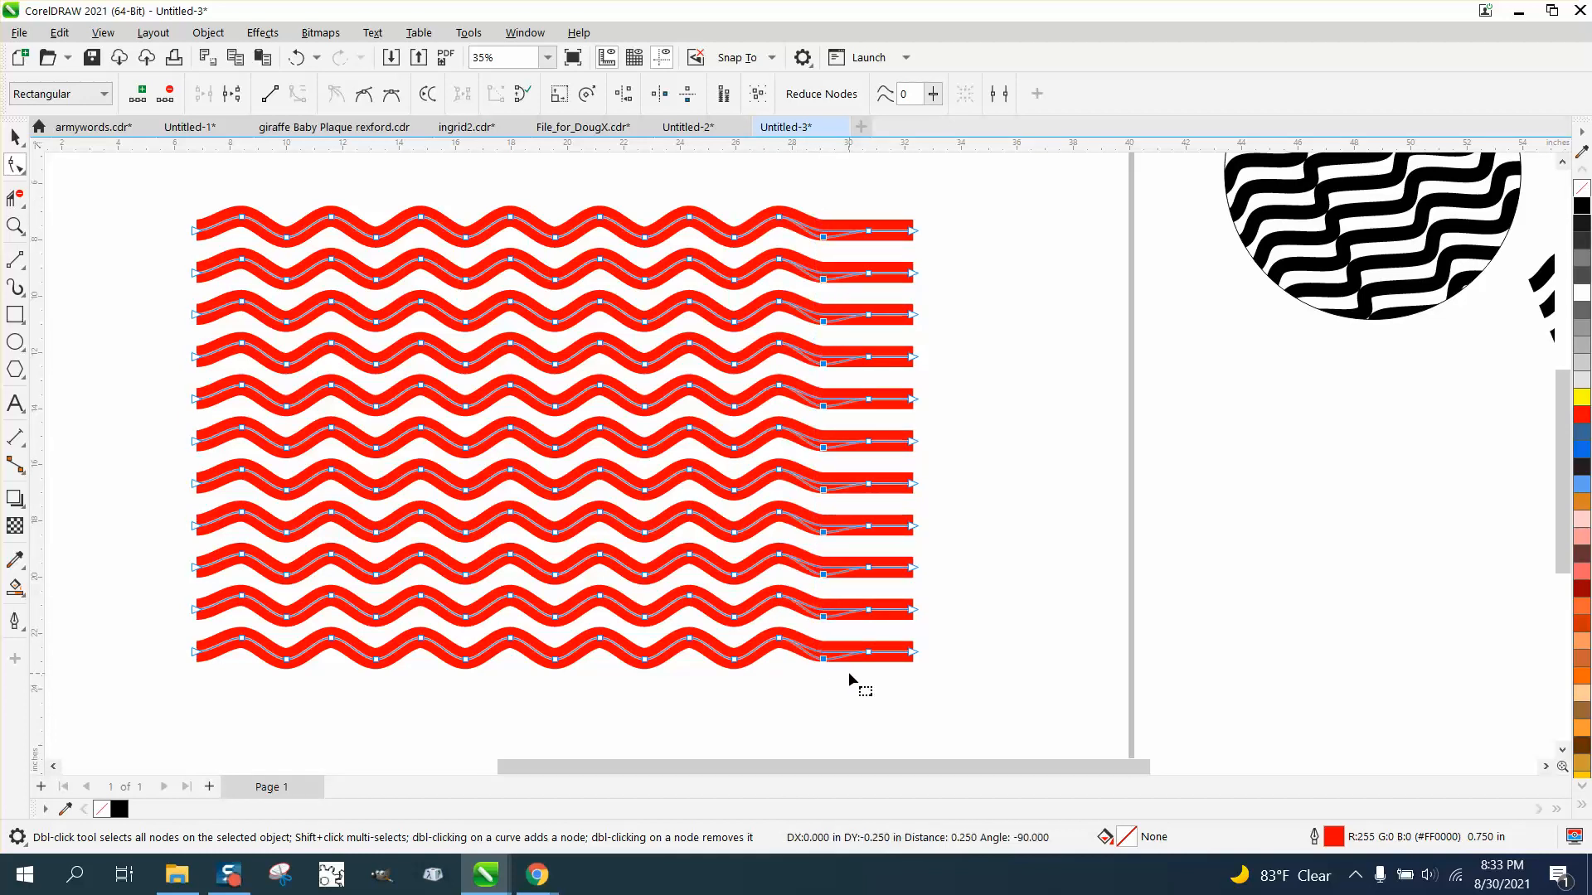
drag(847, 214, 889, 675)
key(Up)
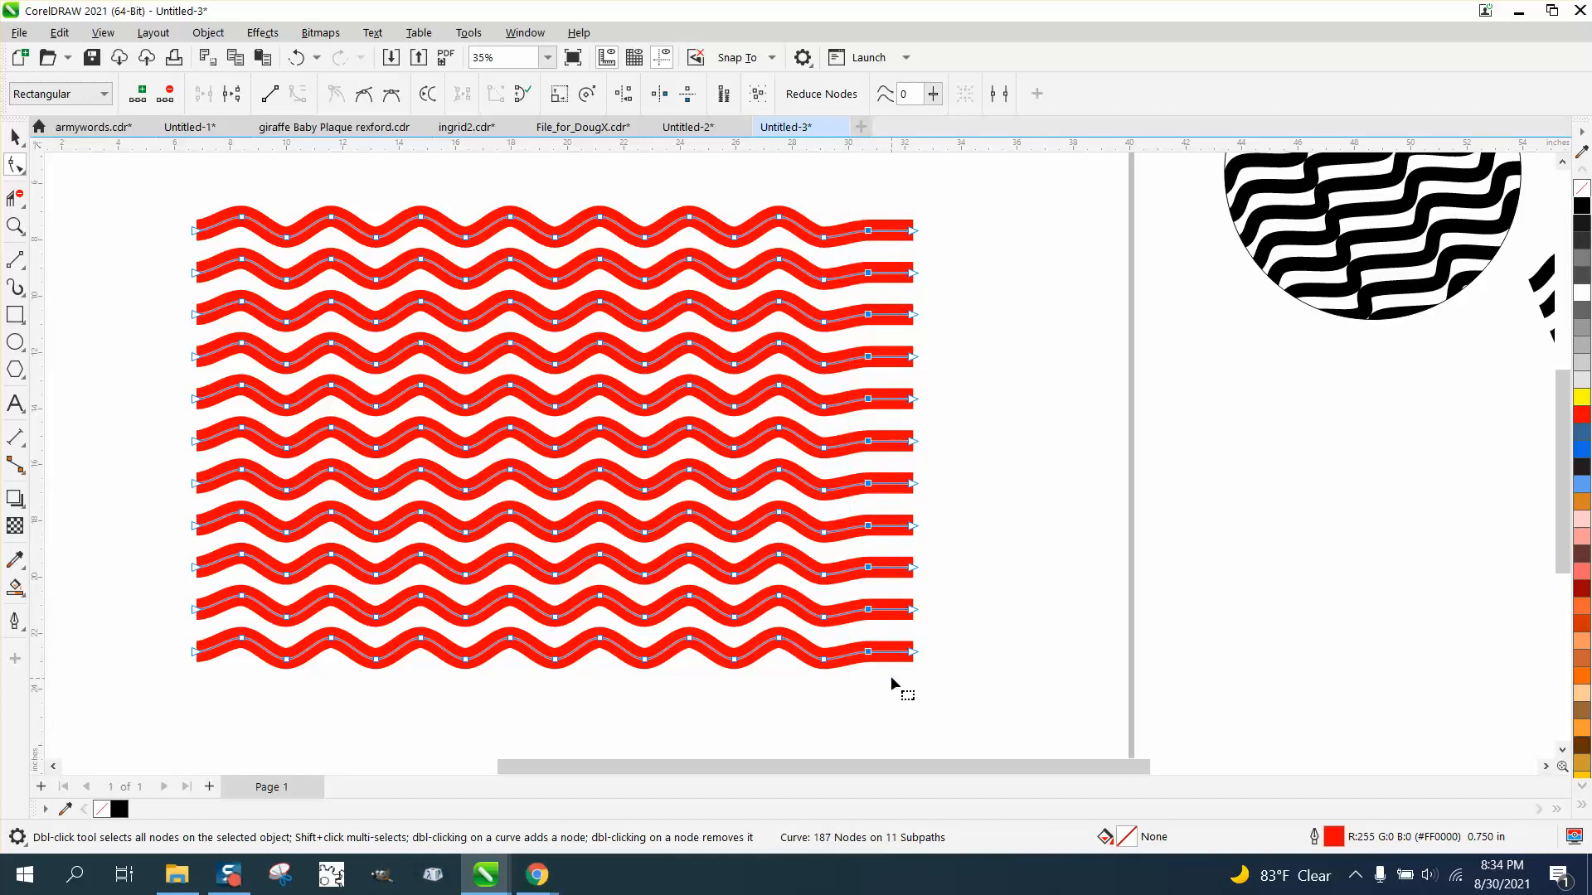
key(Up)
click(15, 137)
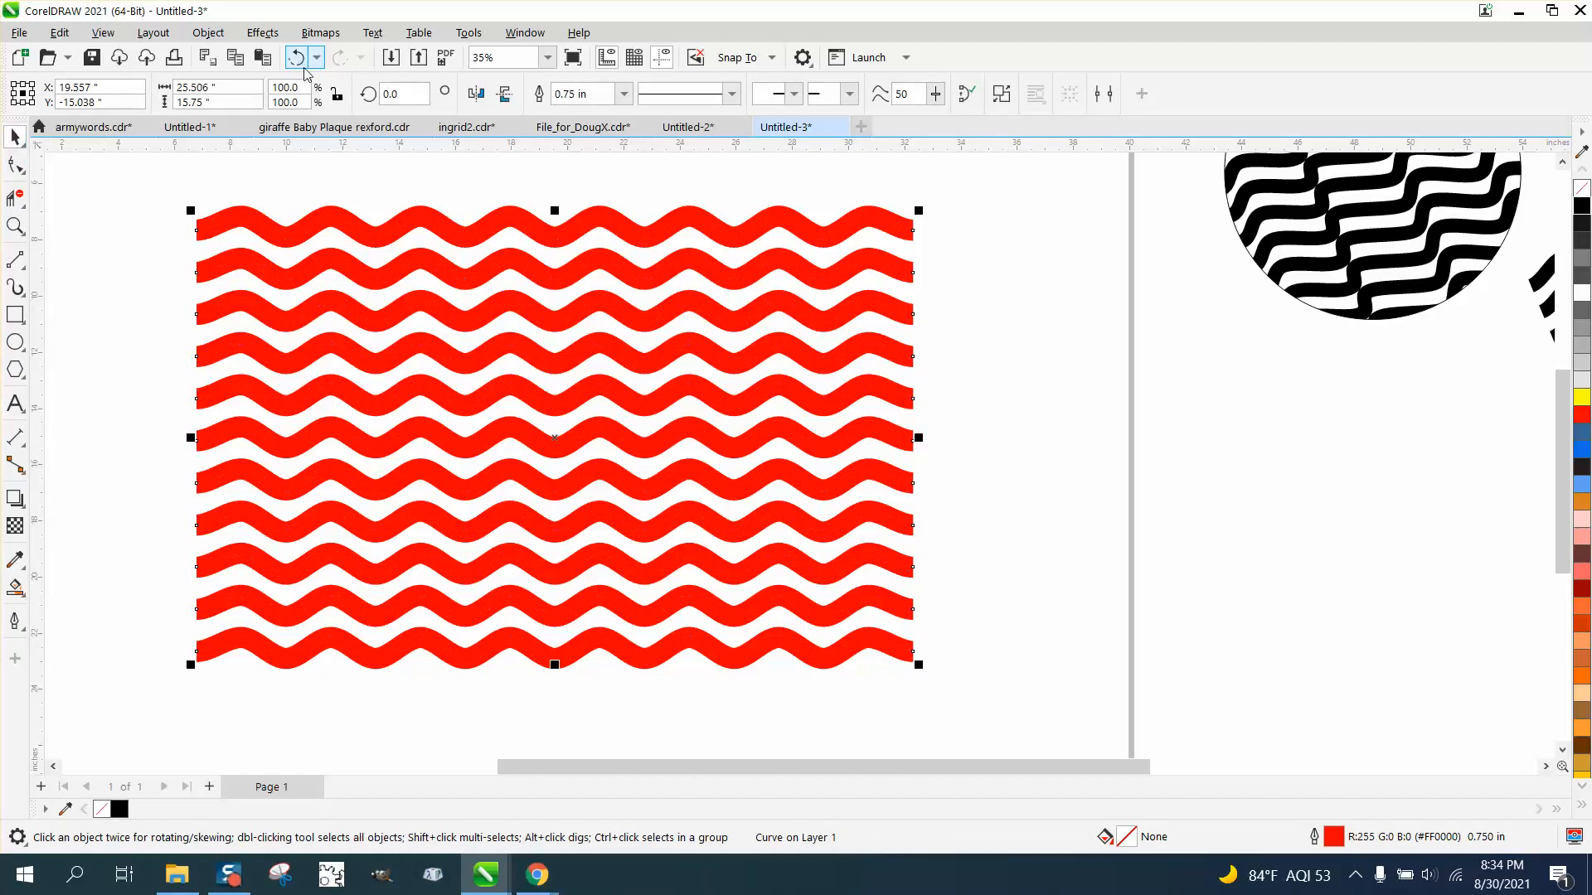
Shift the red wavy lines slightly on the page and rotate them 22.5 degrees.
scroll(543, 311, down, 1)
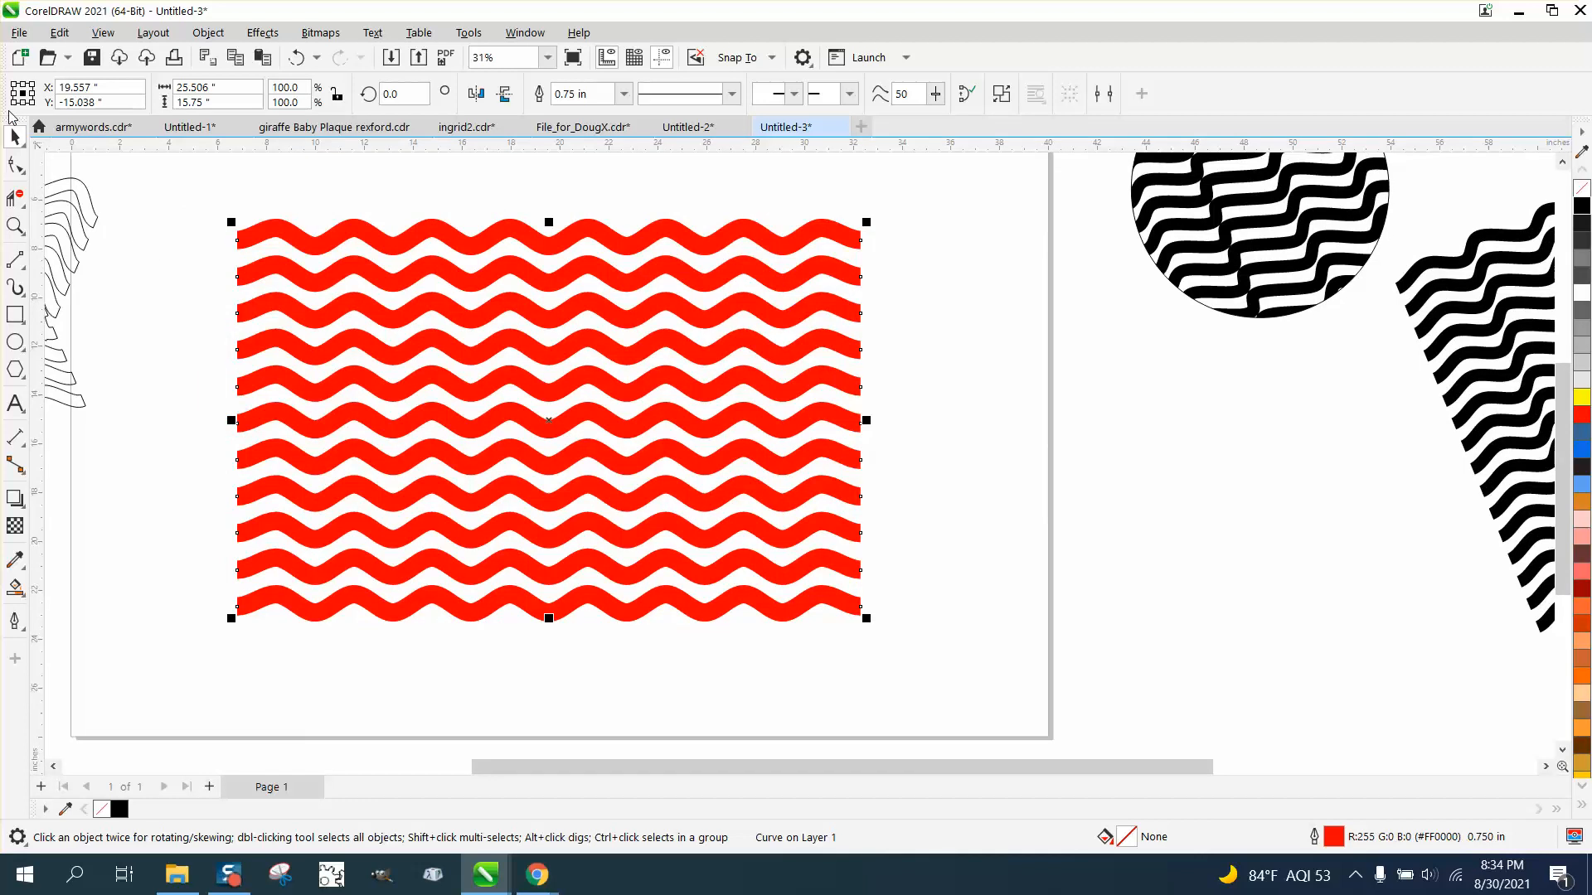
scroll(511, 390, down, 1)
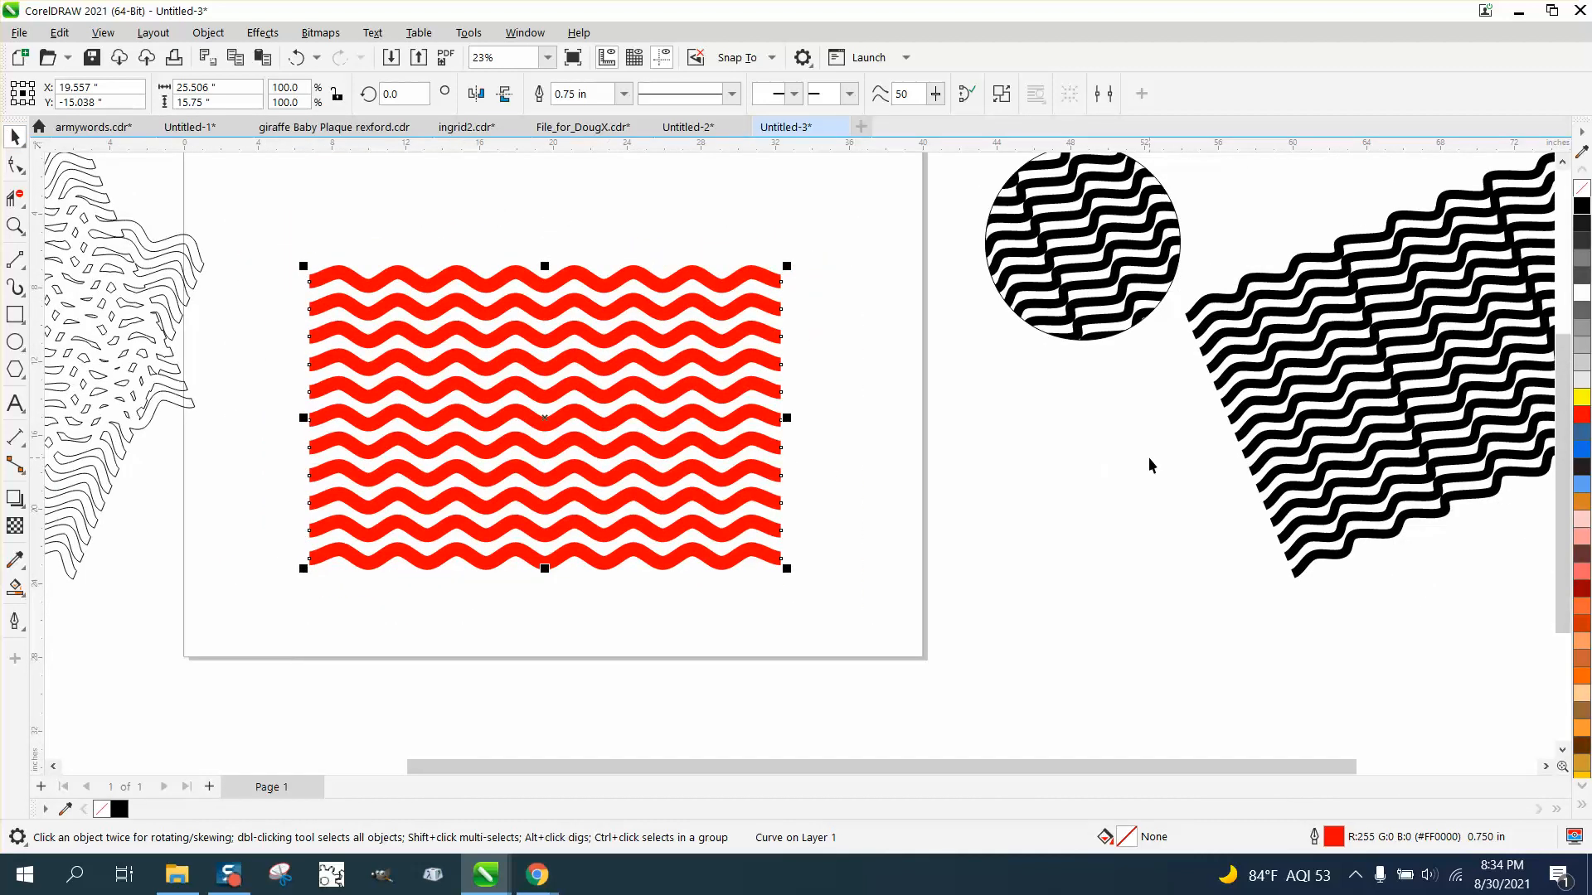
drag(623, 458, 629, 452)
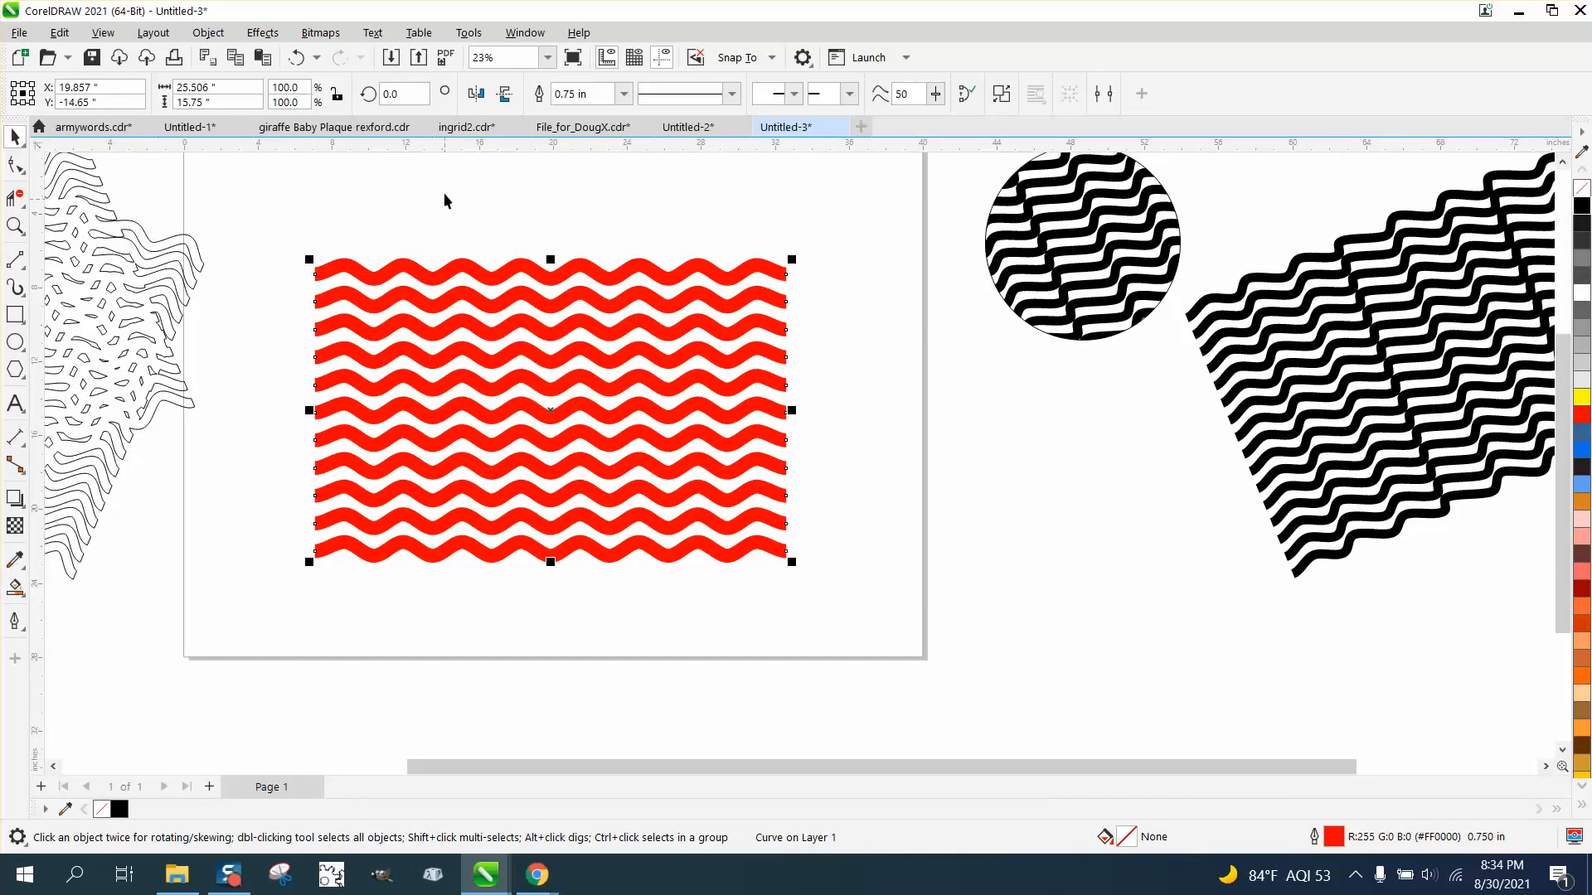
click(416, 100)
text(22)
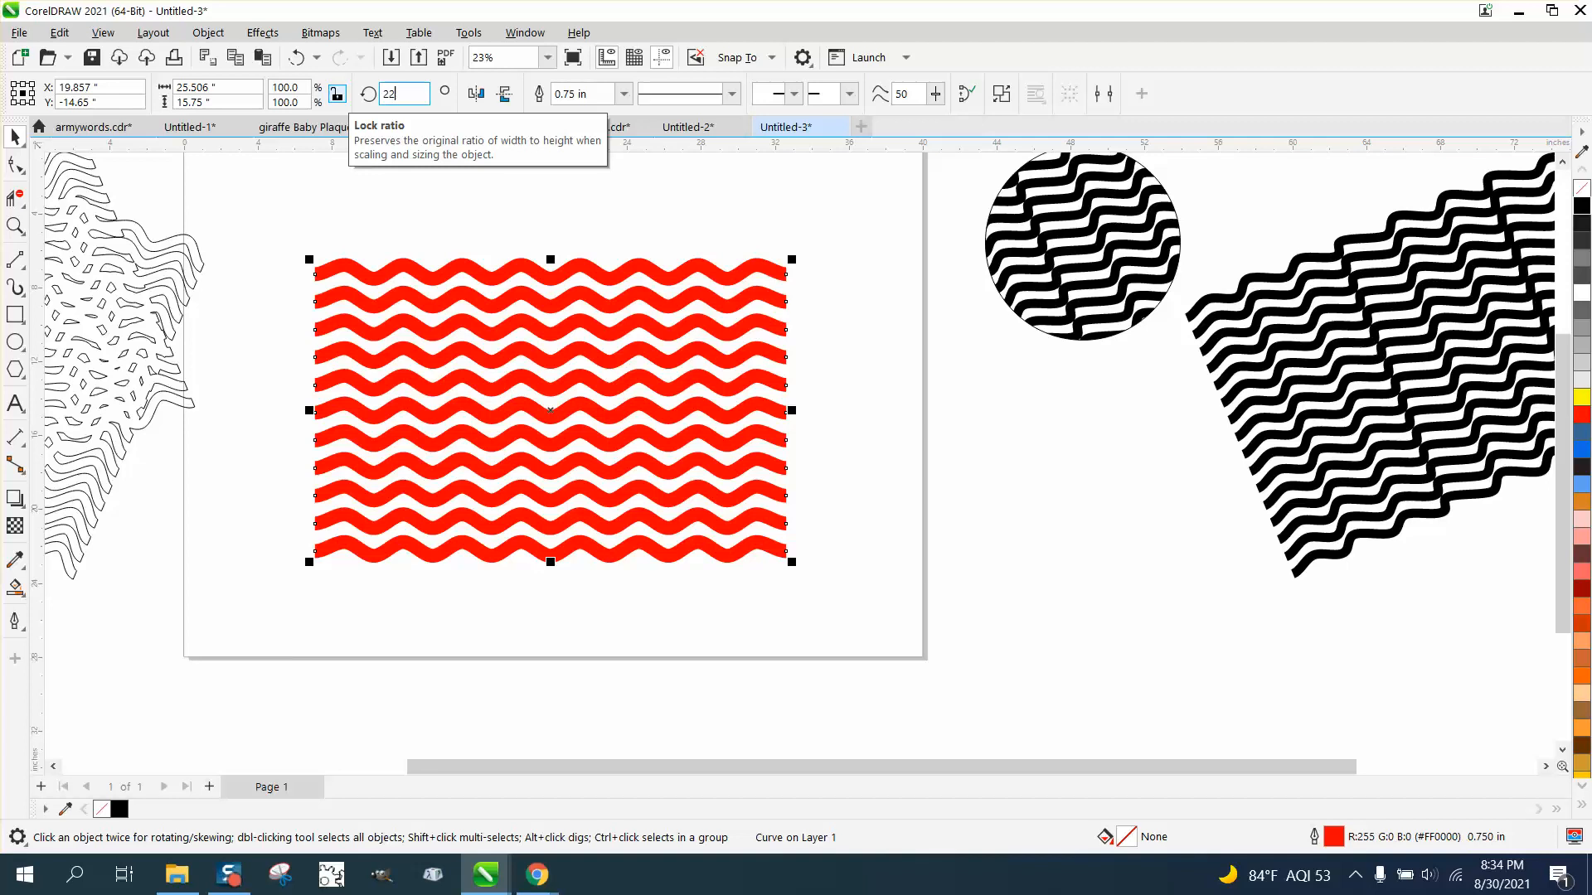
text(.5)
key(Return)
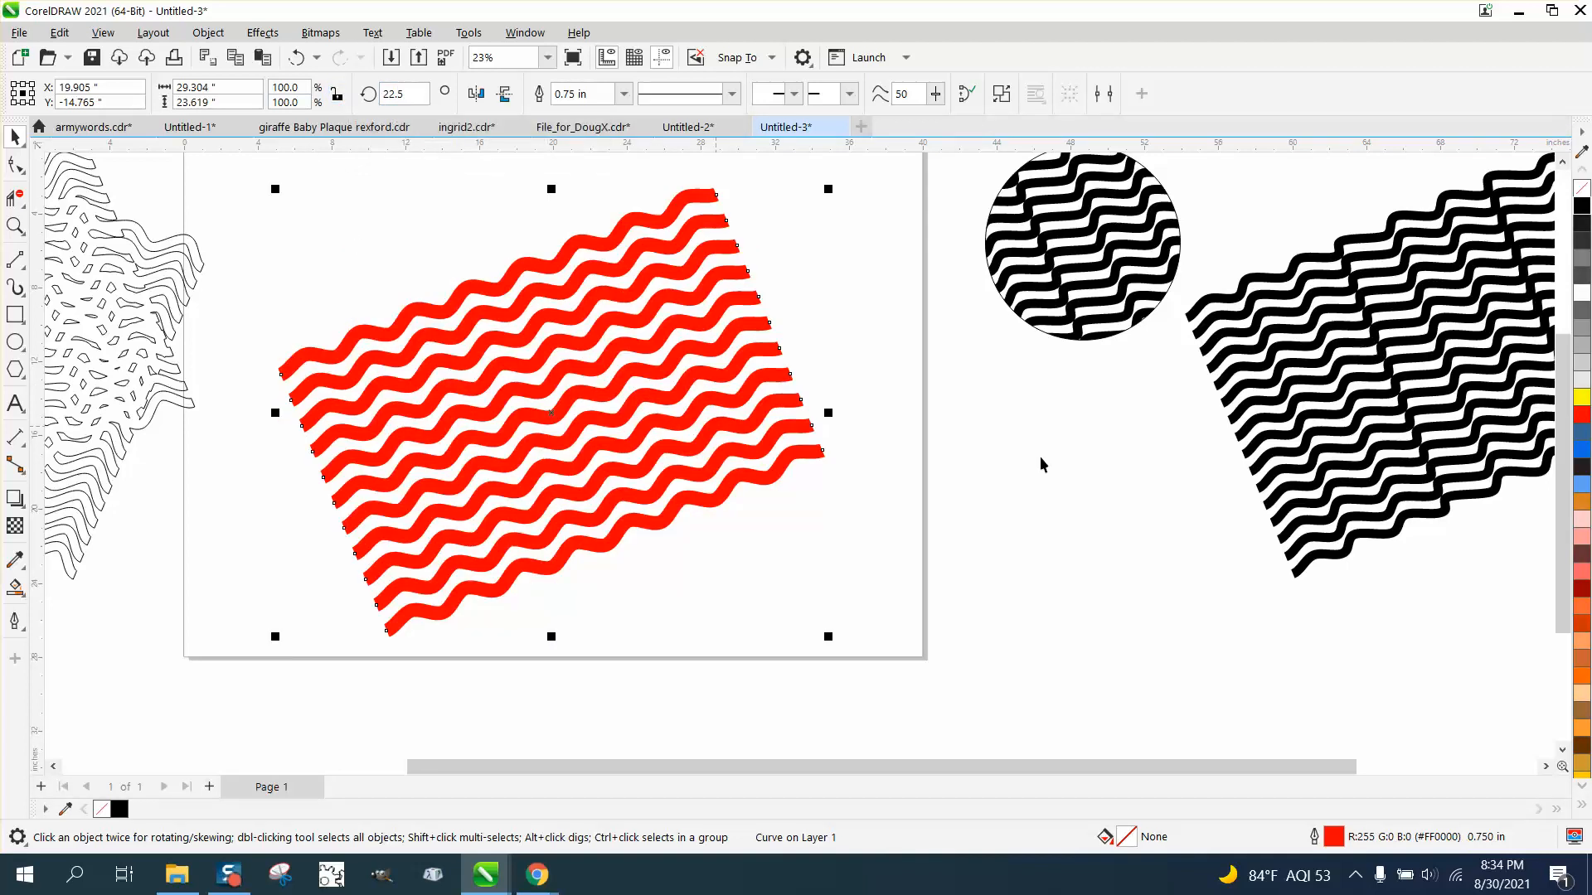
Convert the red line outlines to objects, remove their fill and give them a thin black outline.
click(207, 33)
mouse_move(265, 504)
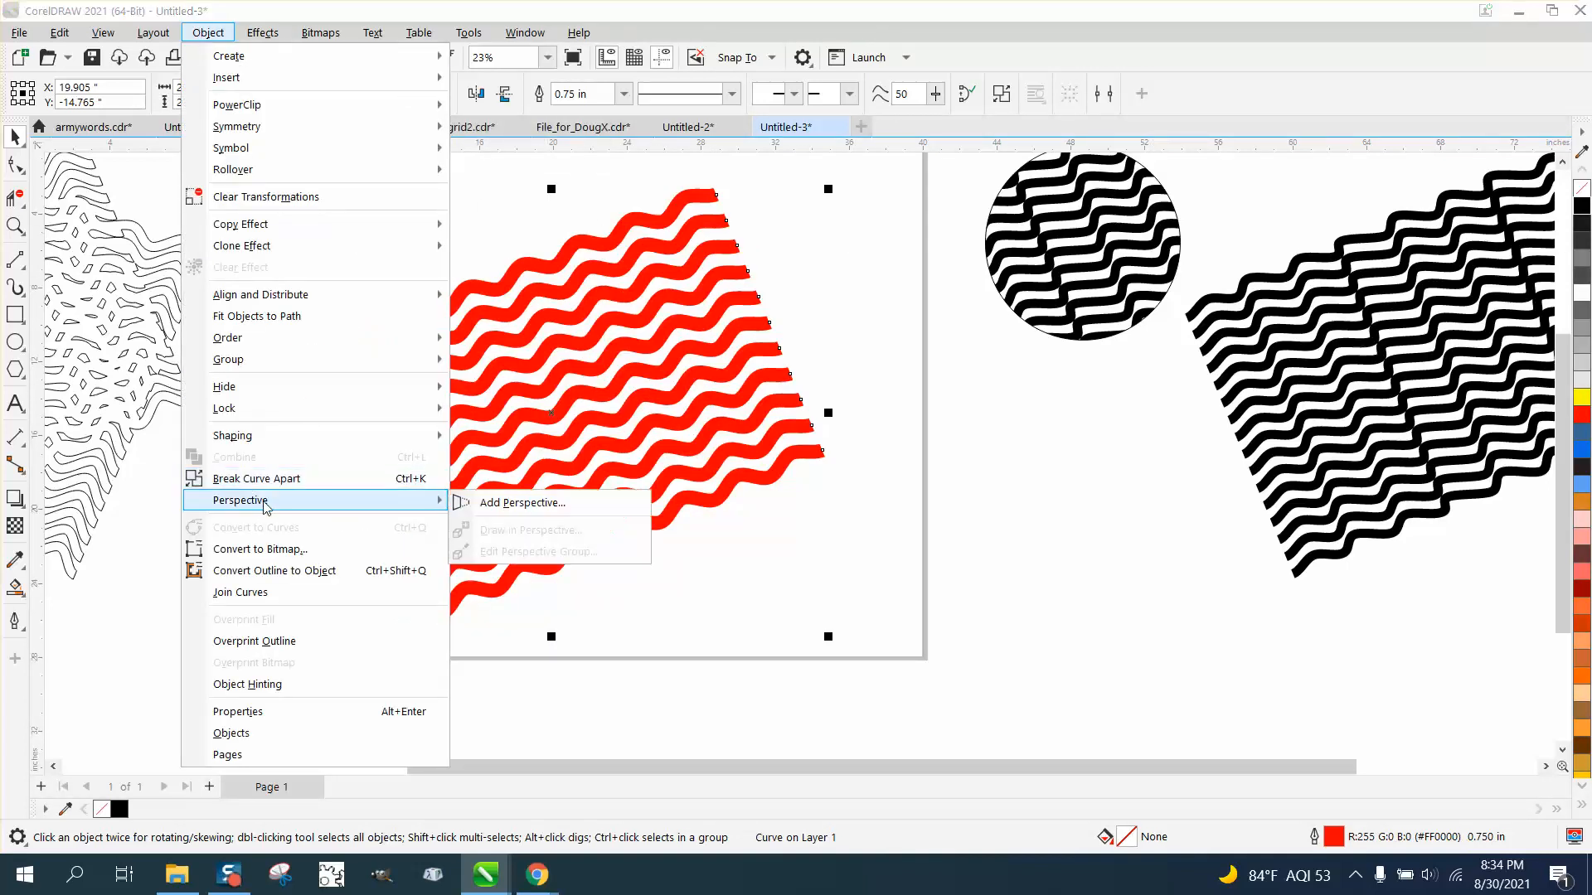
click(290, 571)
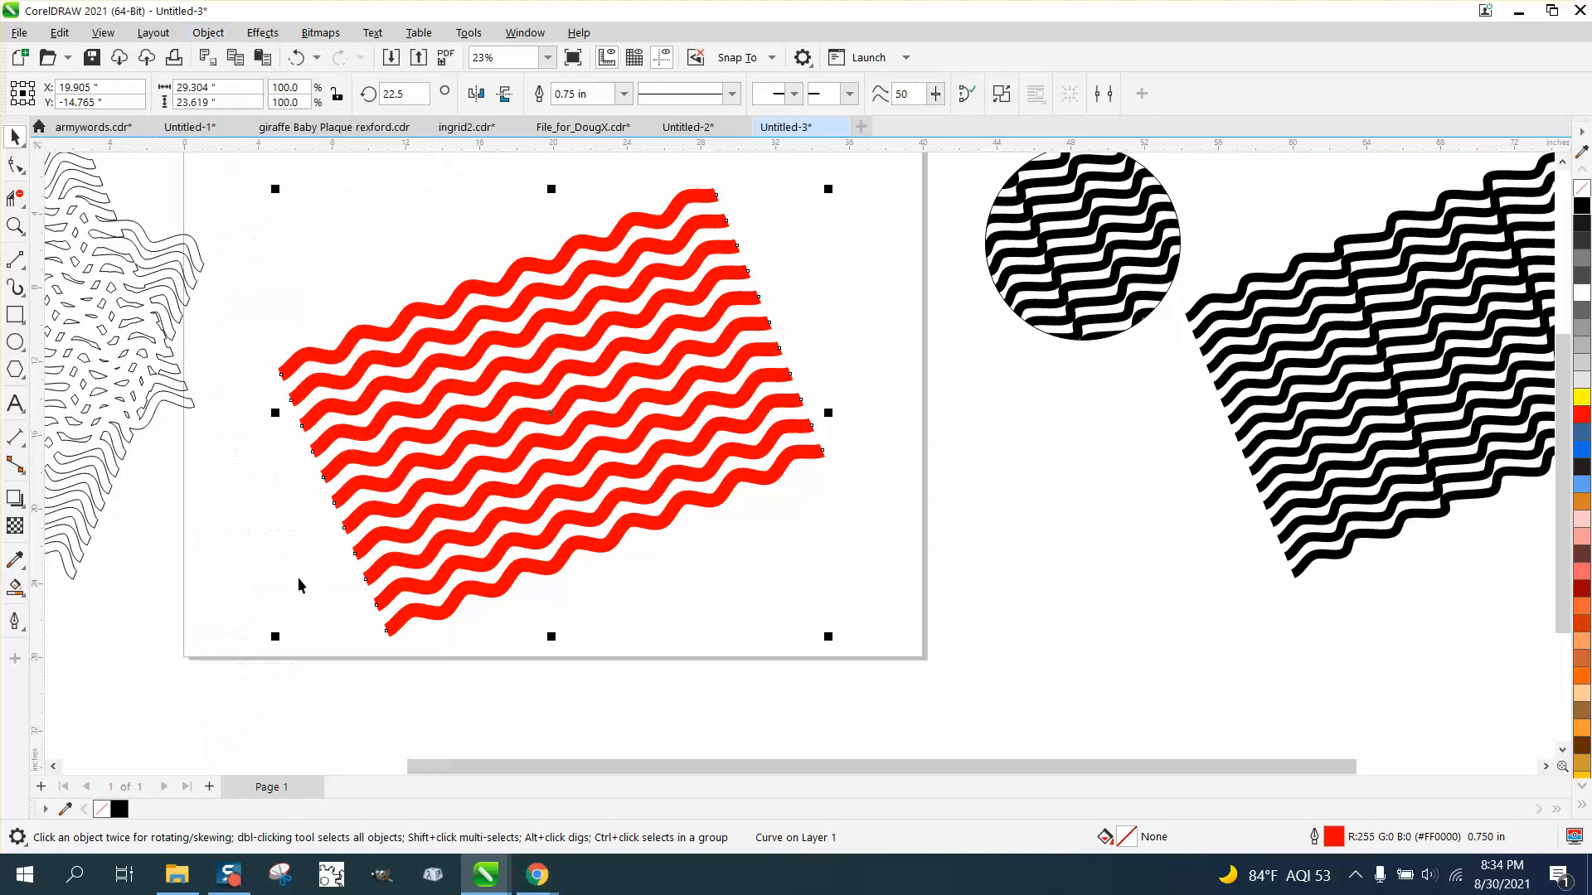
click(1581, 189)
right_click(1583, 207)
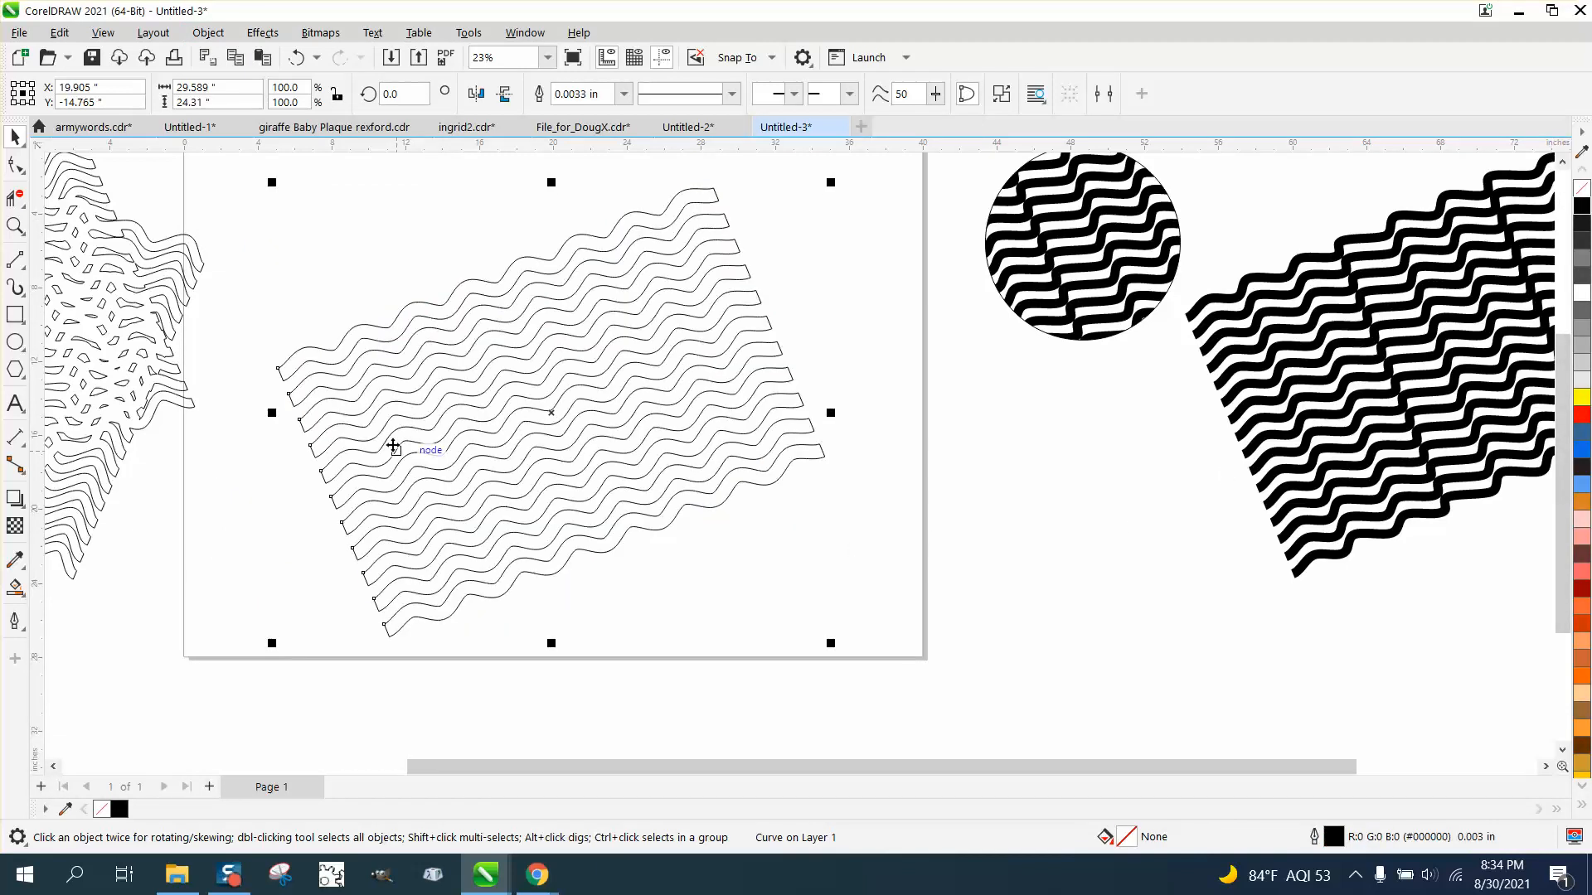
Overlay a horizontally mirrored copy on the tilted wavy outlines, weld both into one lattice shape and deselect it.
click(475, 96)
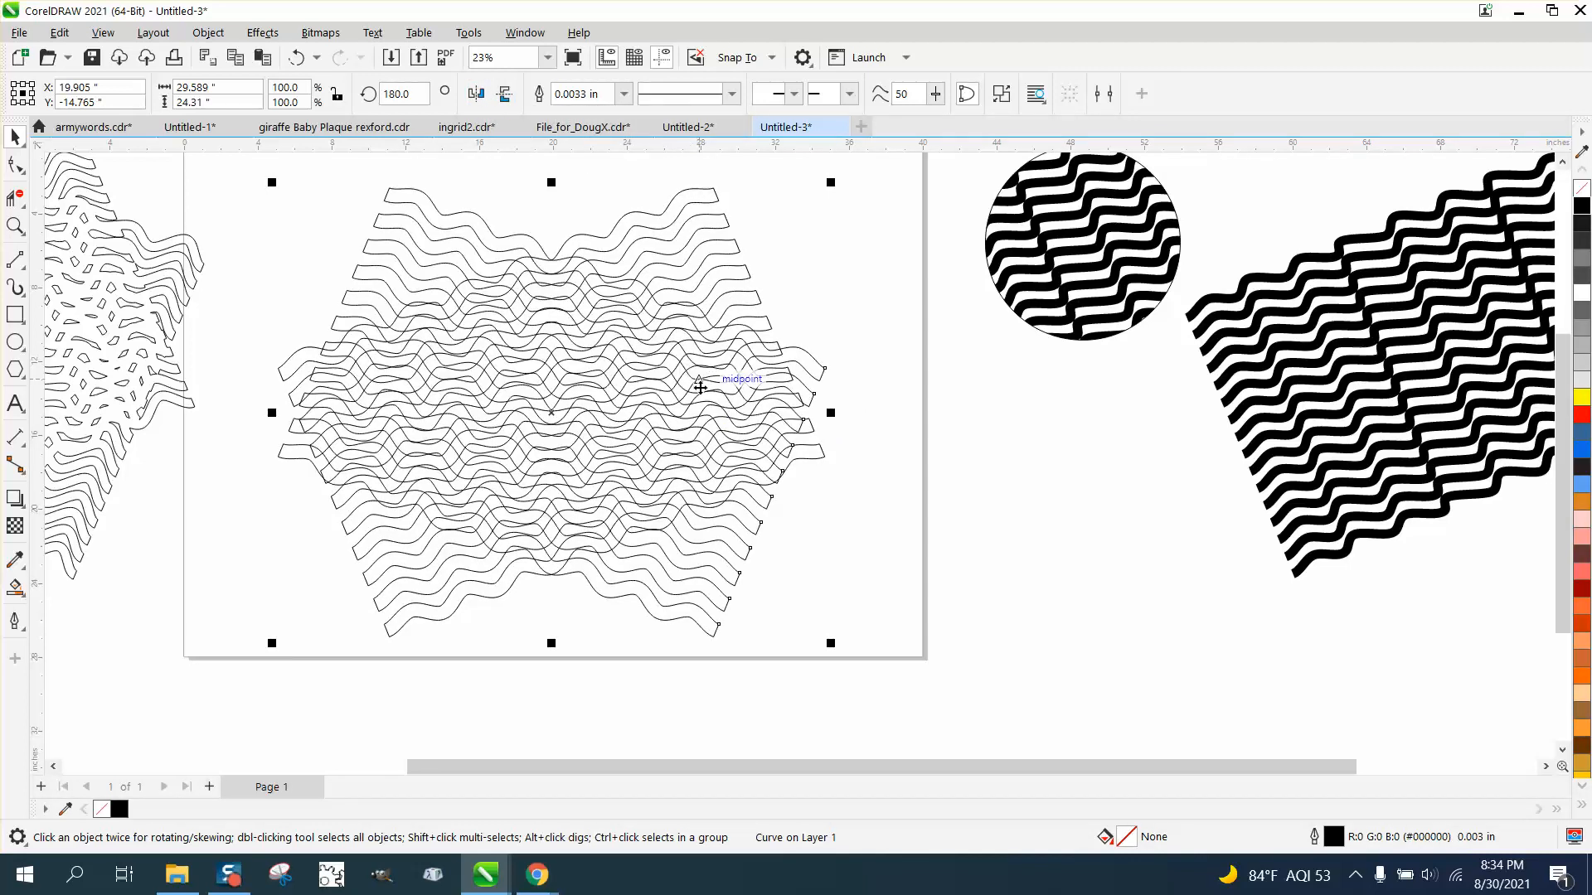
scroll(710, 402, down, 2)
drag(359, 196, 888, 650)
click(577, 93)
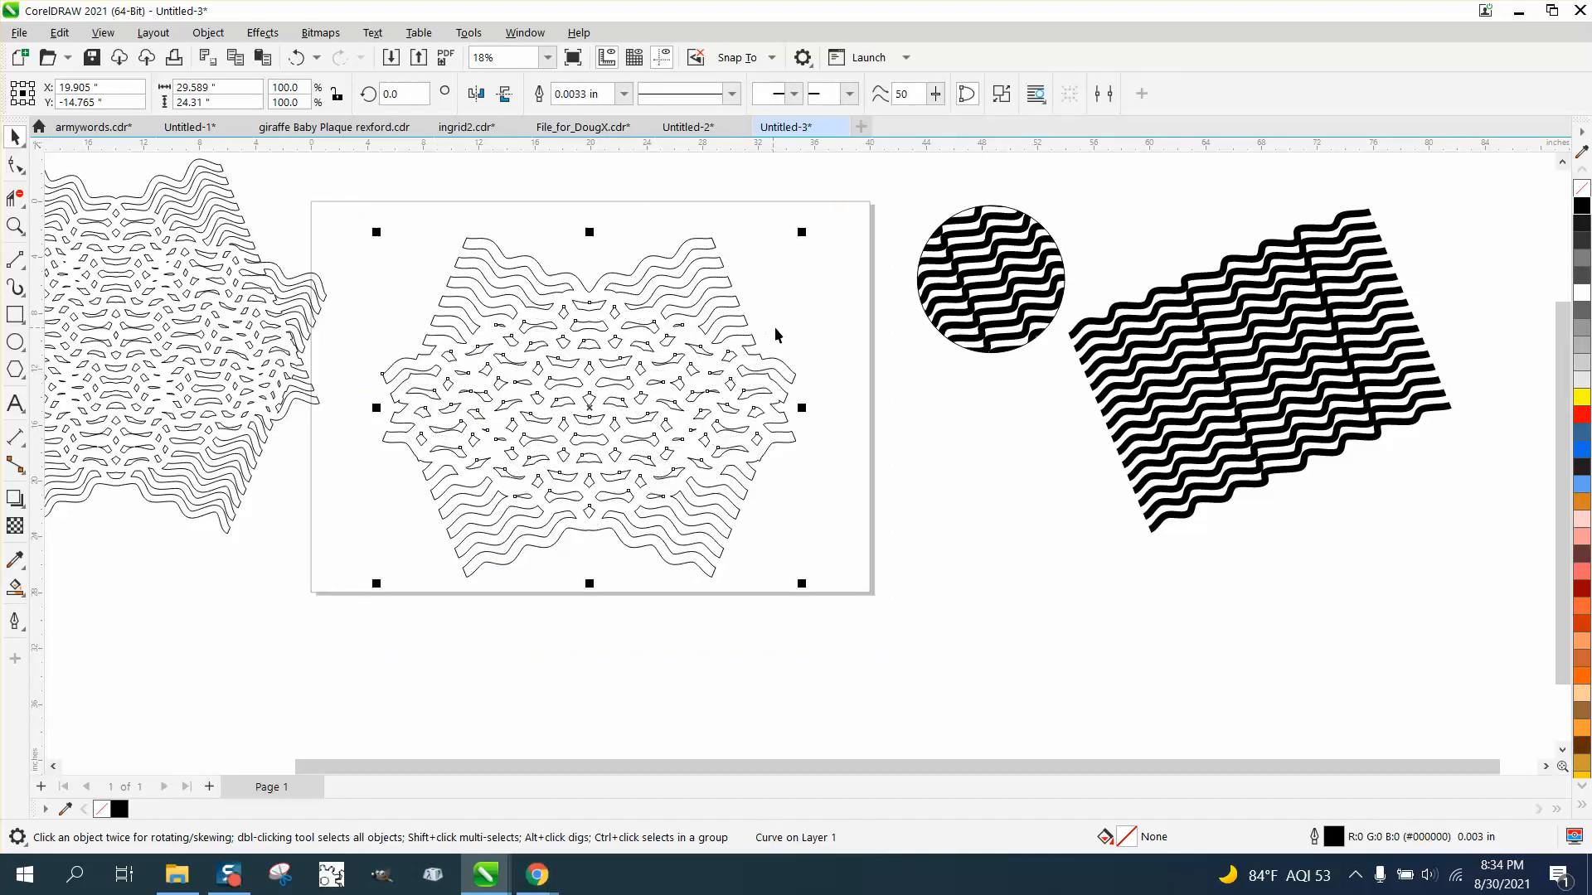
click(811, 325)
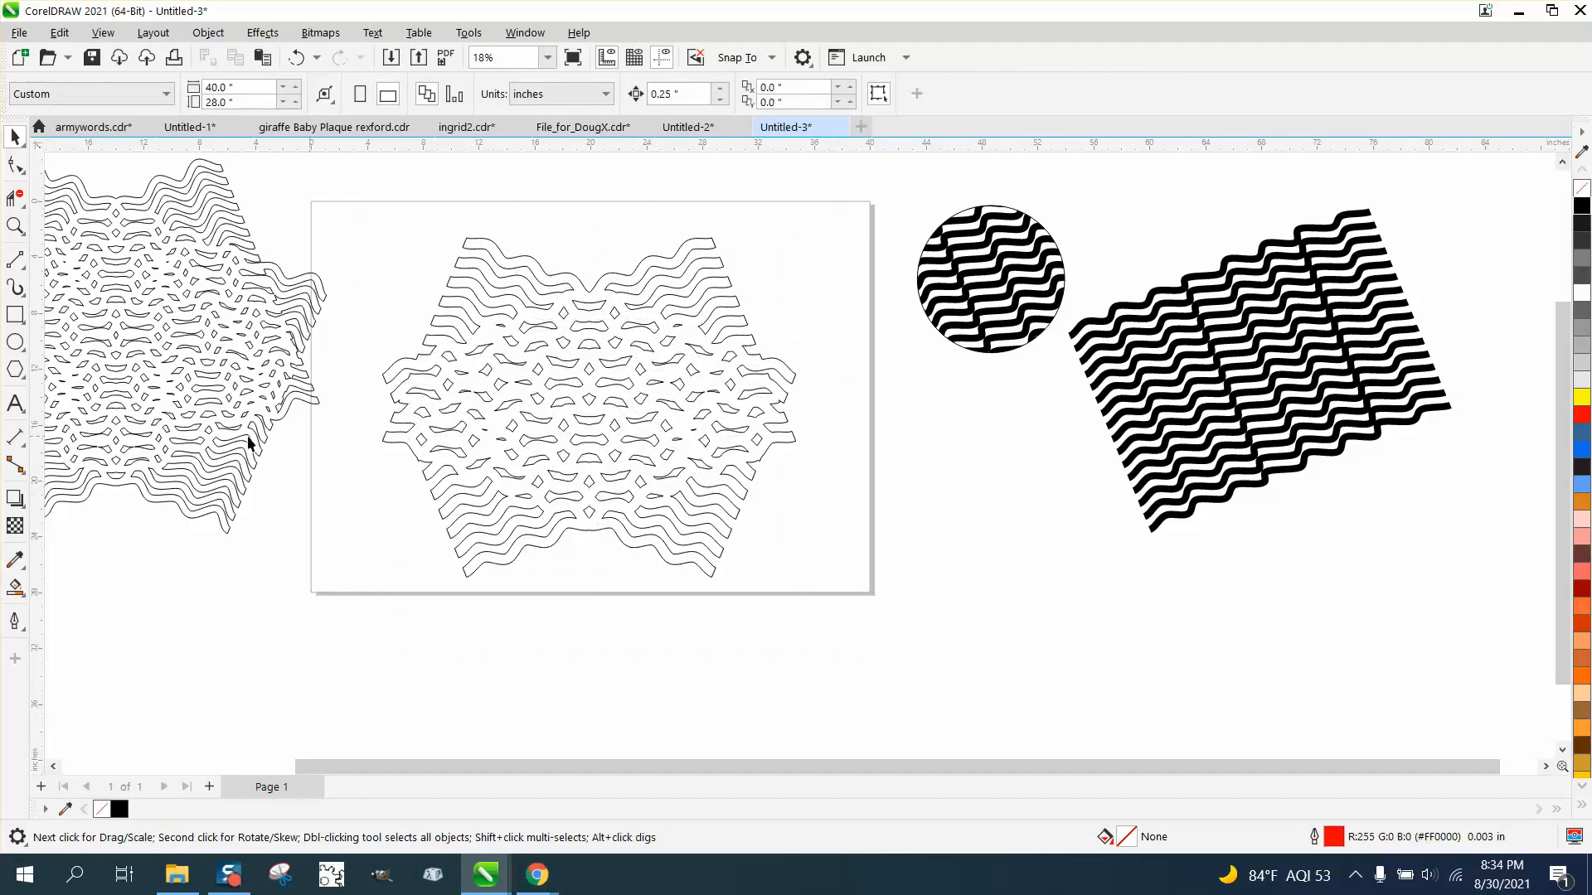
Try a black Smart Fill on the welded lattice and undo it.
click(15, 587)
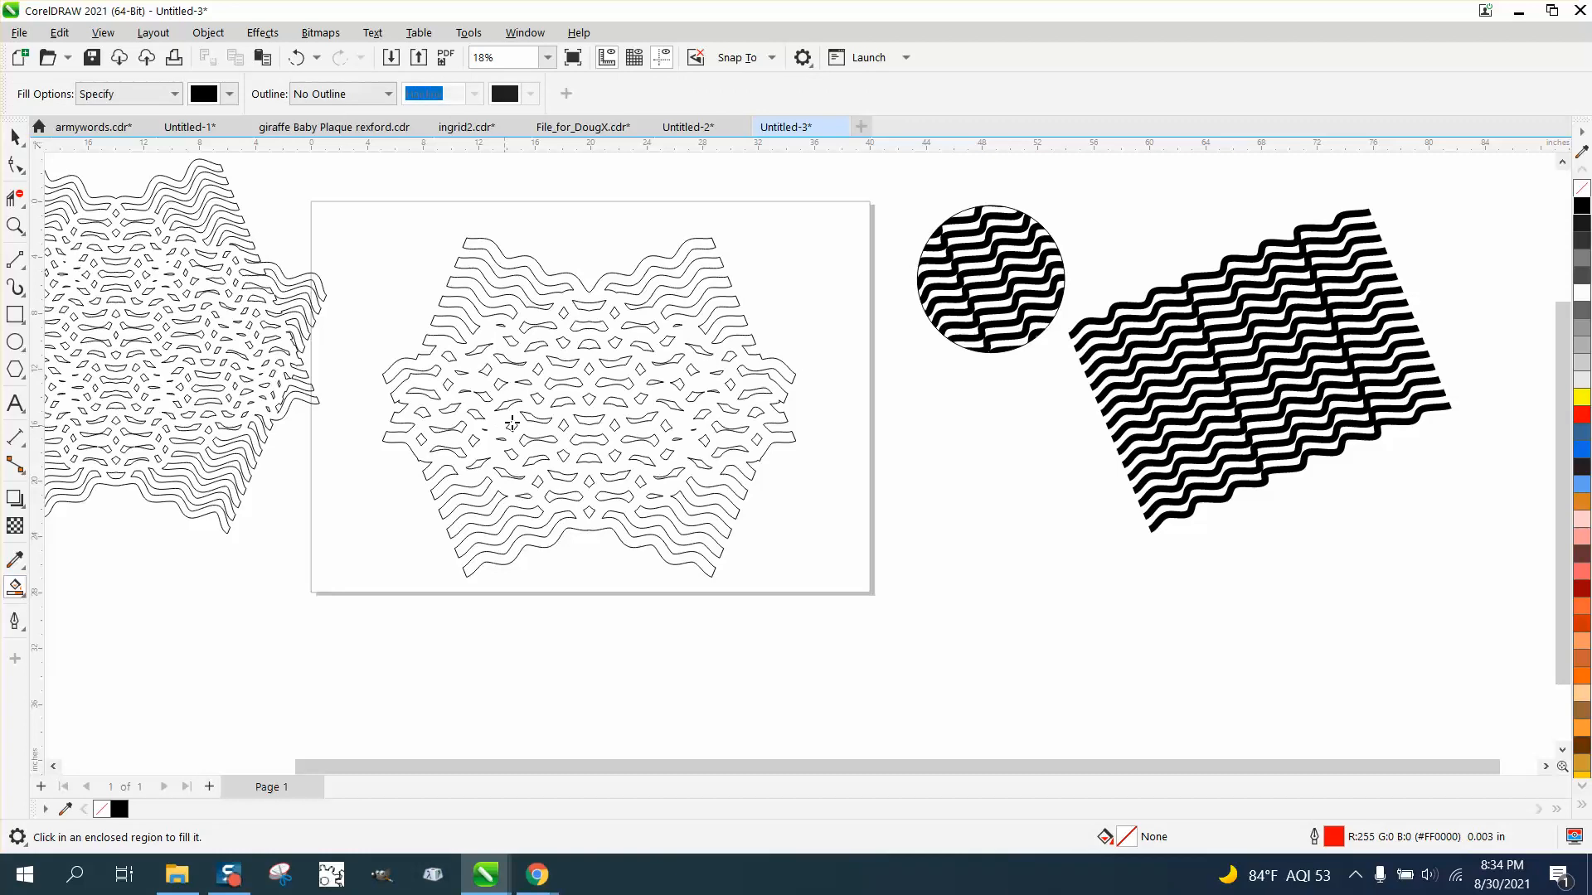
click(514, 419)
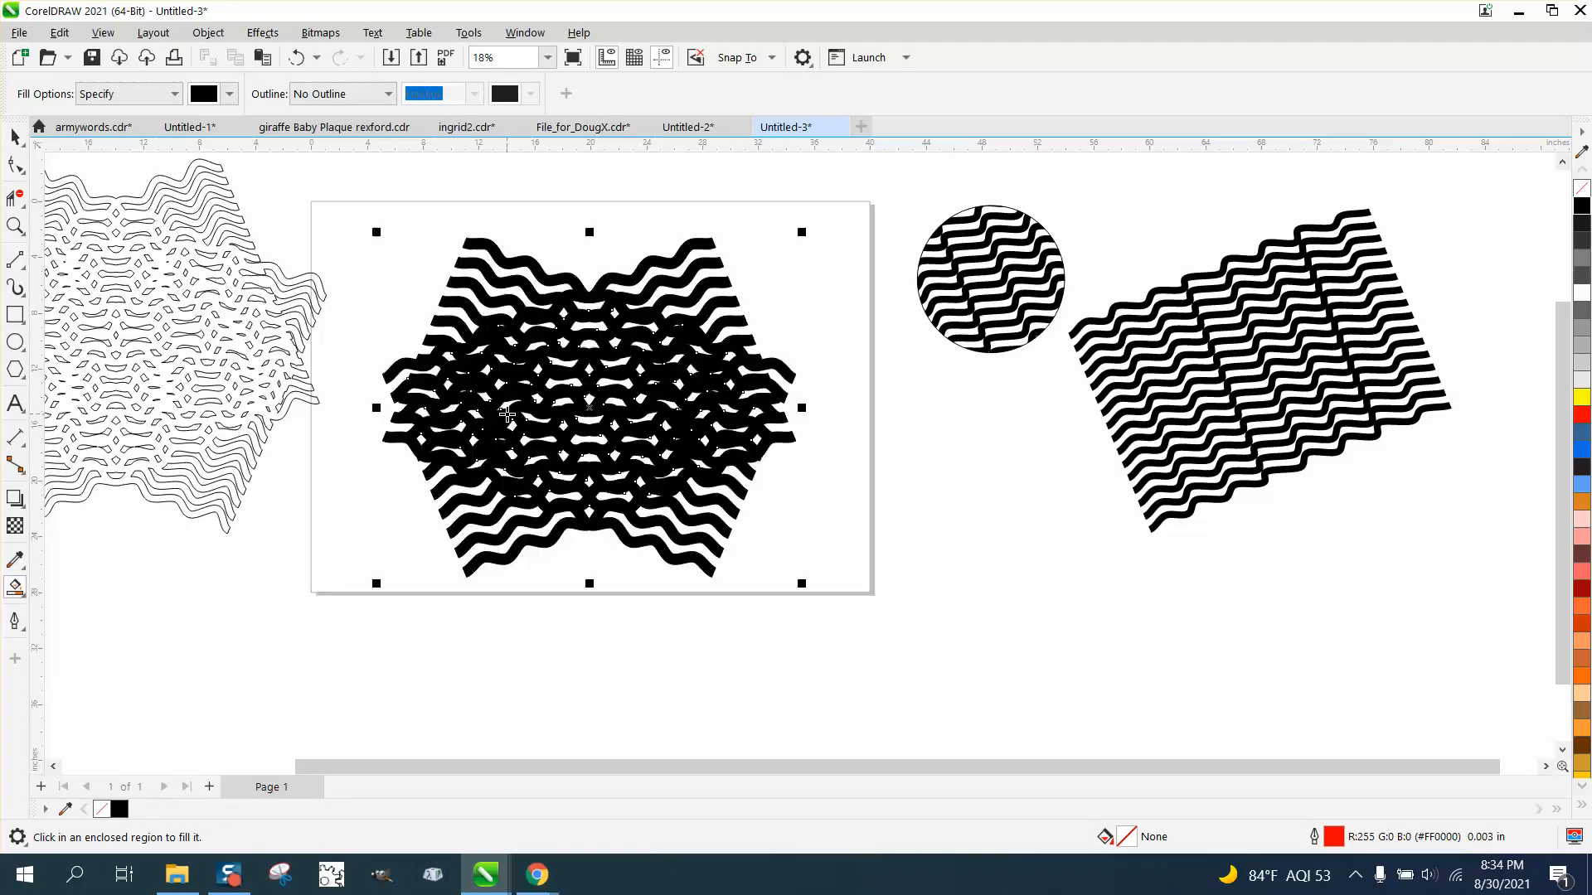
click(300, 57)
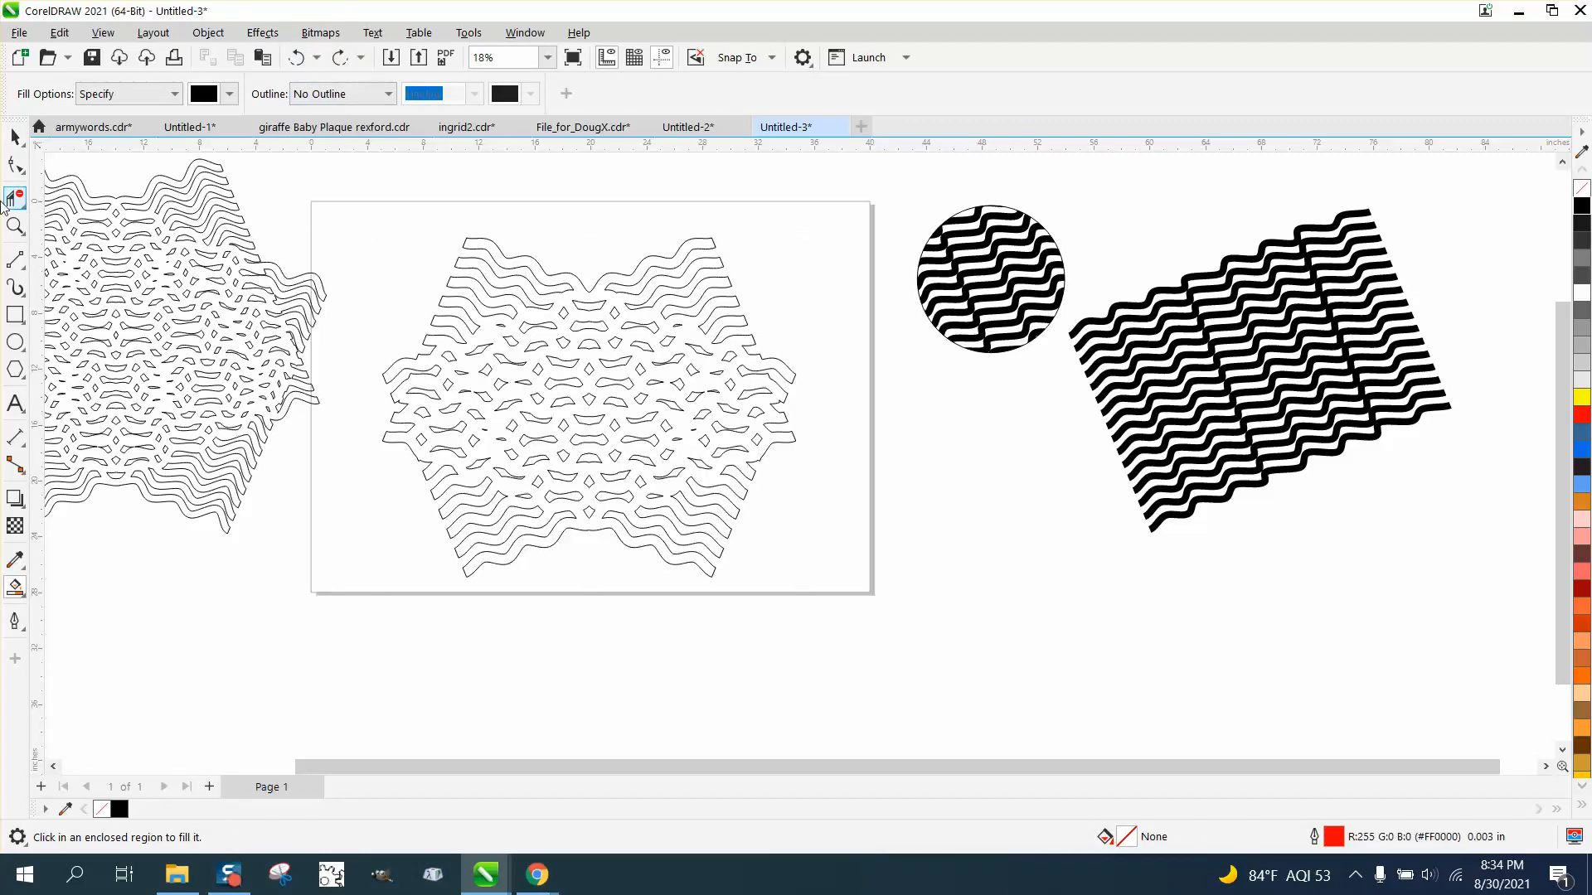
Examine the cell shapes of the welded lattice up close and compare the whole pattern with the neighbouring artwork.
click(15, 224)
drag(859, 609, 854, 603)
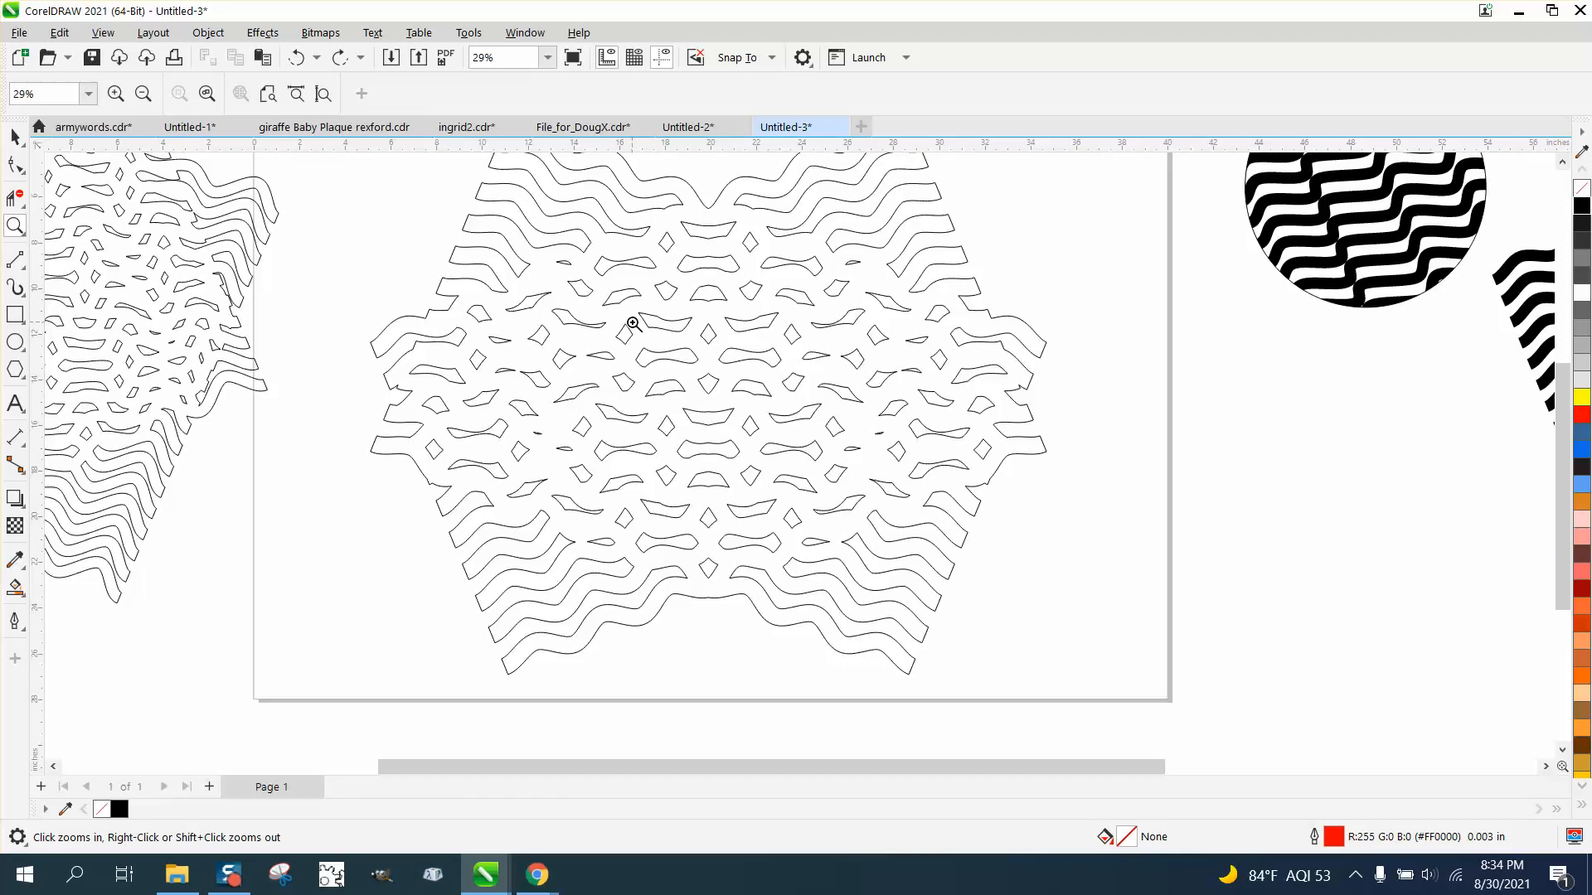
drag(839, 537, 841, 536)
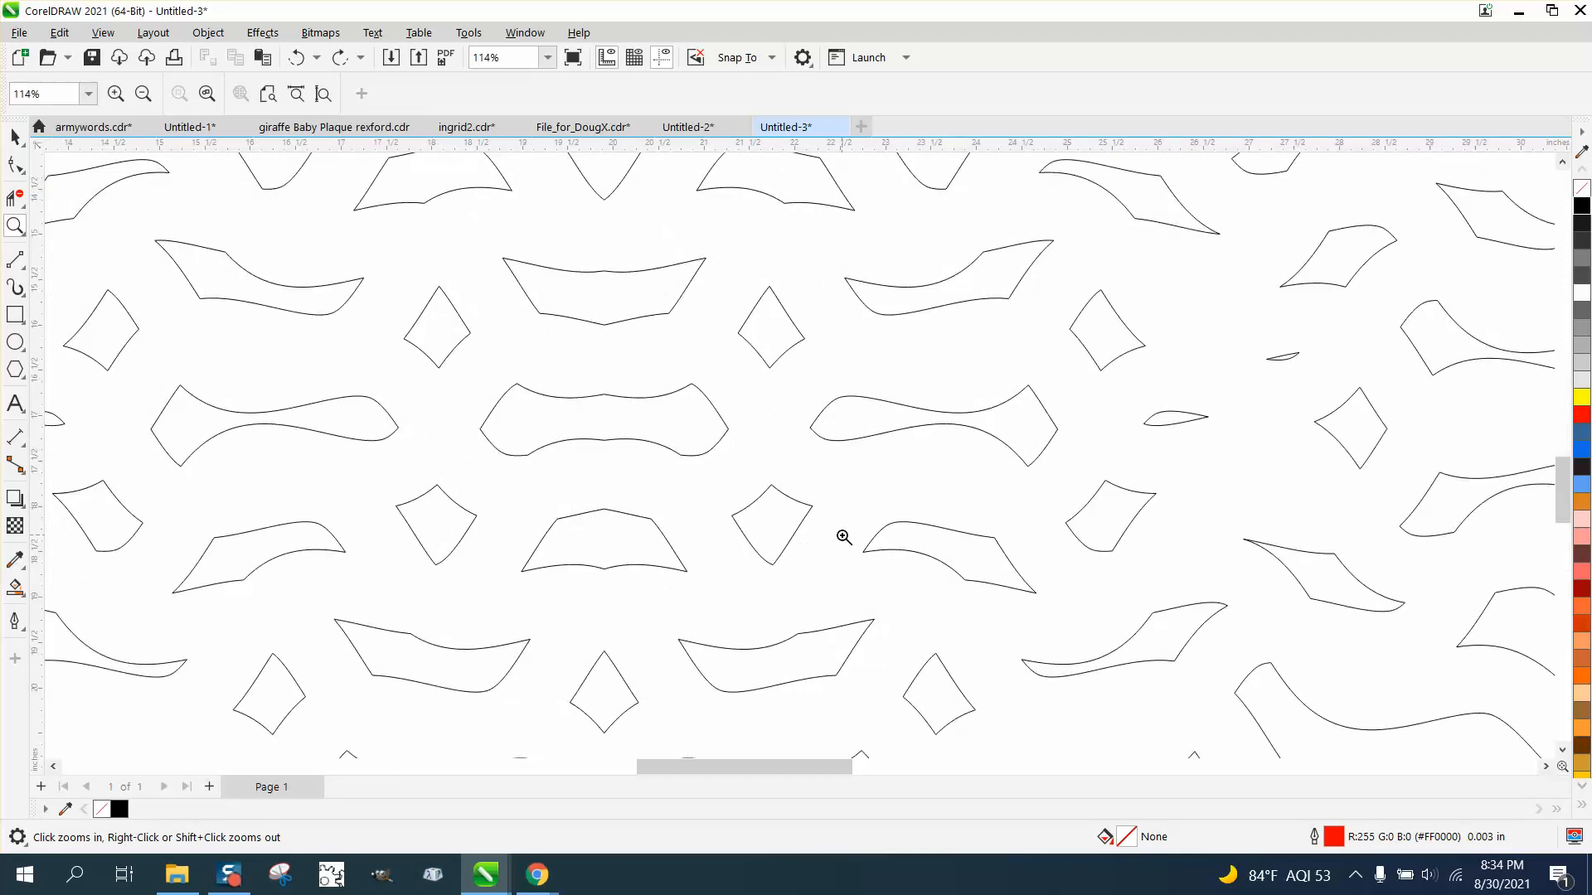
scroll(478, 448, down, 1)
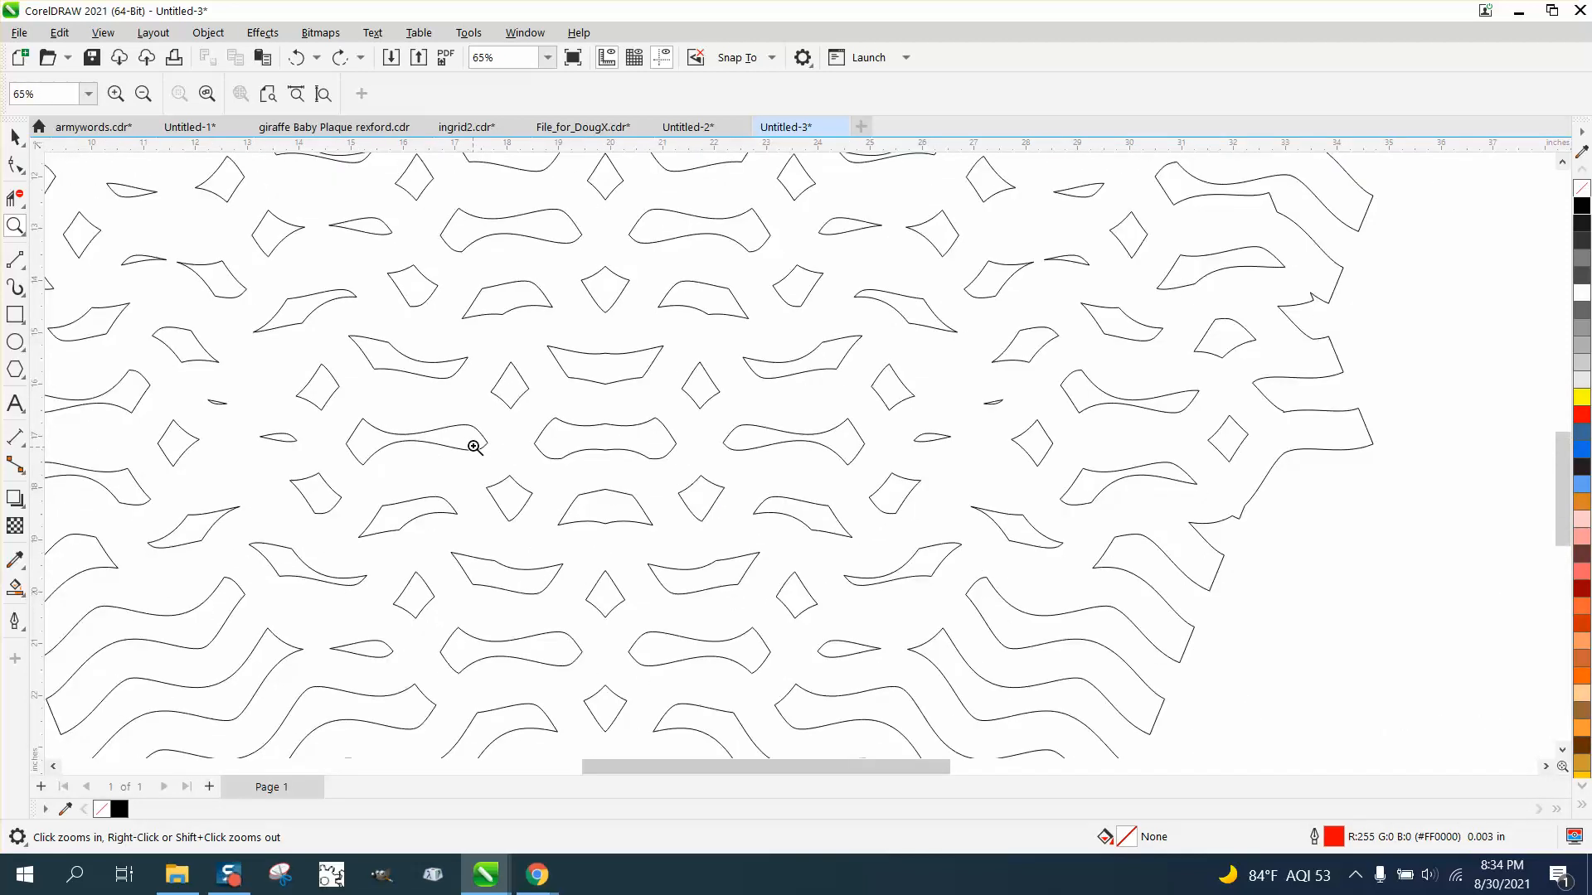
scroll(966, 366, down, 10)
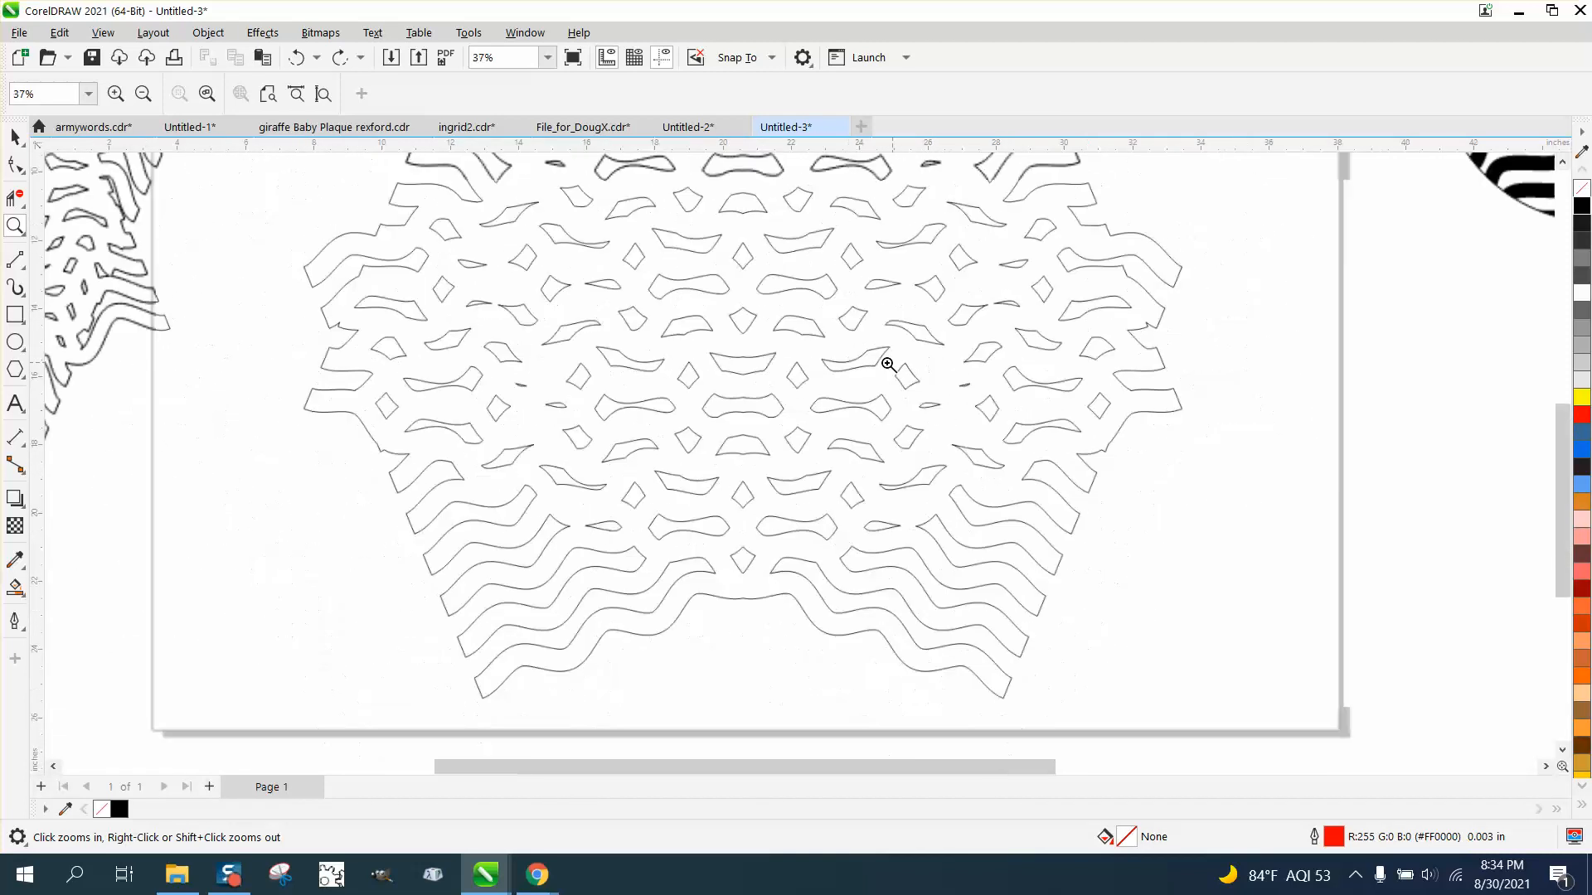
scroll(783, 357, down, 1)
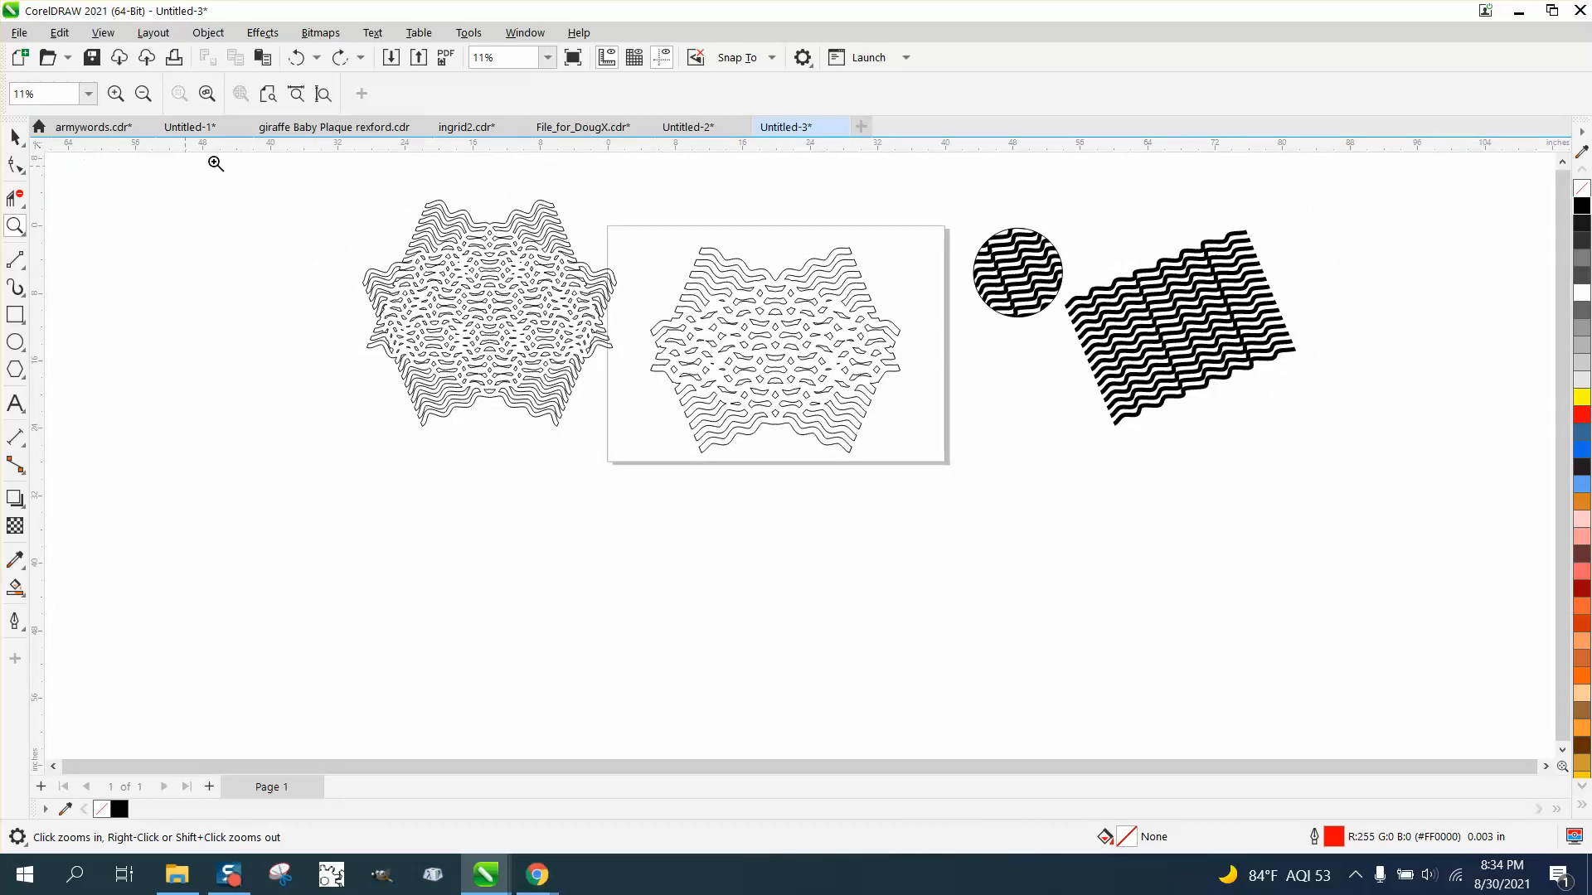
Undo the weld to return to the overlapping mirrored wavy outlines and select them.
click(296, 57)
click(296, 57)
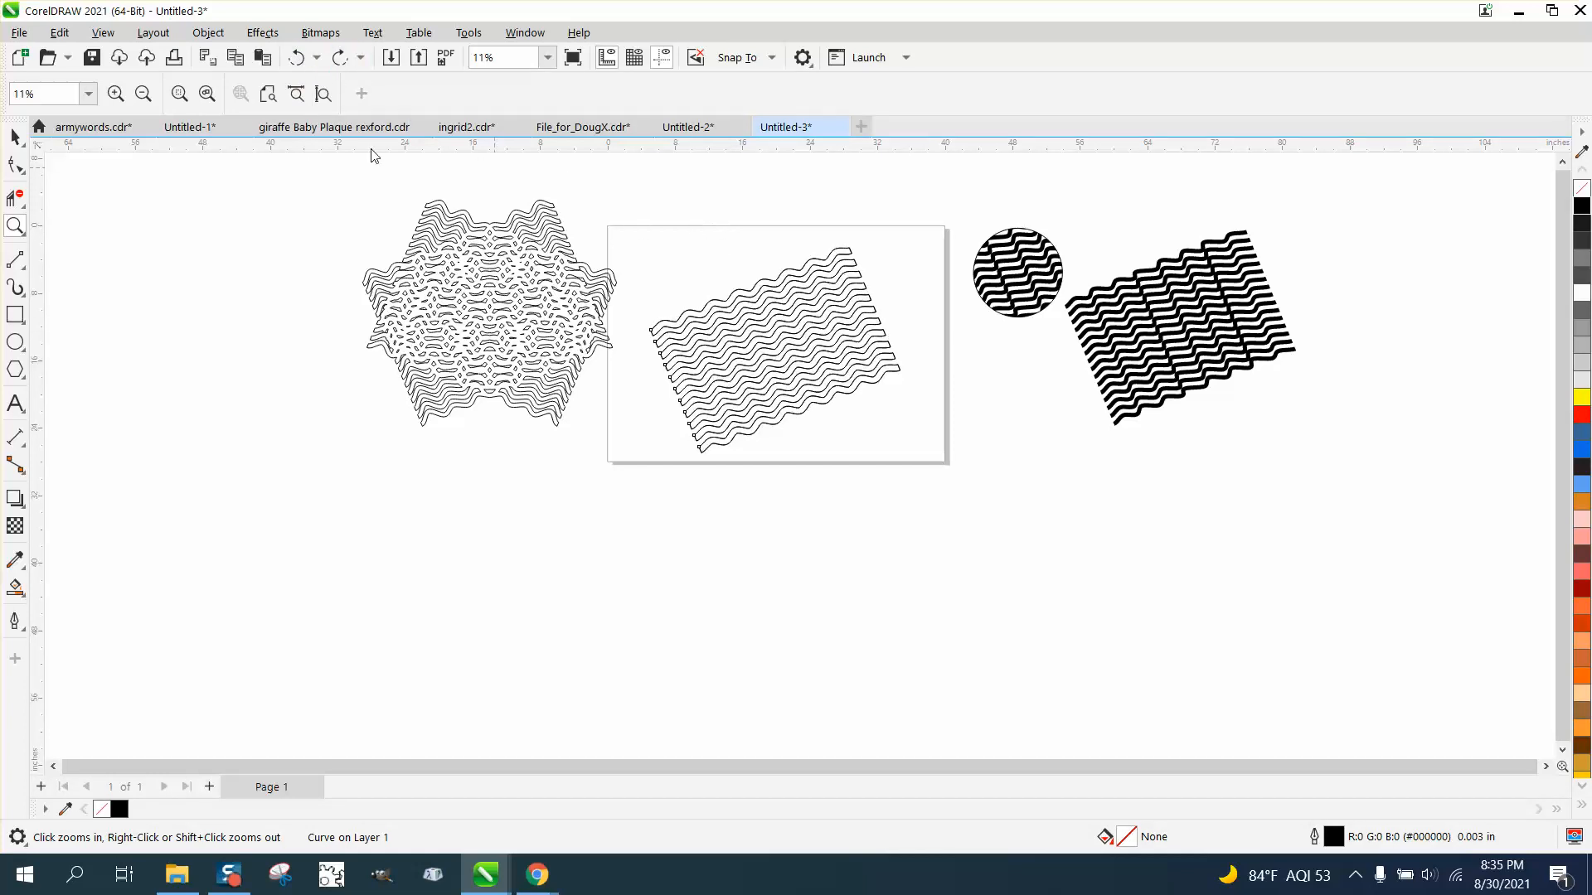
click(339, 58)
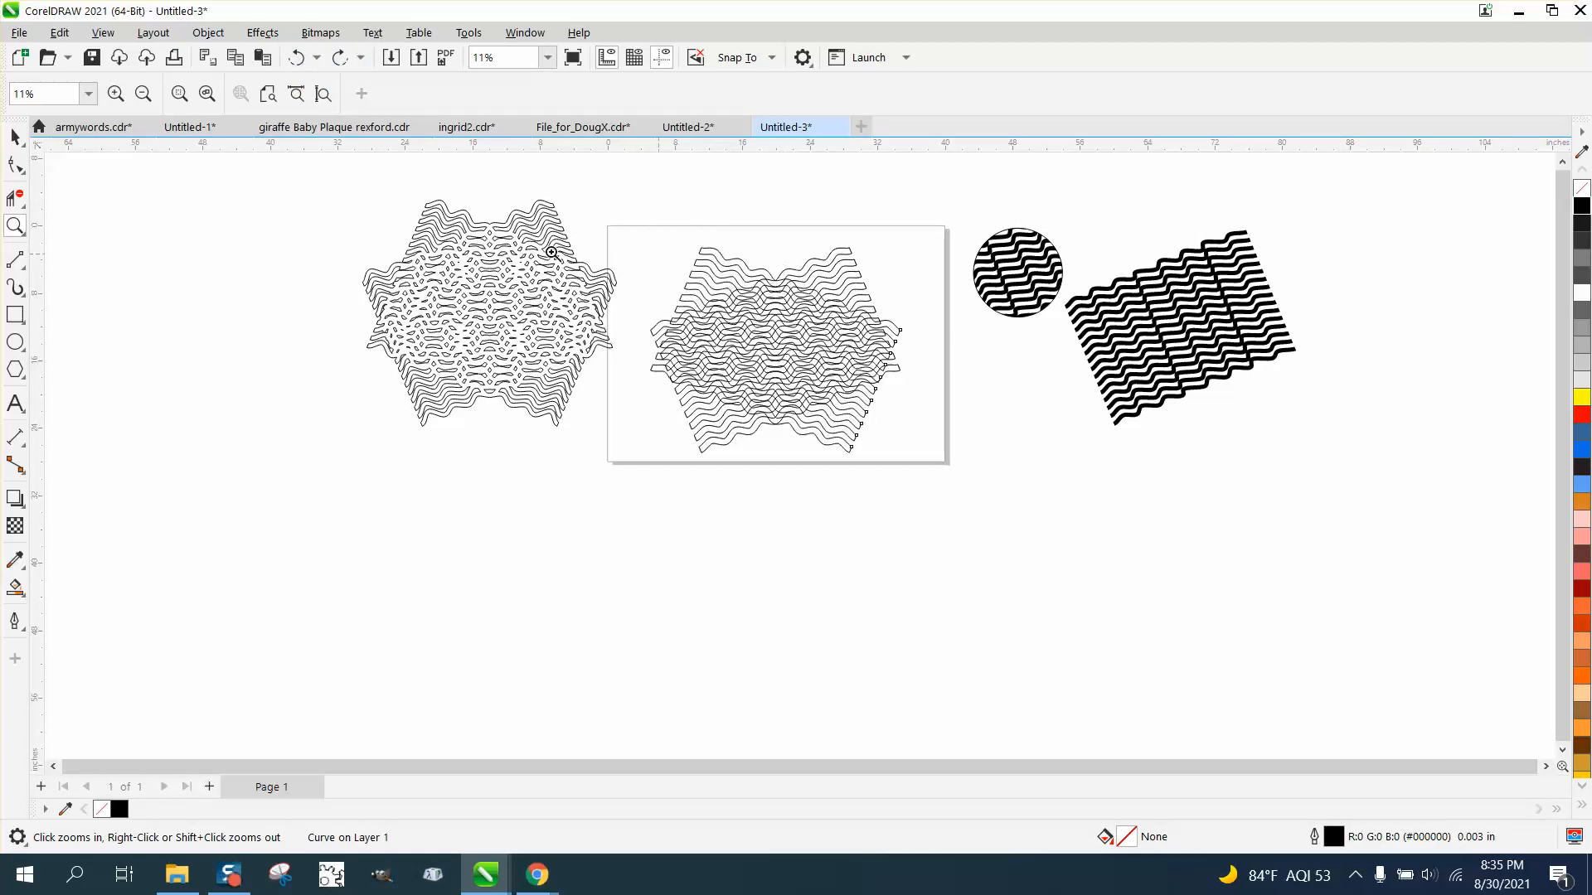
click(23, 144)
click(732, 276)
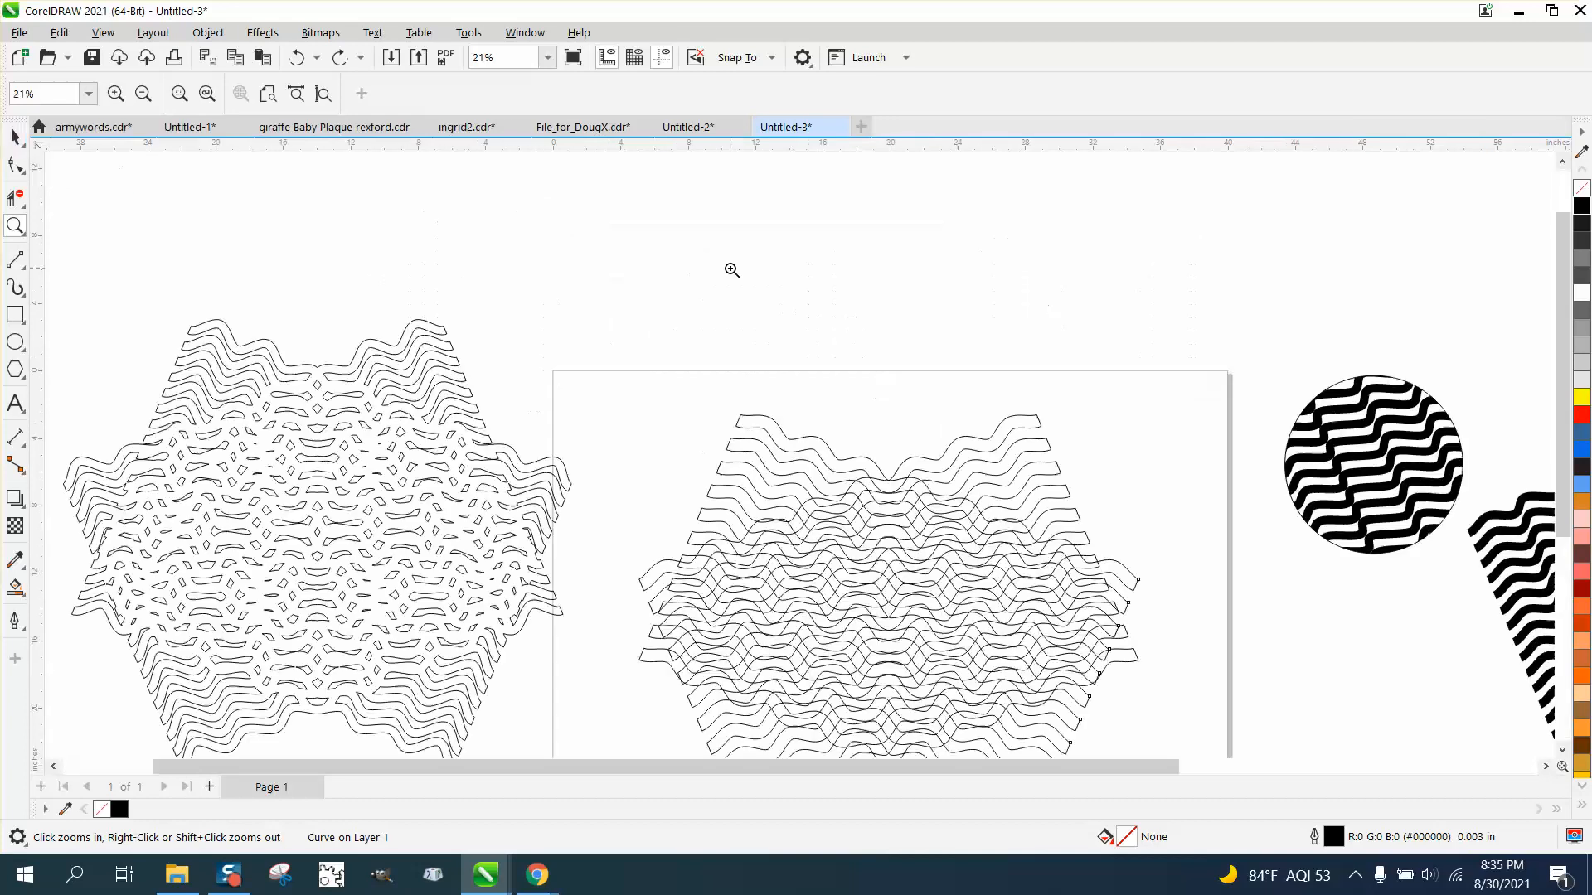
scroll(567, 284, down, 1)
click(16, 137)
click(718, 451)
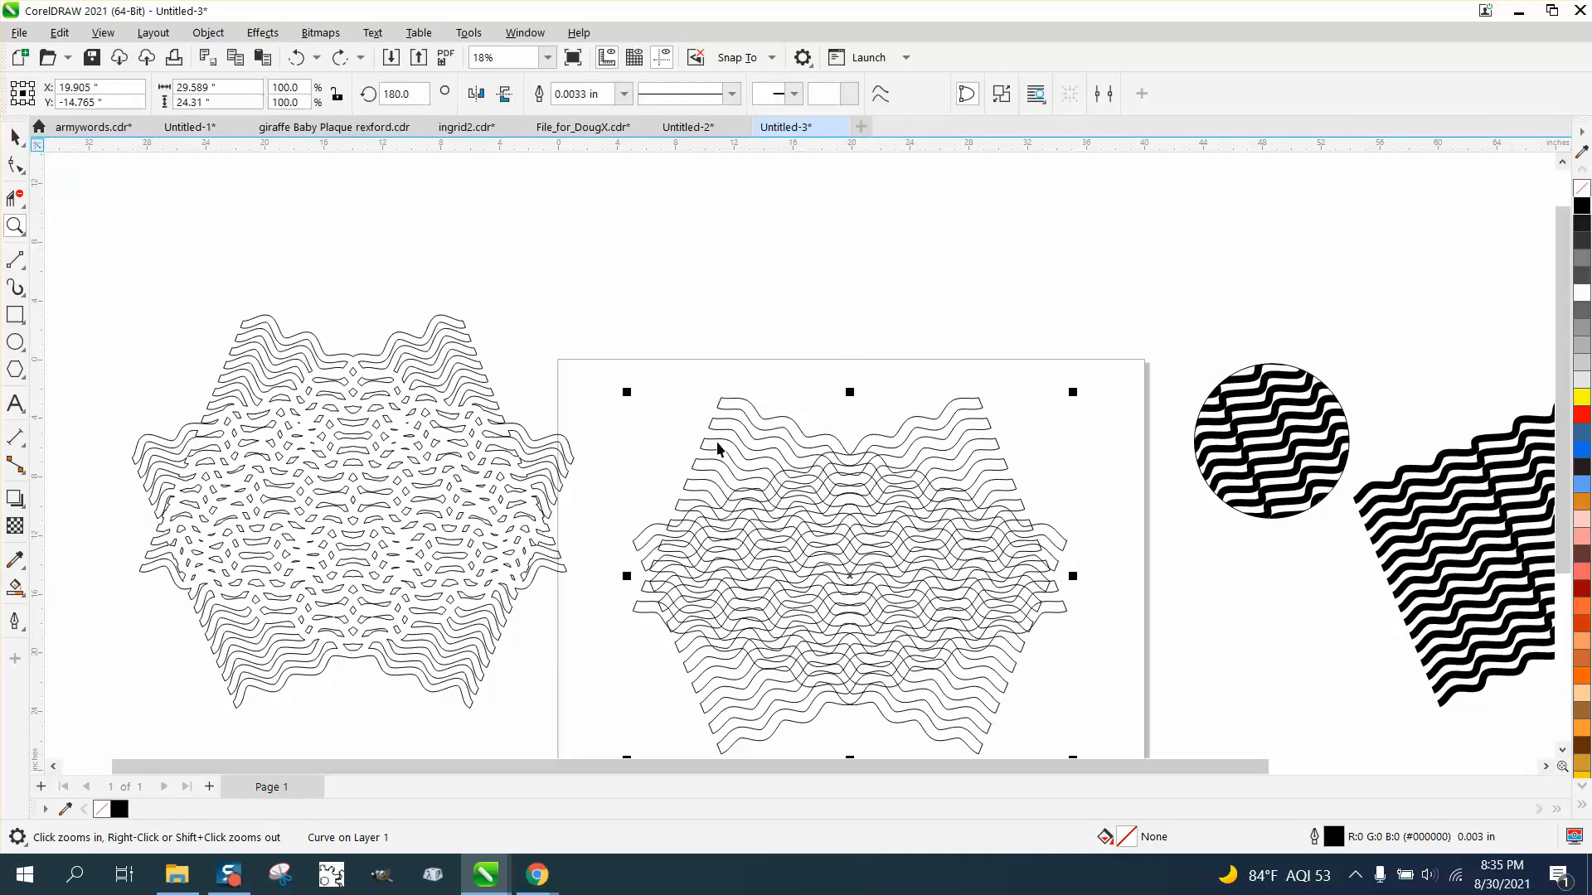
click(761, 455)
scroll(759, 443, down, 2)
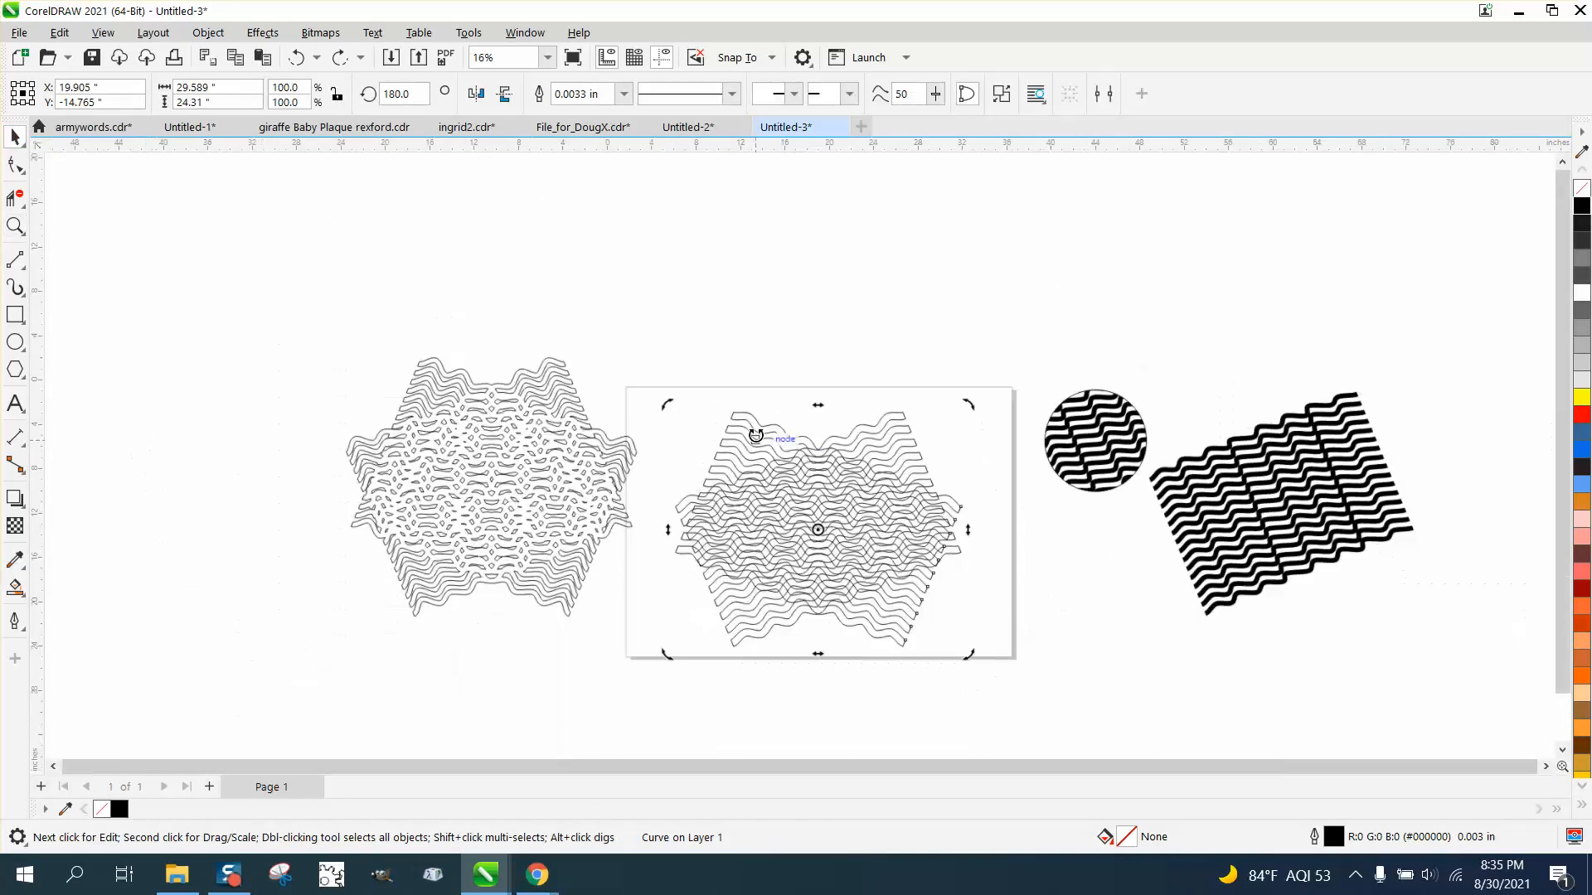
Undo the mirrored overlay, the outline conversion and the rotation to return to the horizontal red wavy lines.
click(299, 60)
click(299, 59)
click(299, 60)
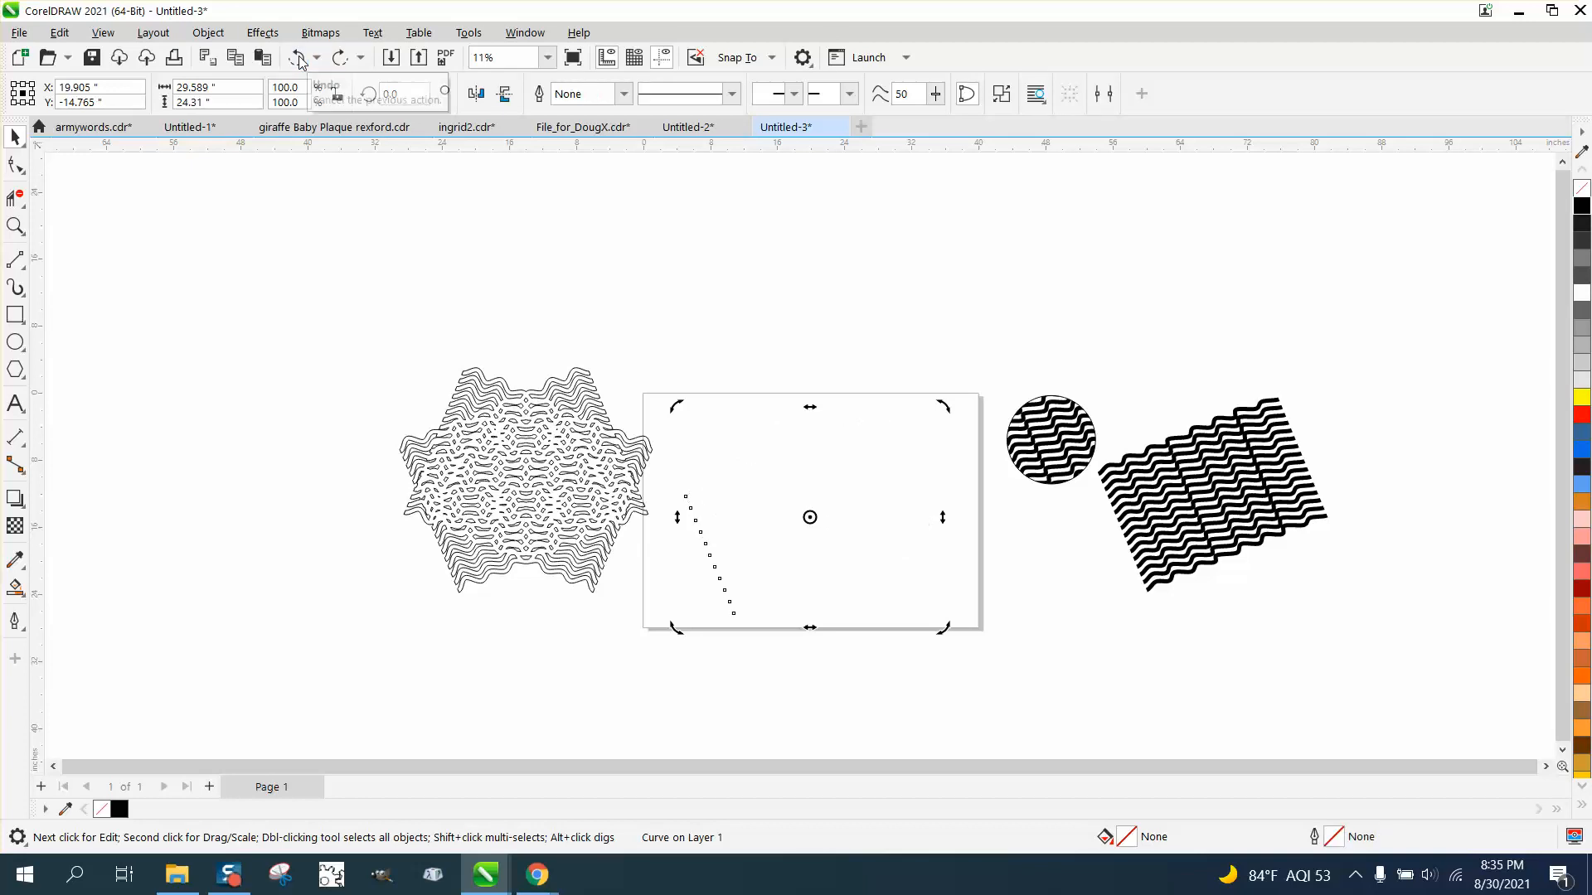
click(299, 60)
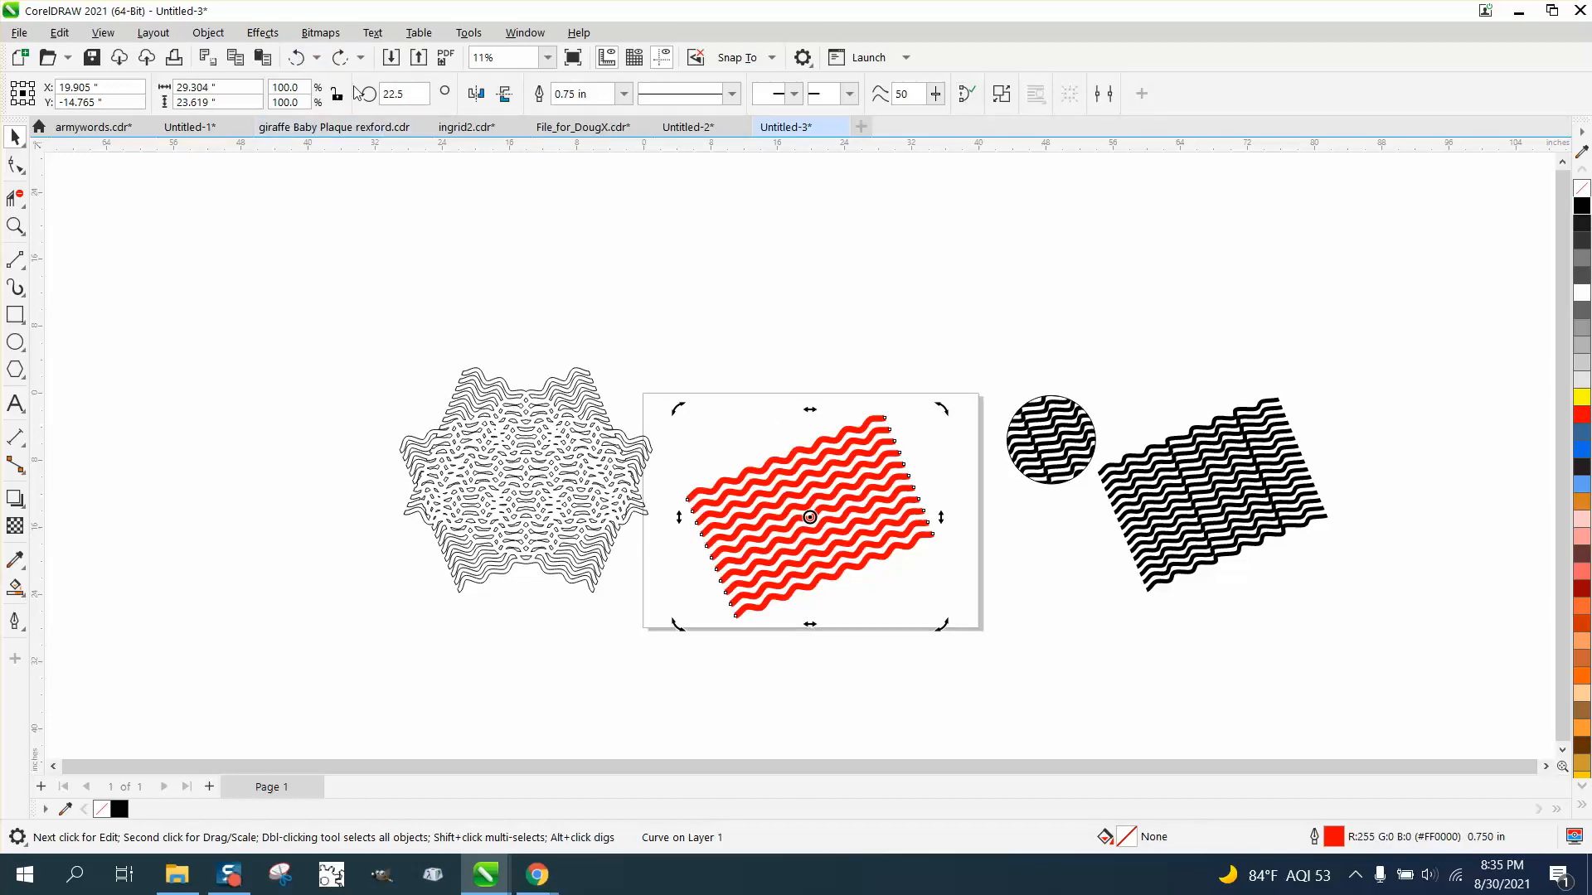
click(297, 60)
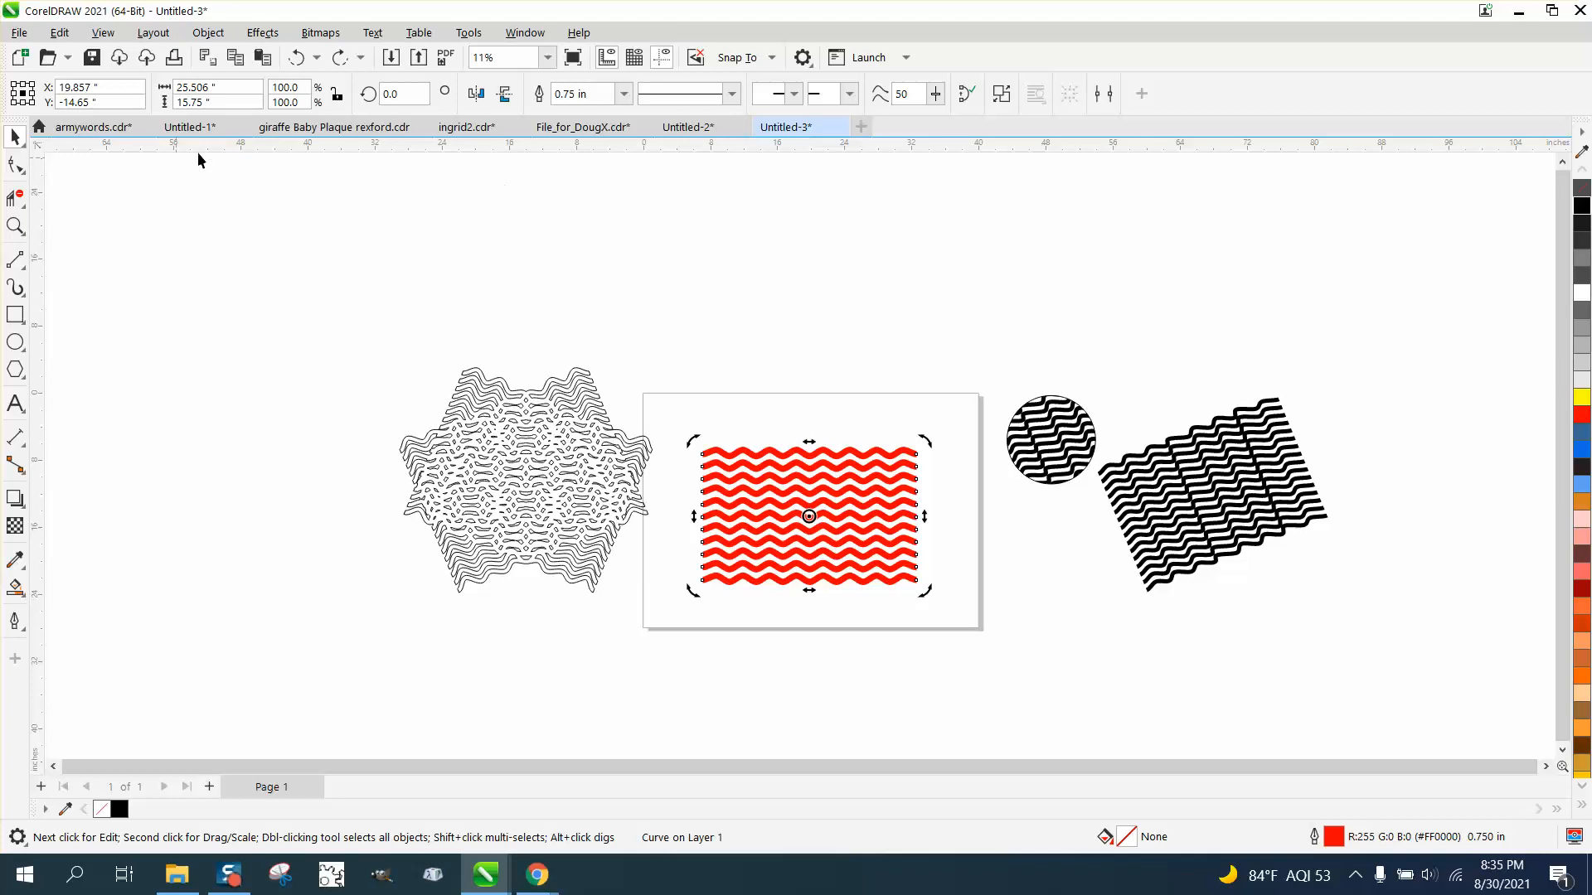
Convert the outlines of the unrotated red wavy lines to objects, remove their fill and apply a thin black outline.
click(207, 32)
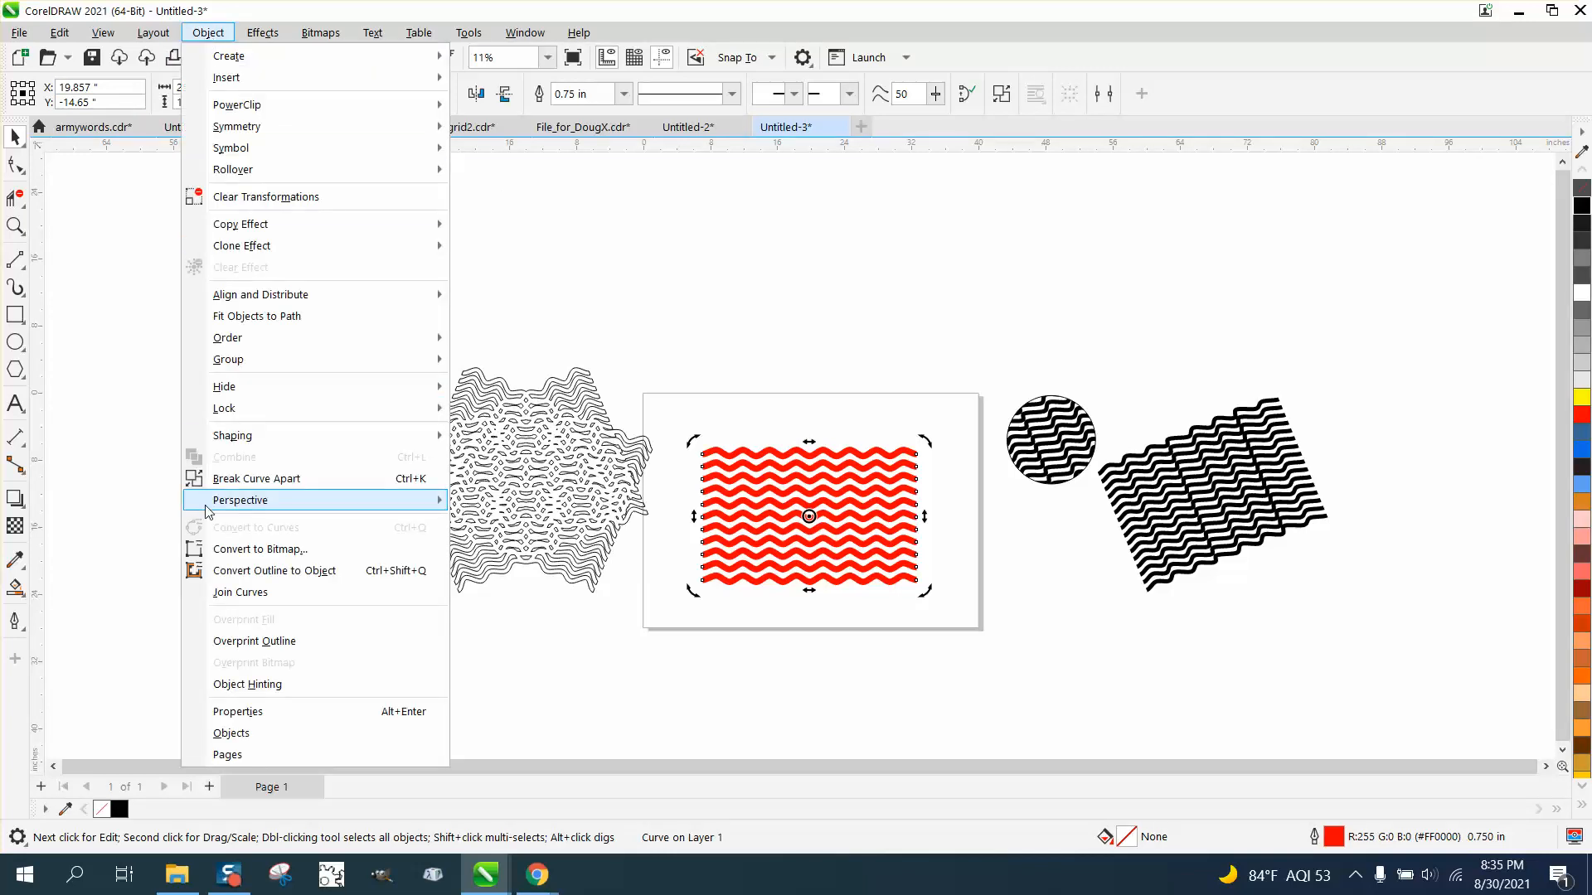
click(274, 570)
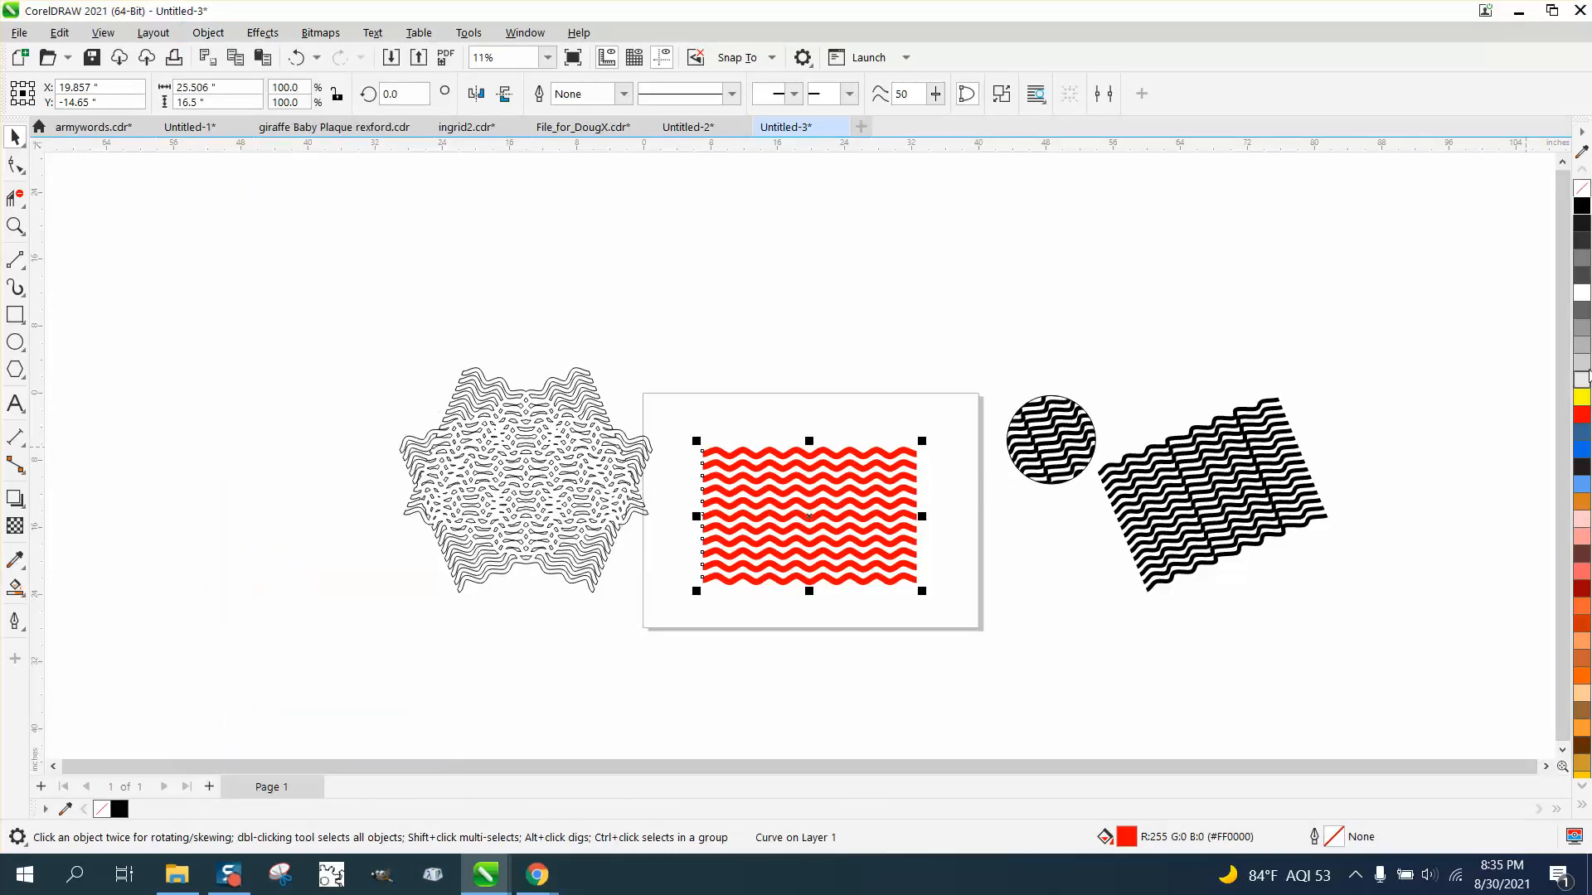
click(1581, 188)
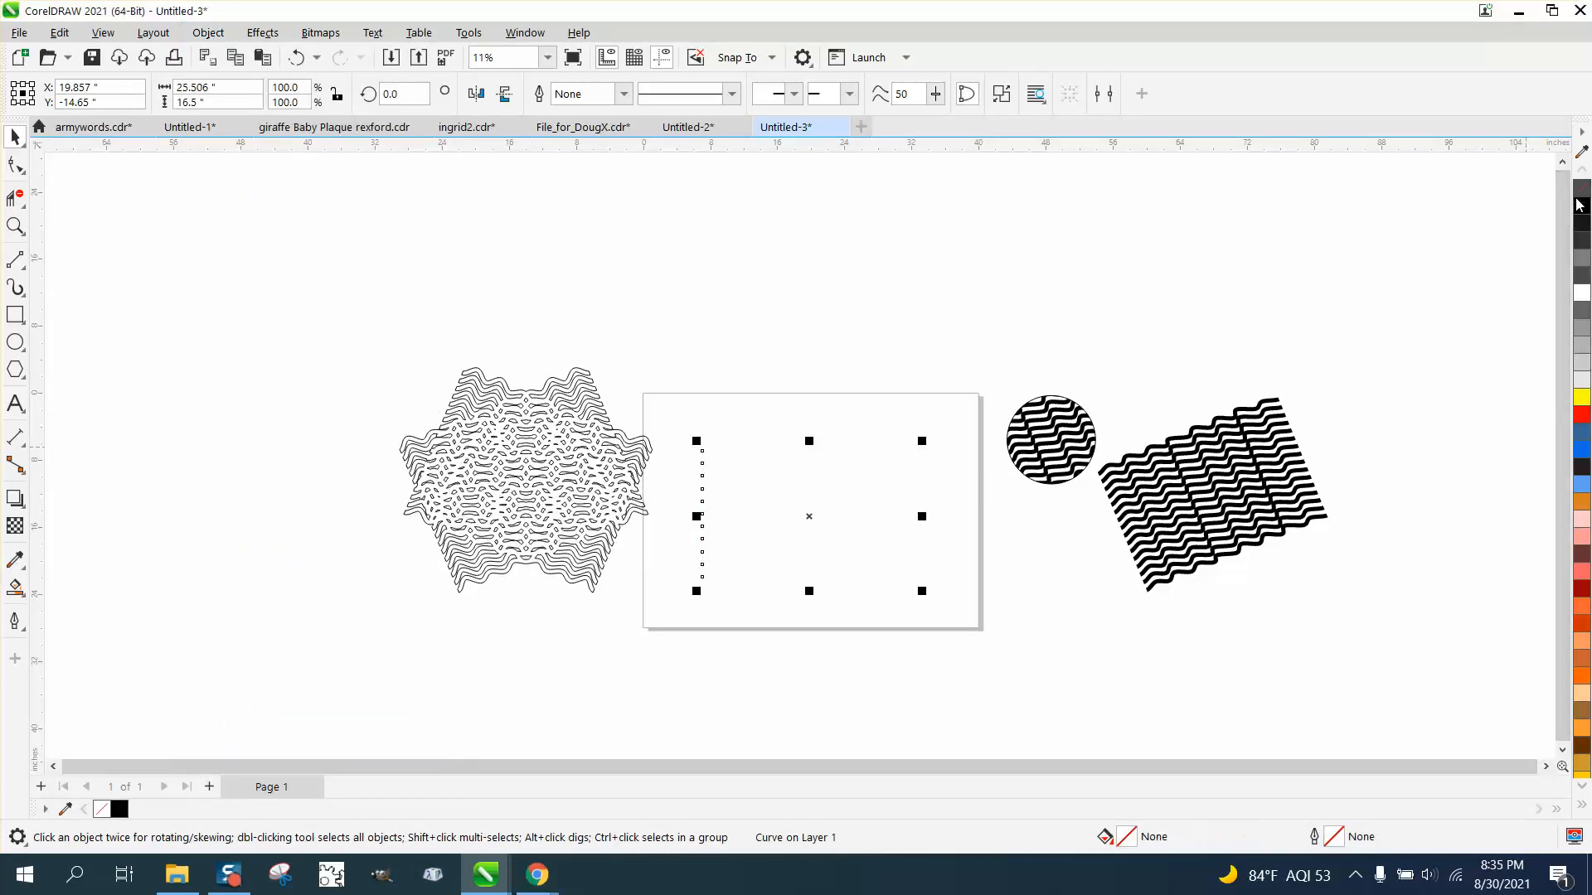
right_click(1581, 204)
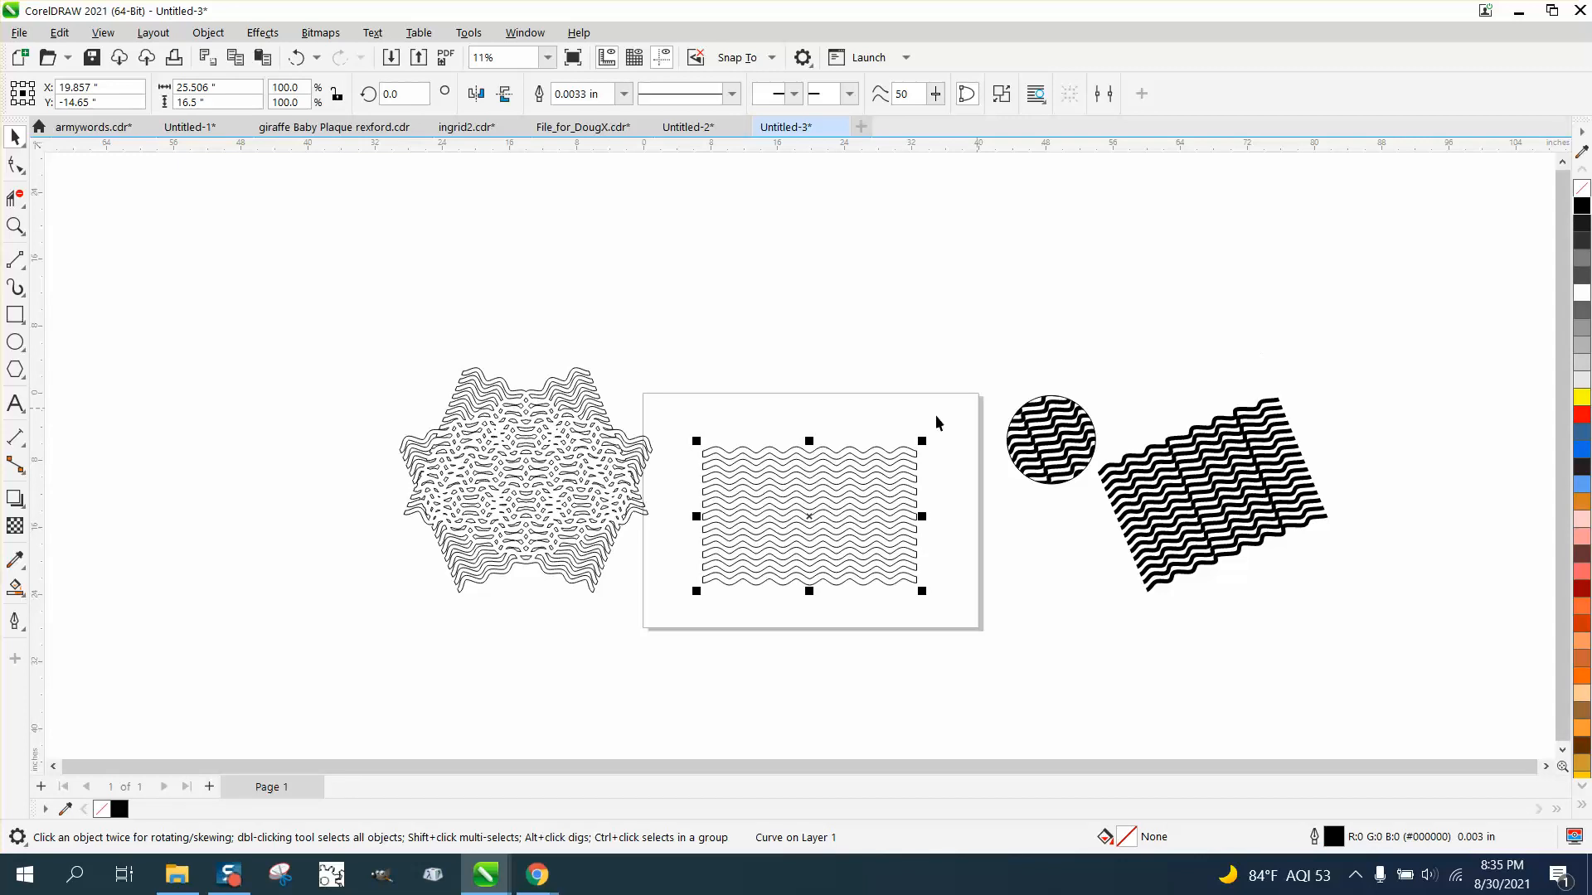
Select the horizontal wavy outlines and overlay a vertically mirrored copy on them.
click(15, 225)
drag(981, 619, 980, 618)
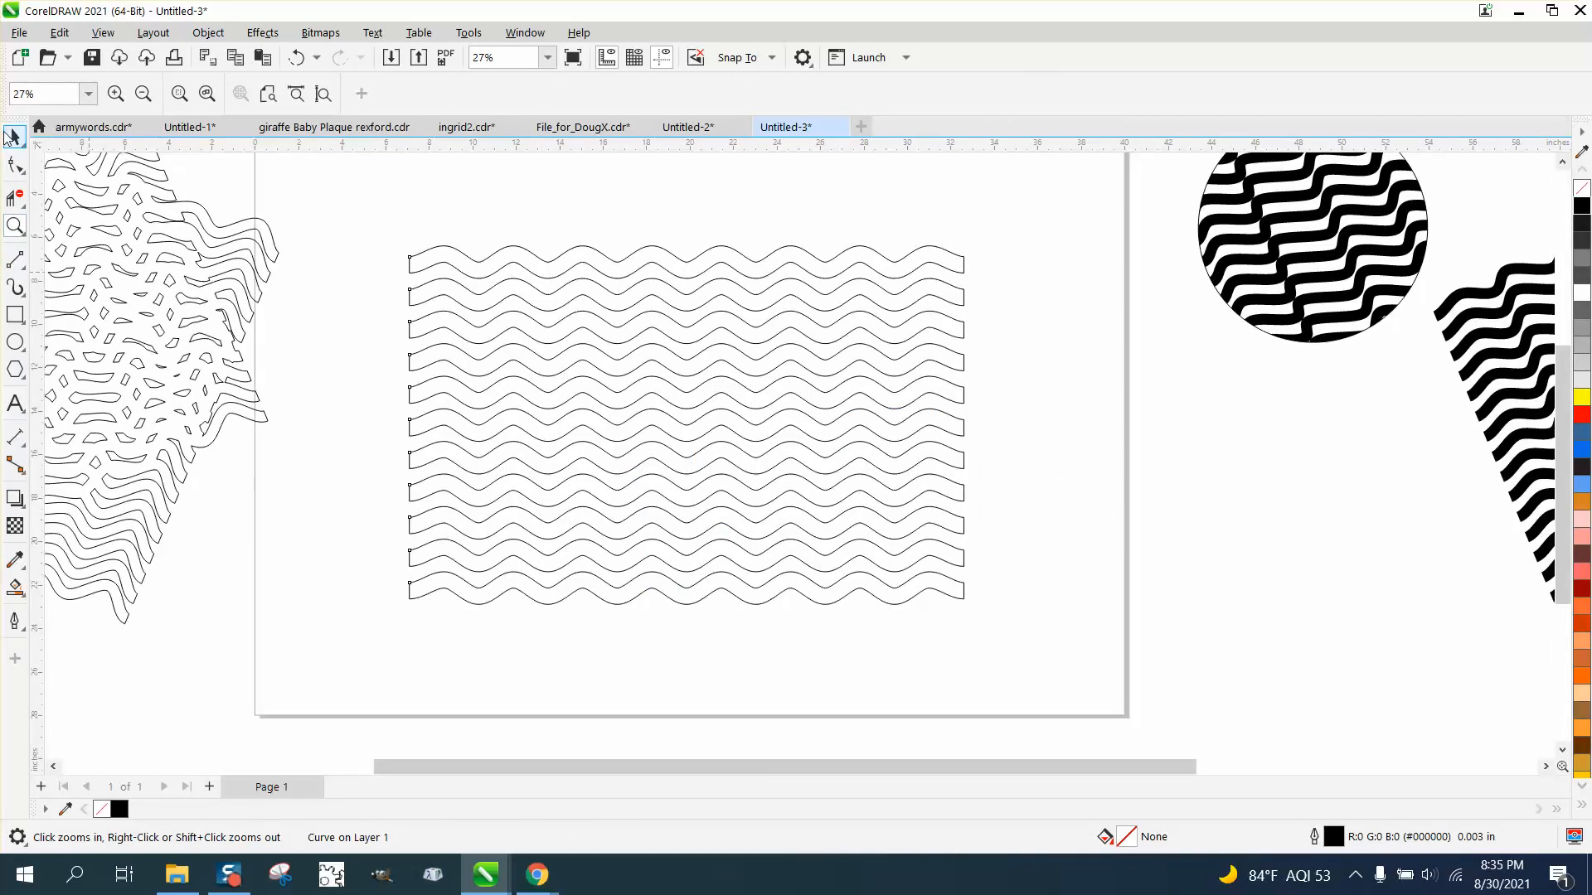
click(15, 137)
mouse_move(330, 217)
mouse_down()
mouse_move(1015, 664)
mouse_move(1114, 683)
mouse_up()
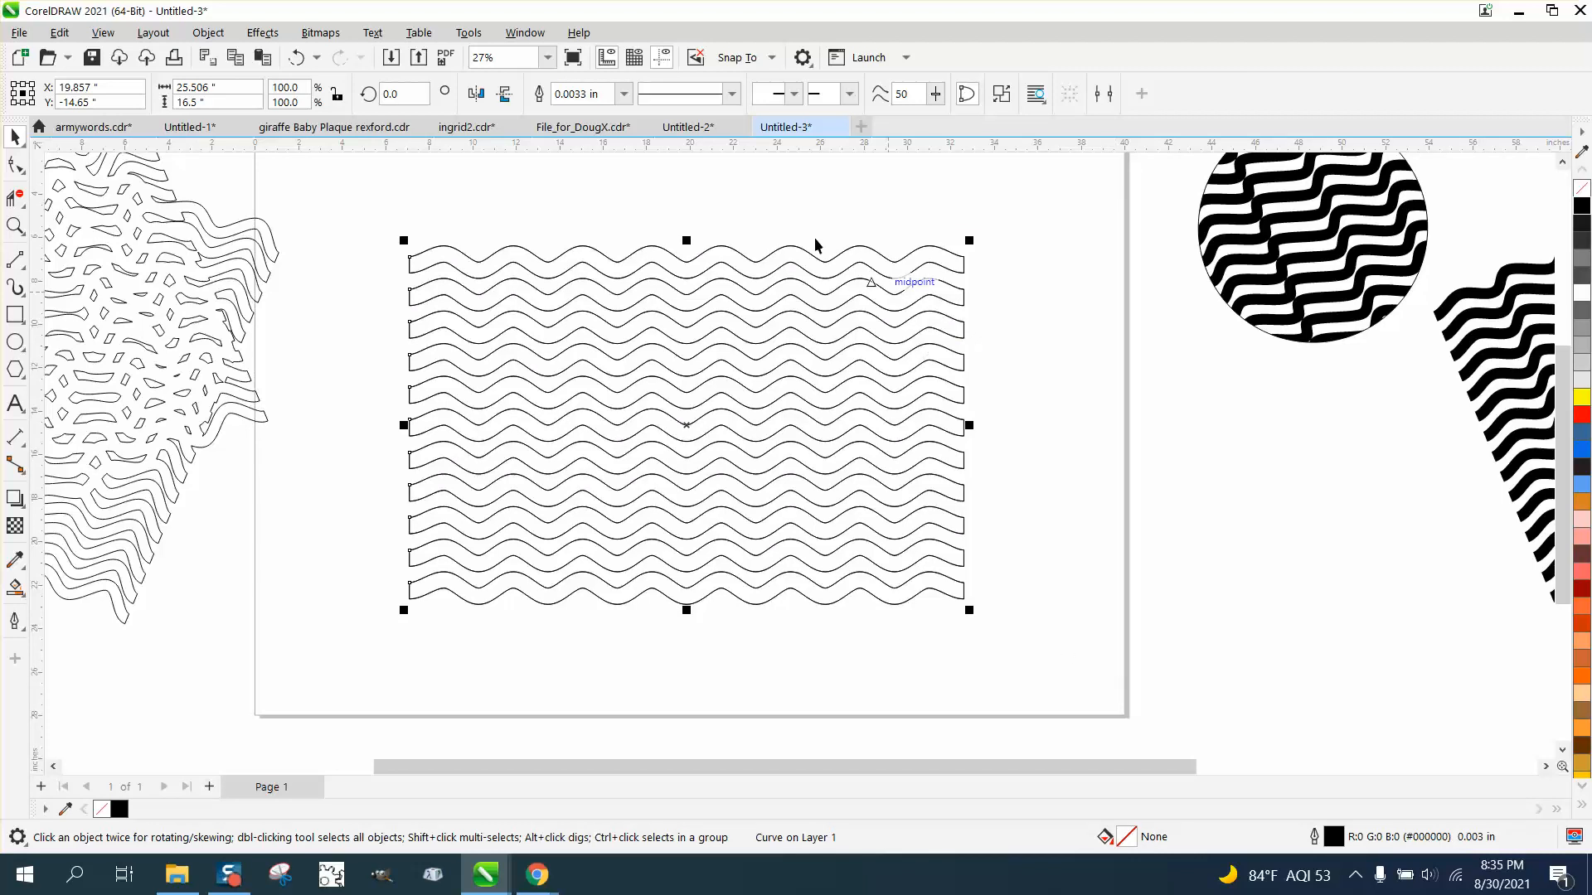
click(504, 96)
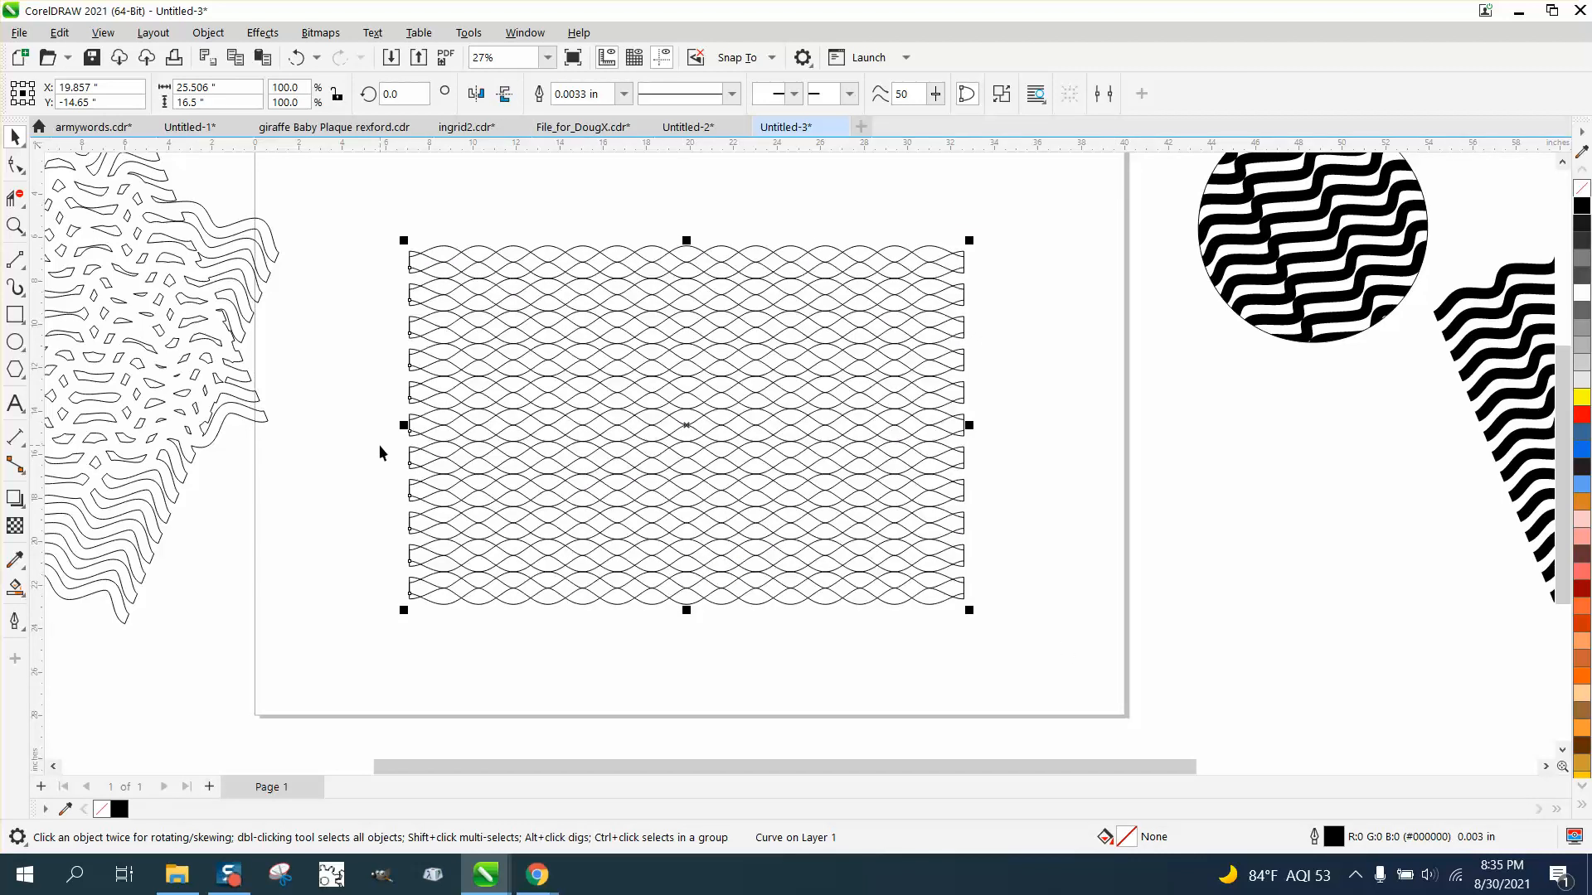
Smart Fill adjoining cells in black to form a continuous wave band near the upper-left part of the overlapping outlines.
click(15, 225)
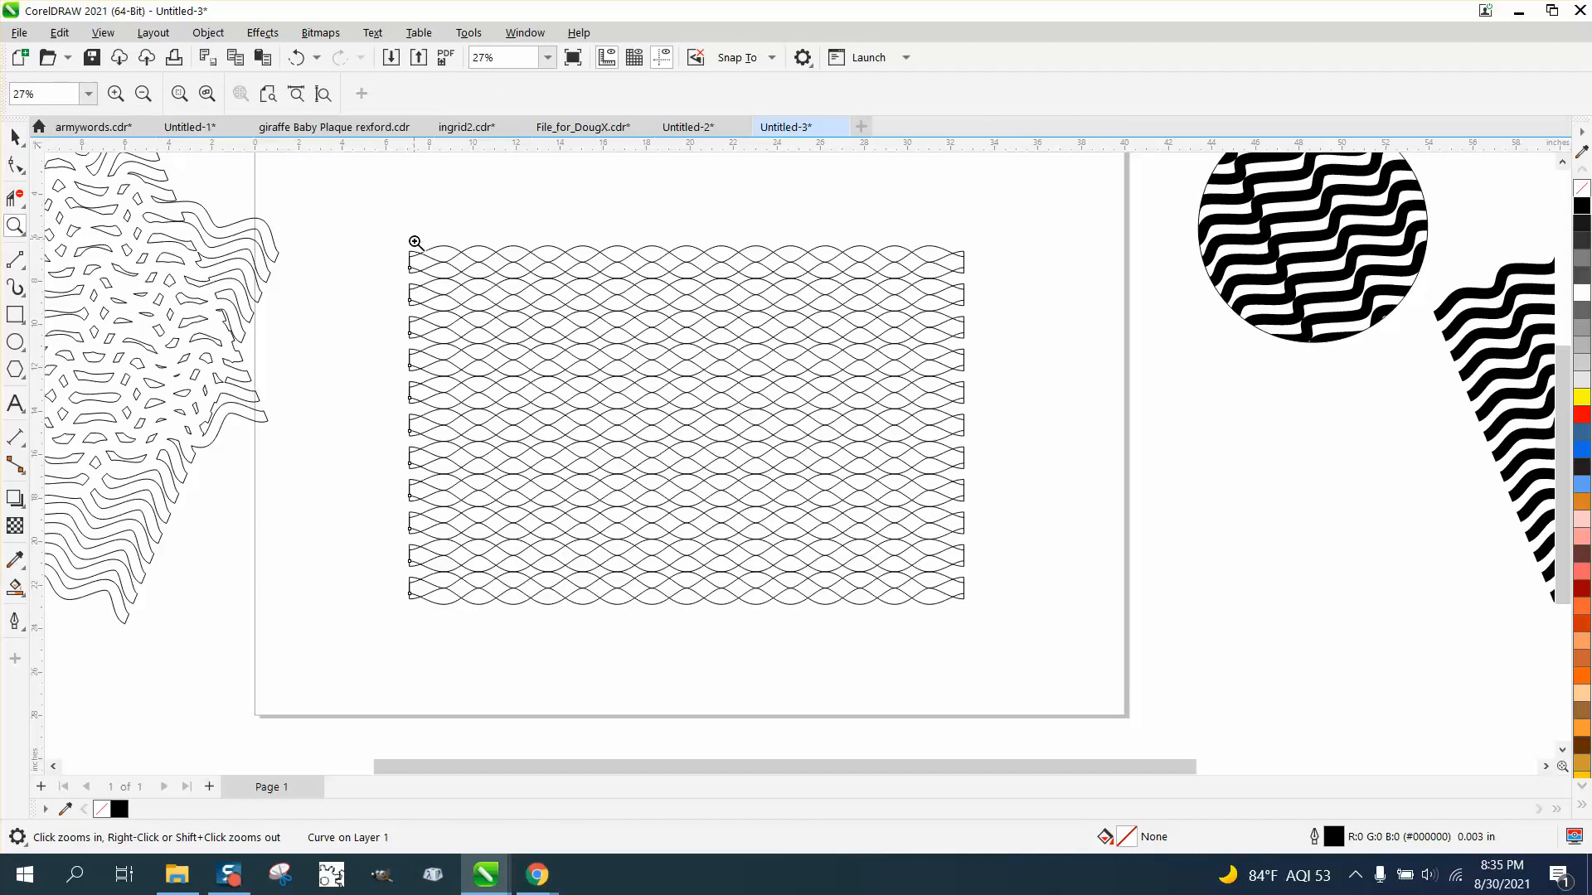
drag(412, 242, 716, 352)
scroll(716, 355, down, 4)
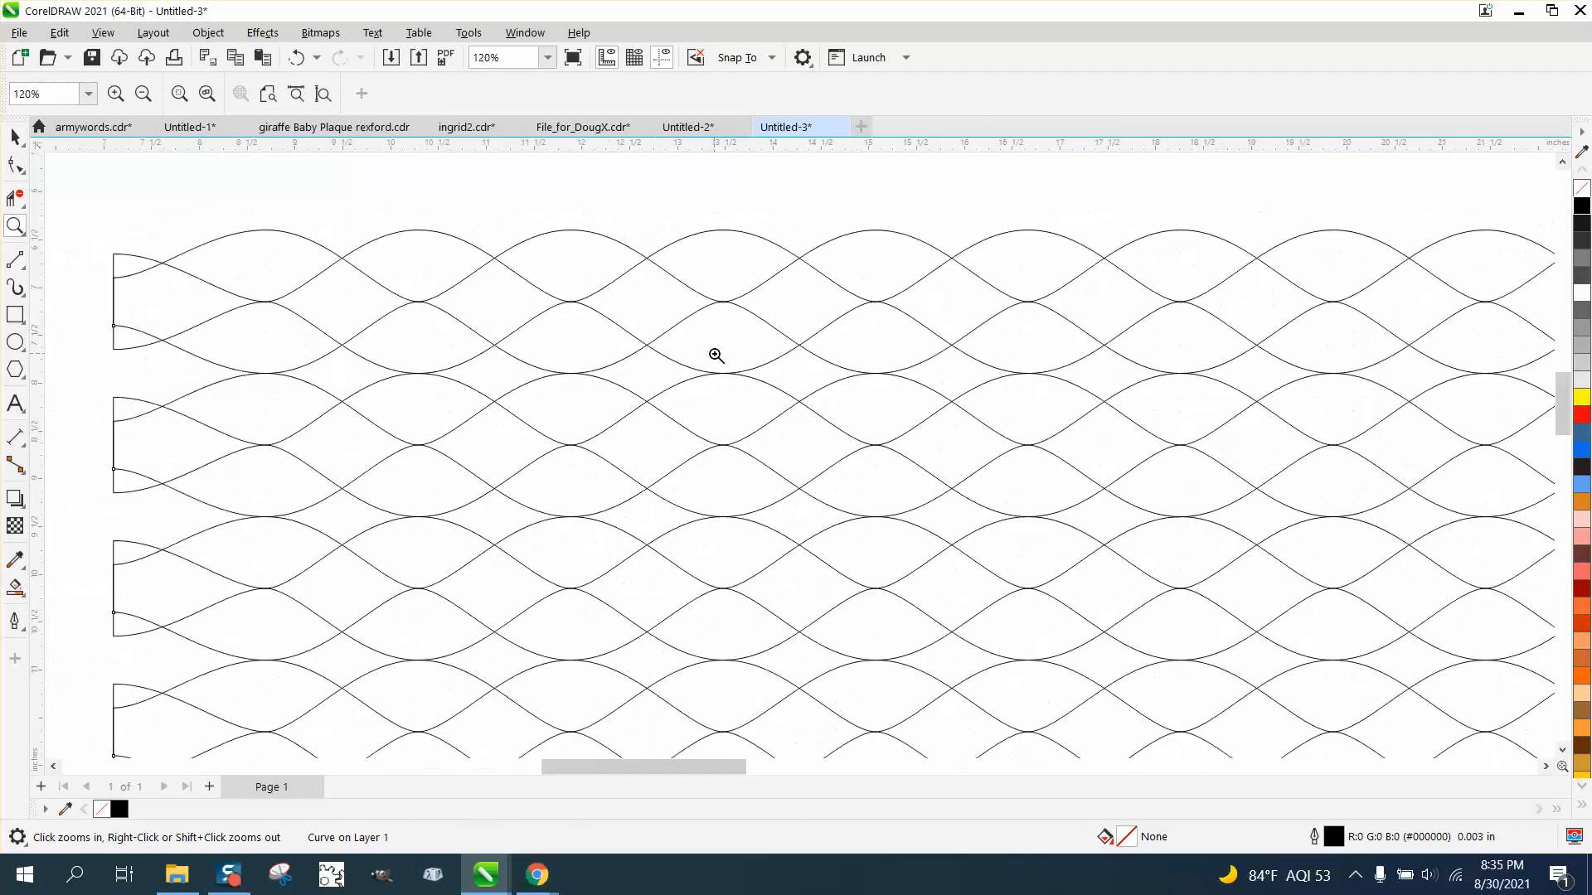
click(15, 587)
click(421, 406)
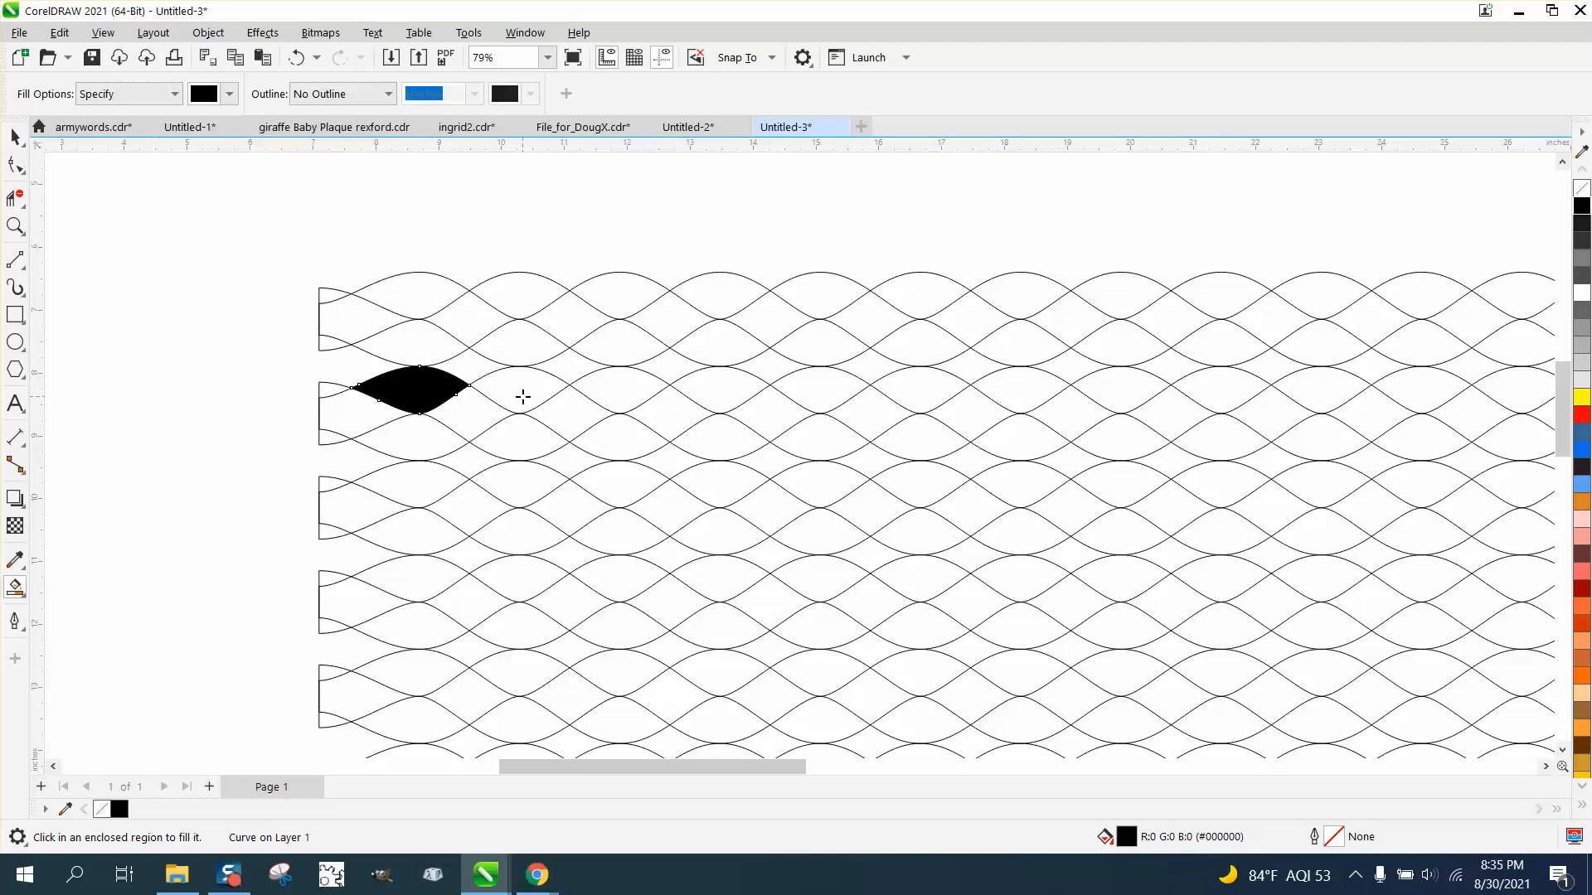
click(482, 414)
click(510, 426)
click(572, 419)
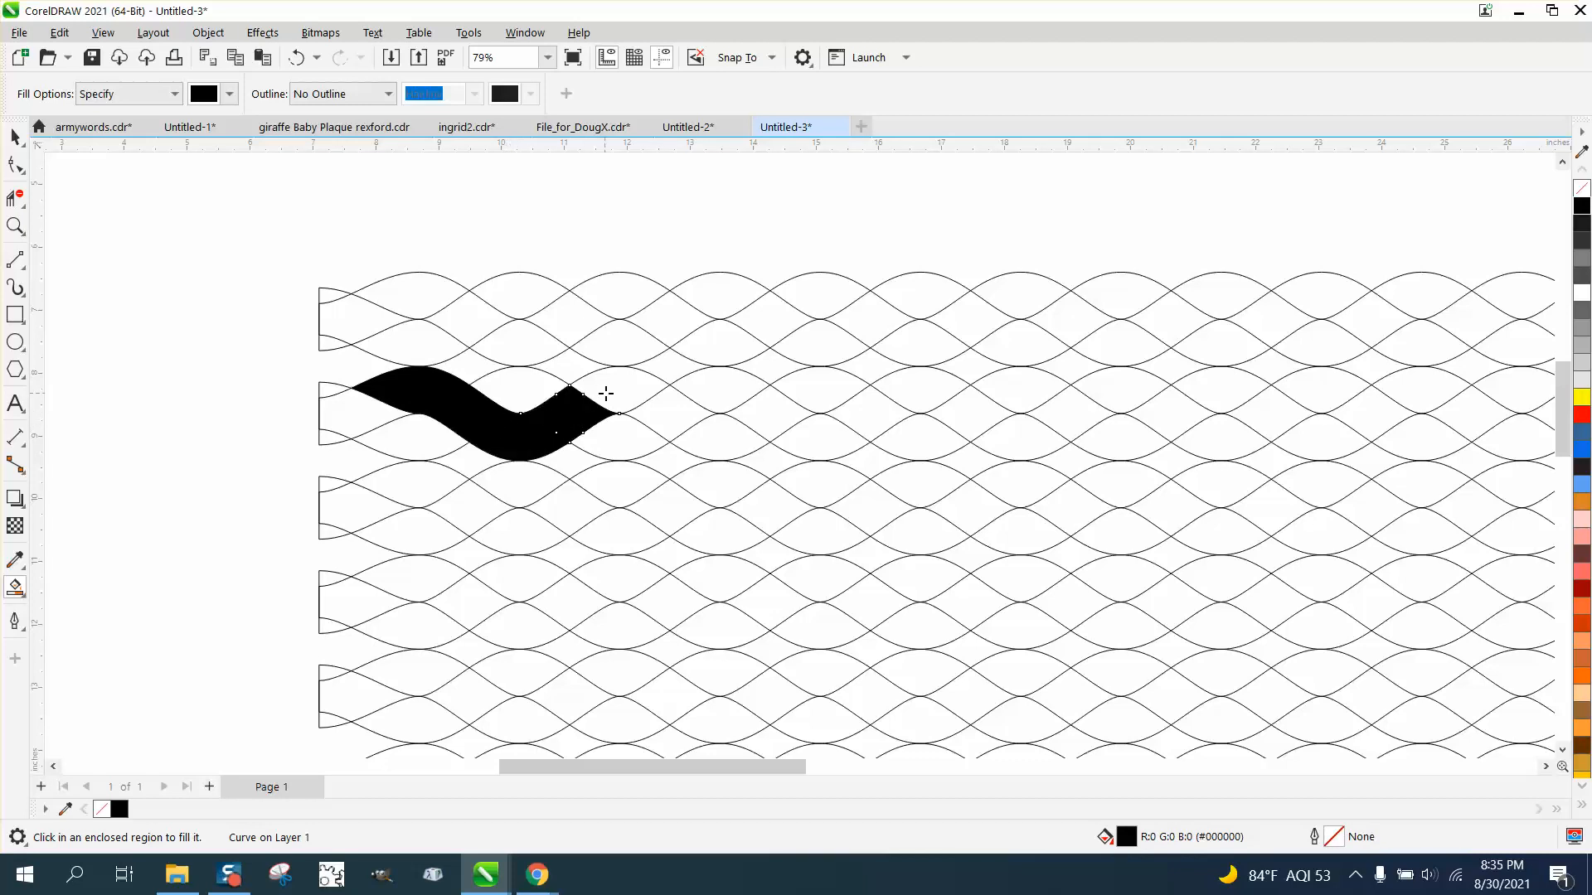
click(607, 395)
click(663, 413)
click(733, 437)
click(764, 419)
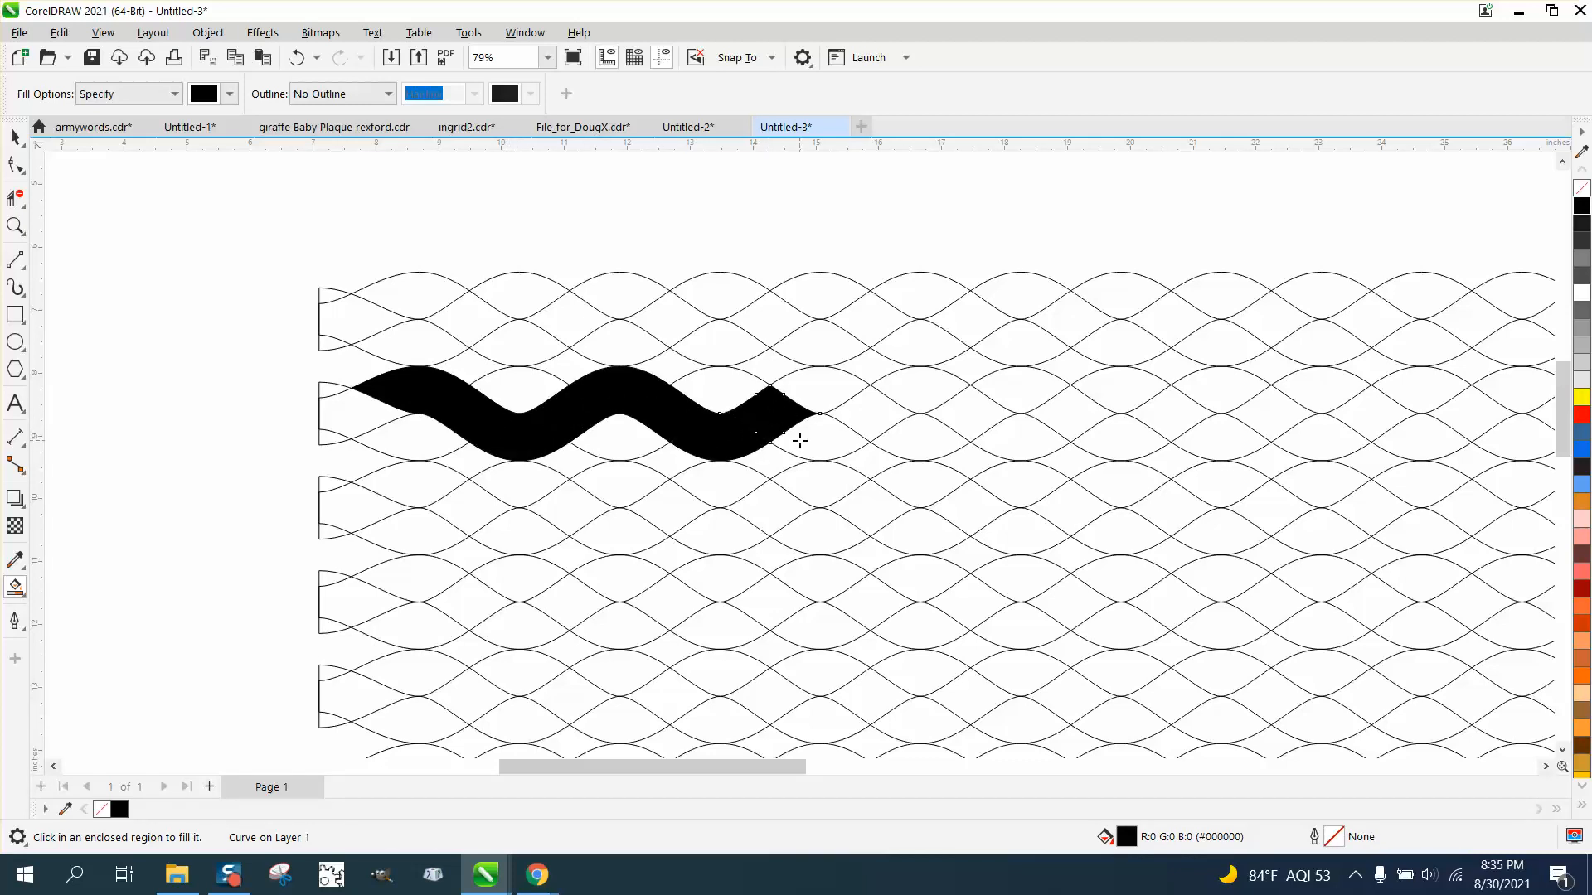
Undo the black wave band fills, including a retried cell, to leave the overlapping outlines unfilled.
click(295, 60)
click(294, 60)
click(295, 60)
click(294, 60)
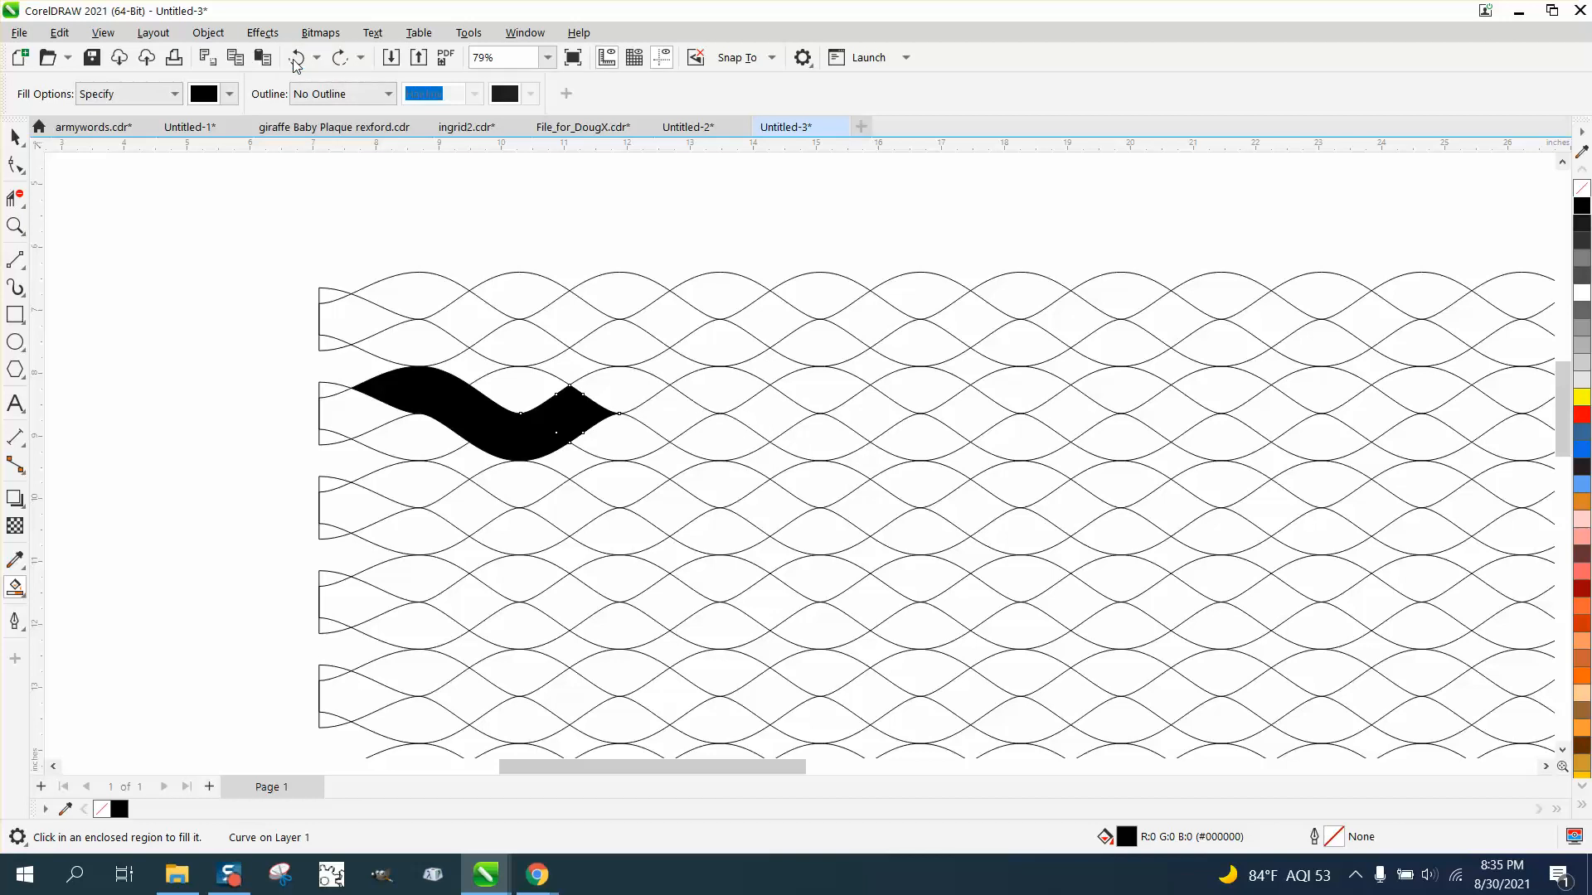
click(295, 60)
click(294, 59)
click(295, 60)
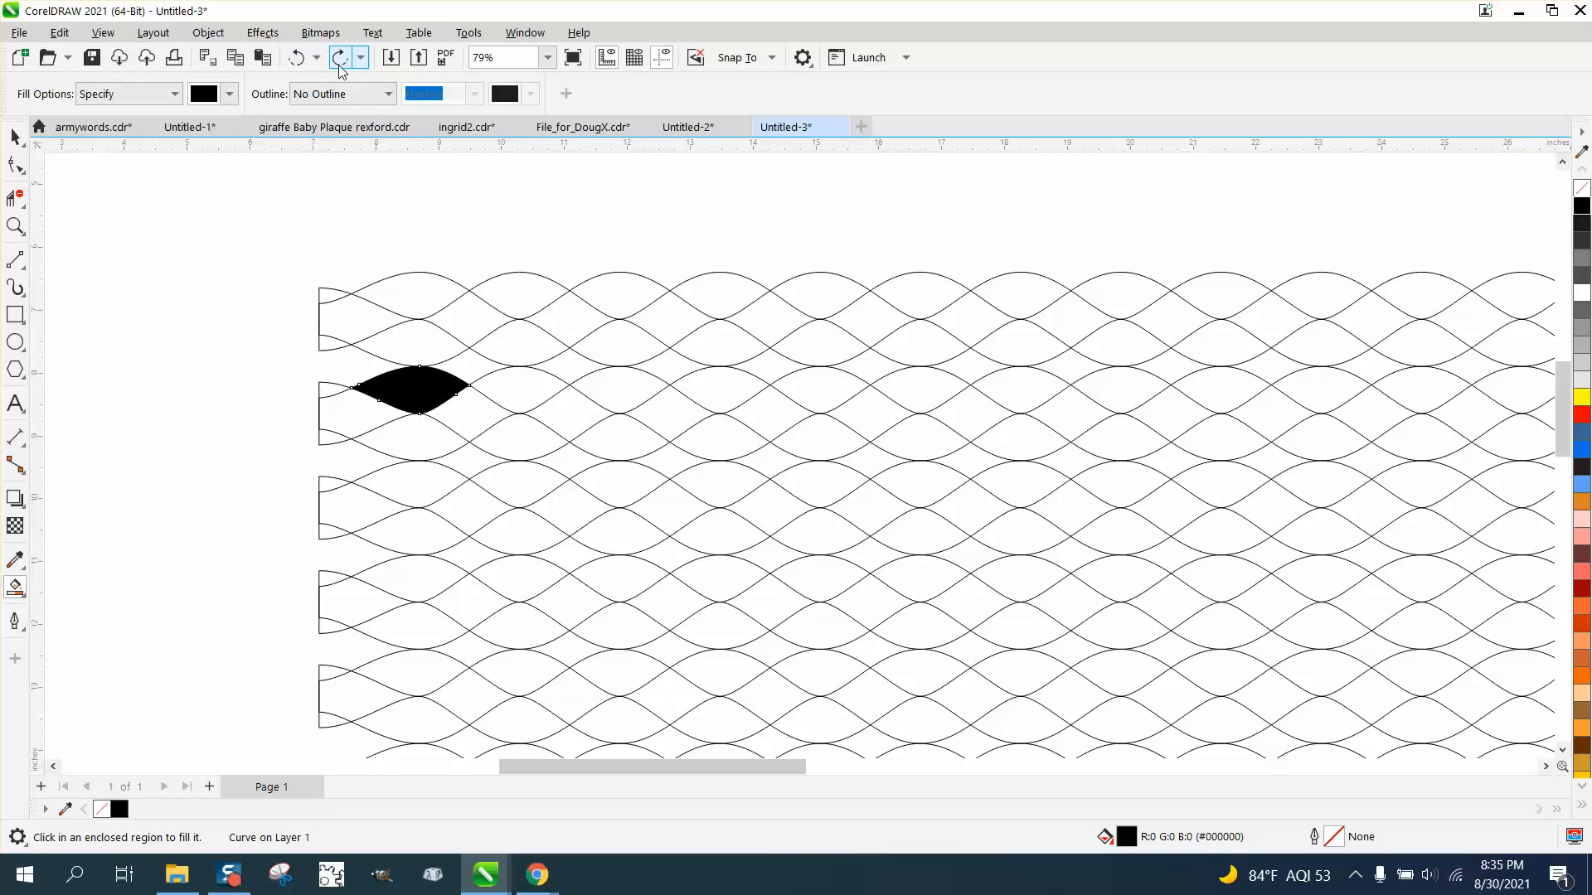
click(476, 412)
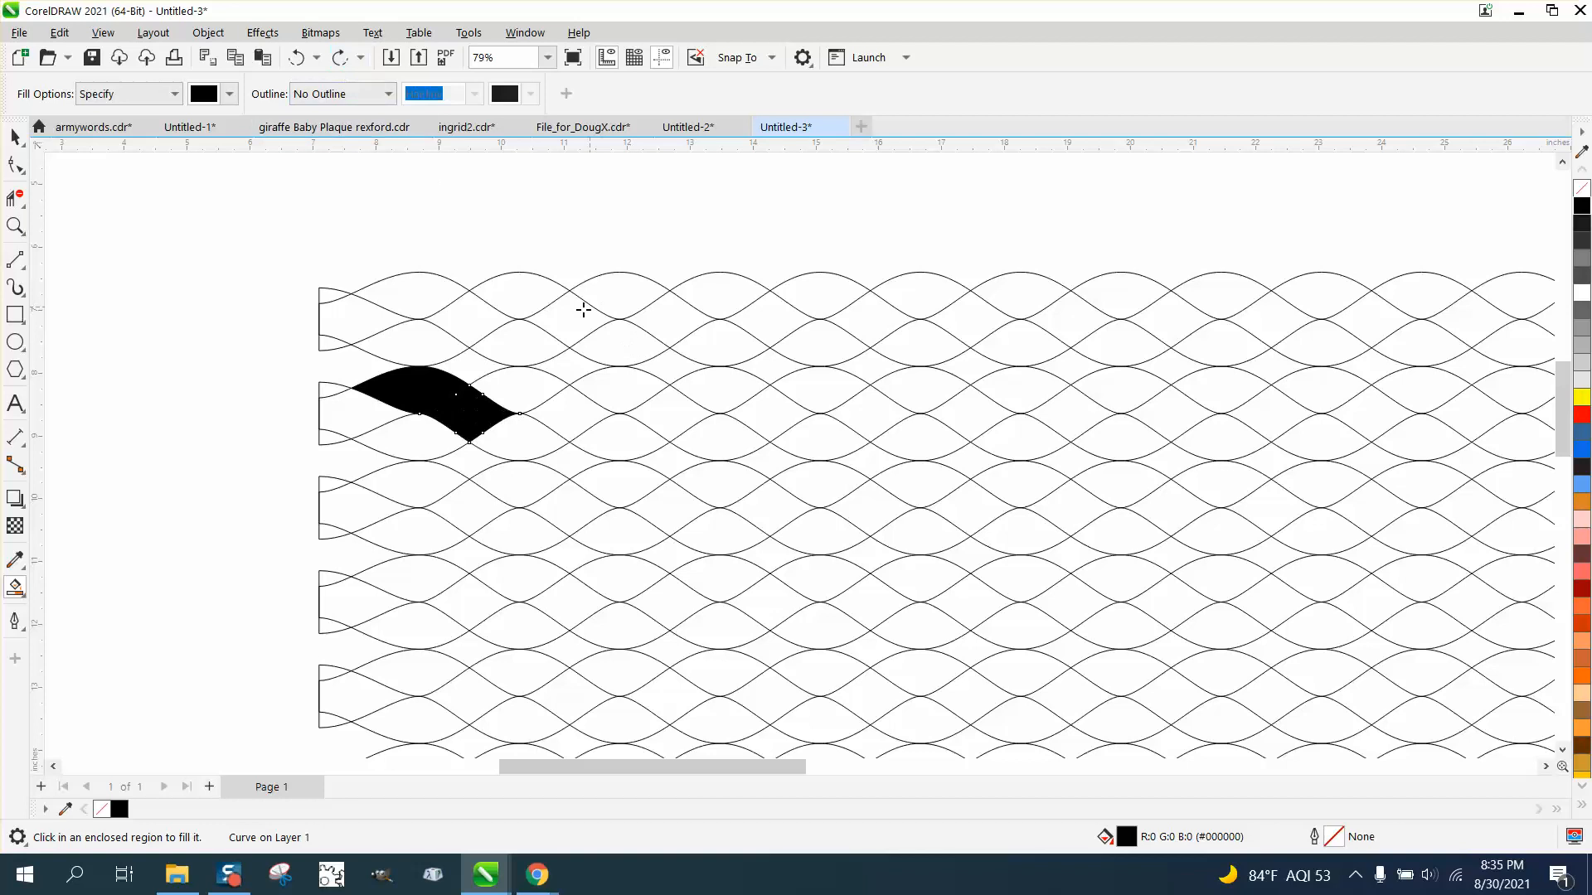
click(297, 60)
click(297, 59)
Smart Fill two neighbouring lens shapes in black, each covering four adjoining cells, near the upper-left of the overlapping outlines.
click(519, 381)
click(497, 418)
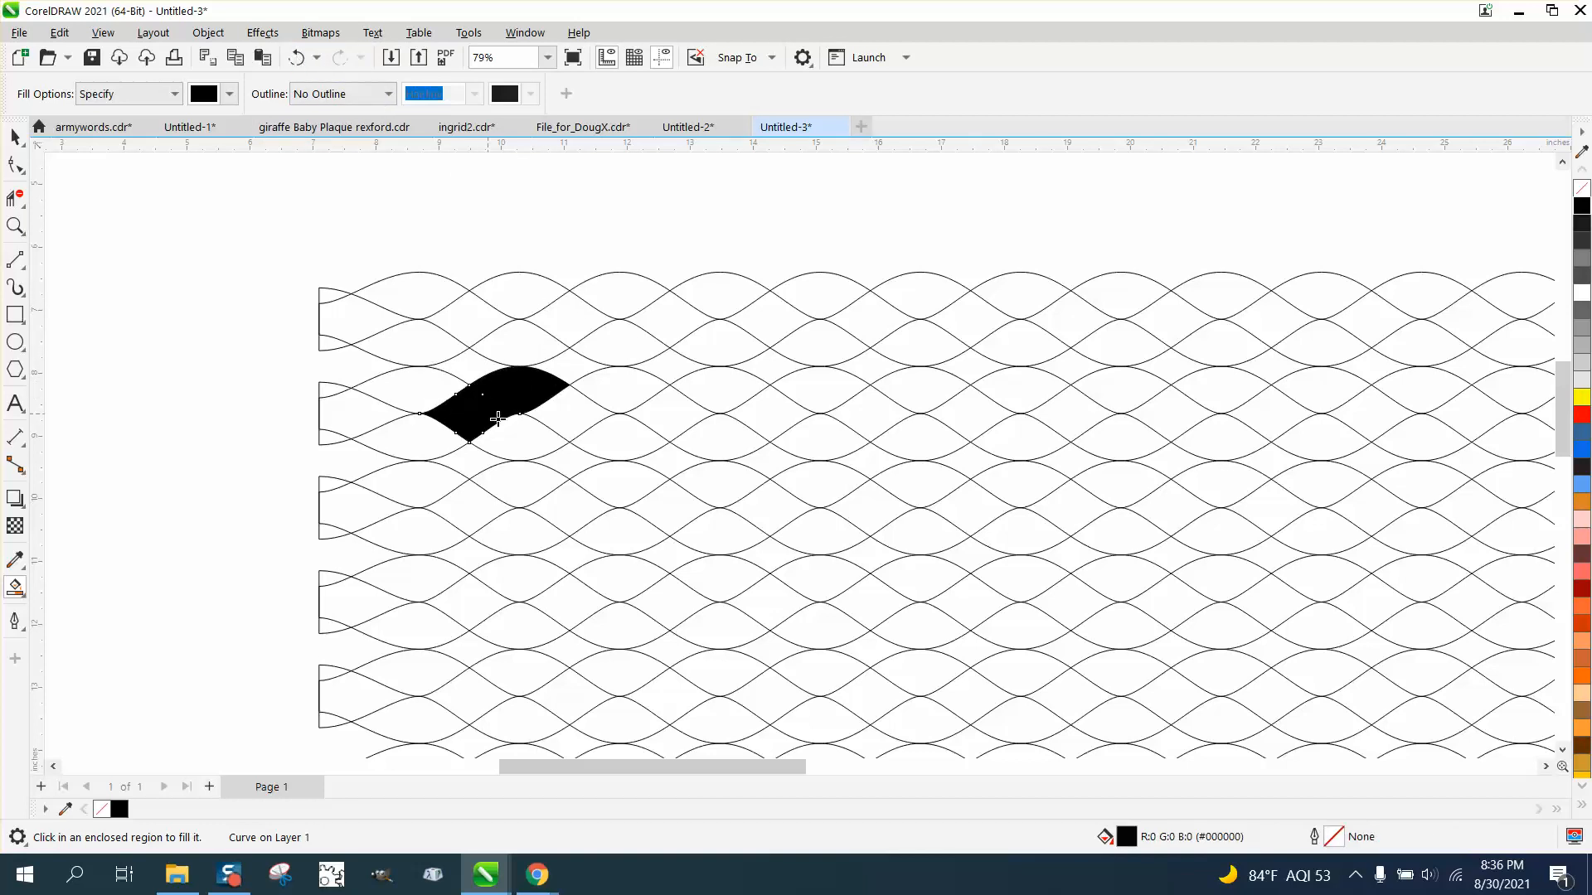
click(515, 435)
click(585, 412)
click(670, 414)
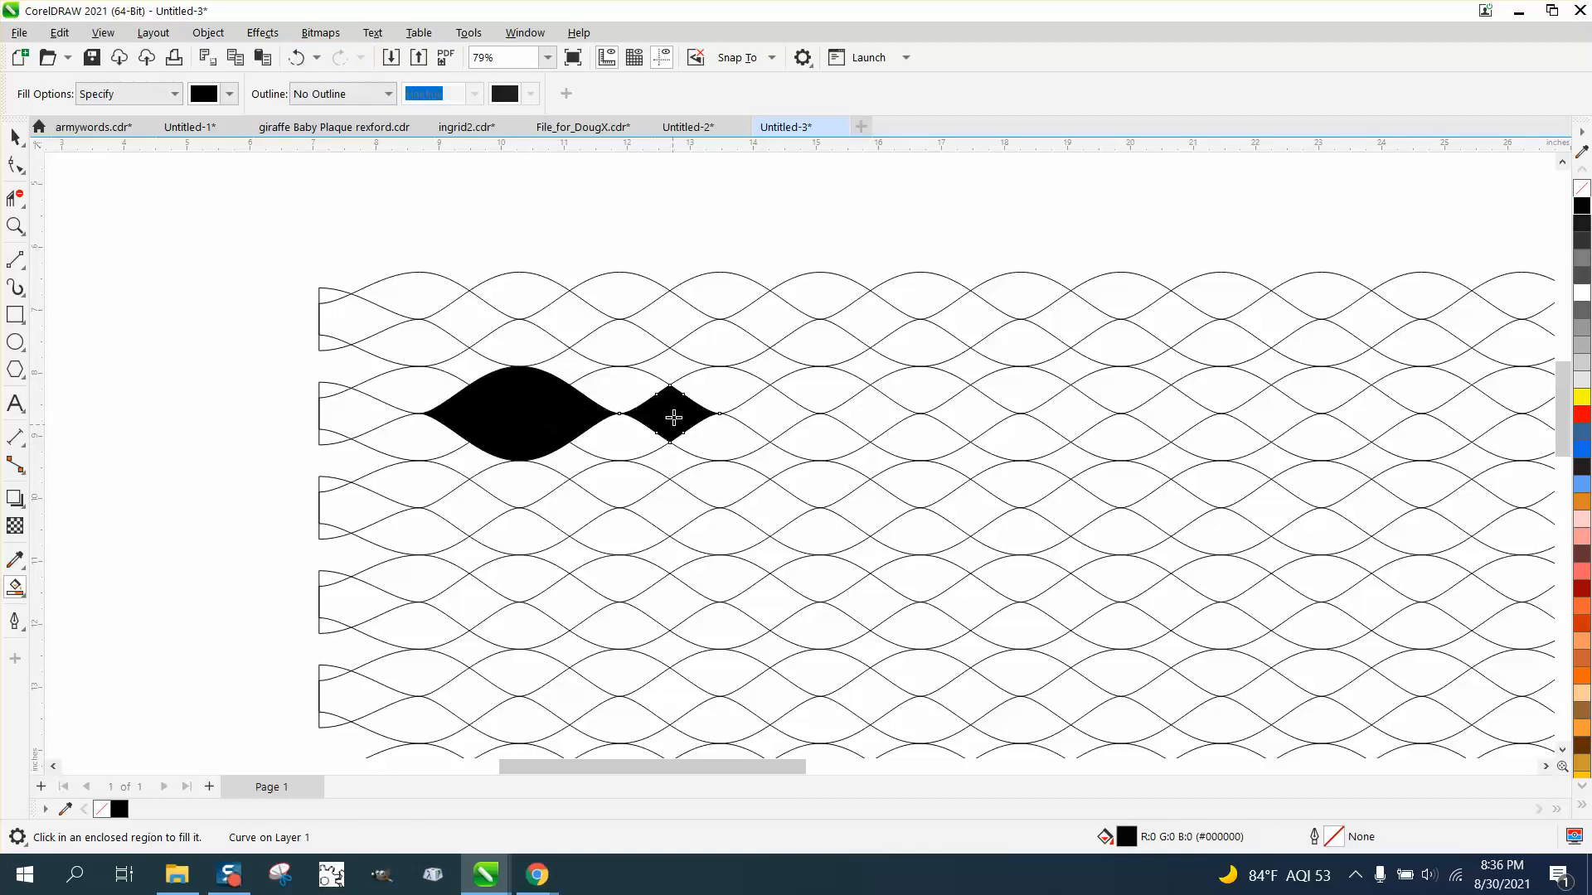
click(717, 388)
click(760, 407)
click(716, 442)
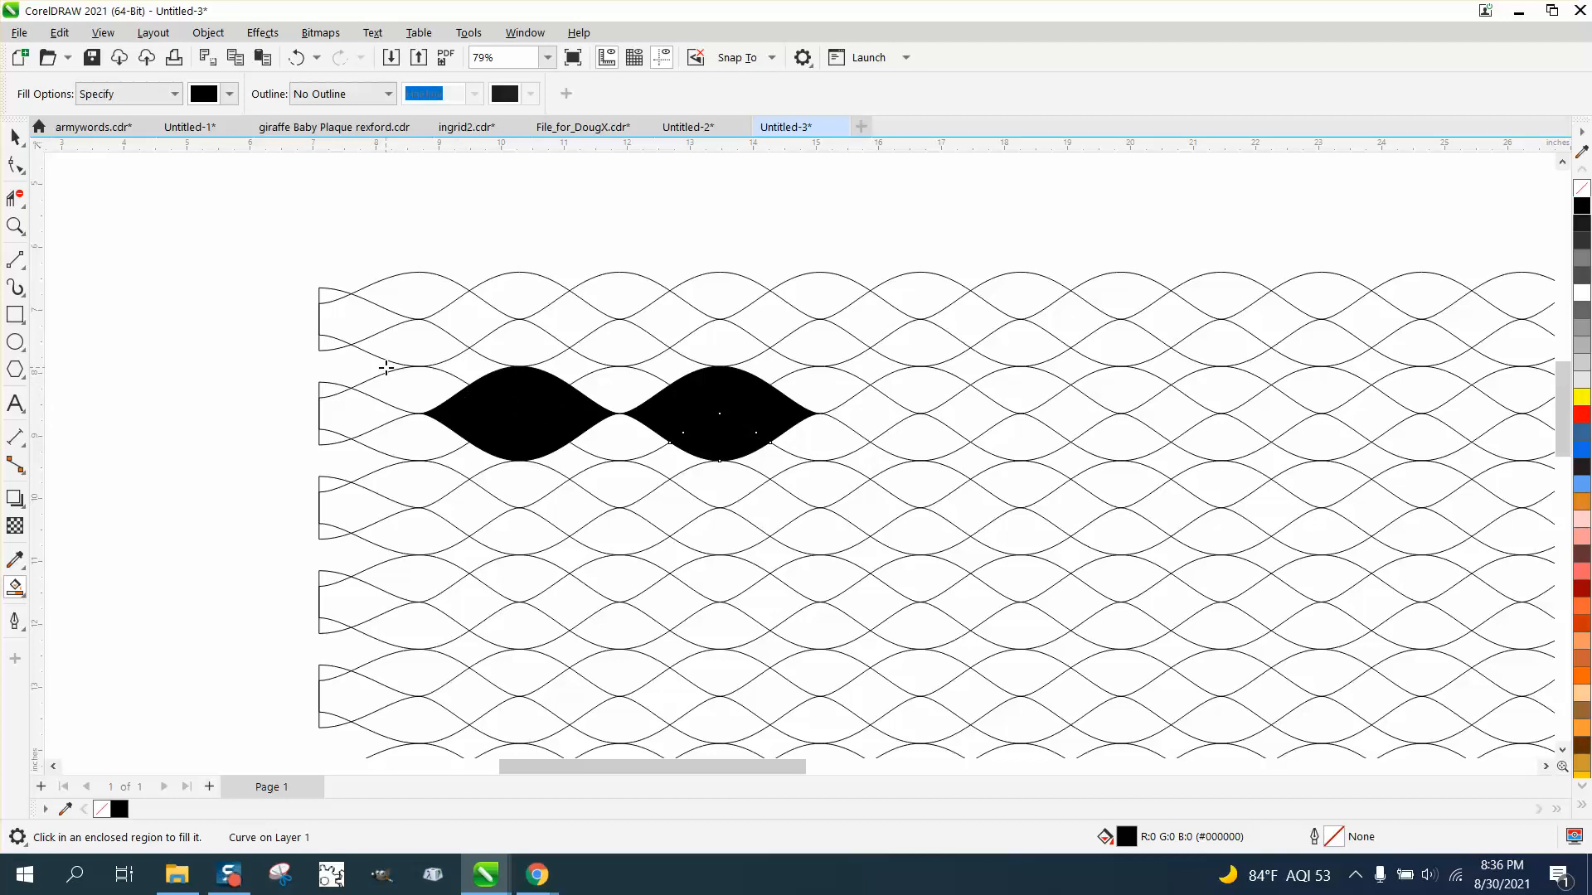
scroll(386, 368, down, 4)
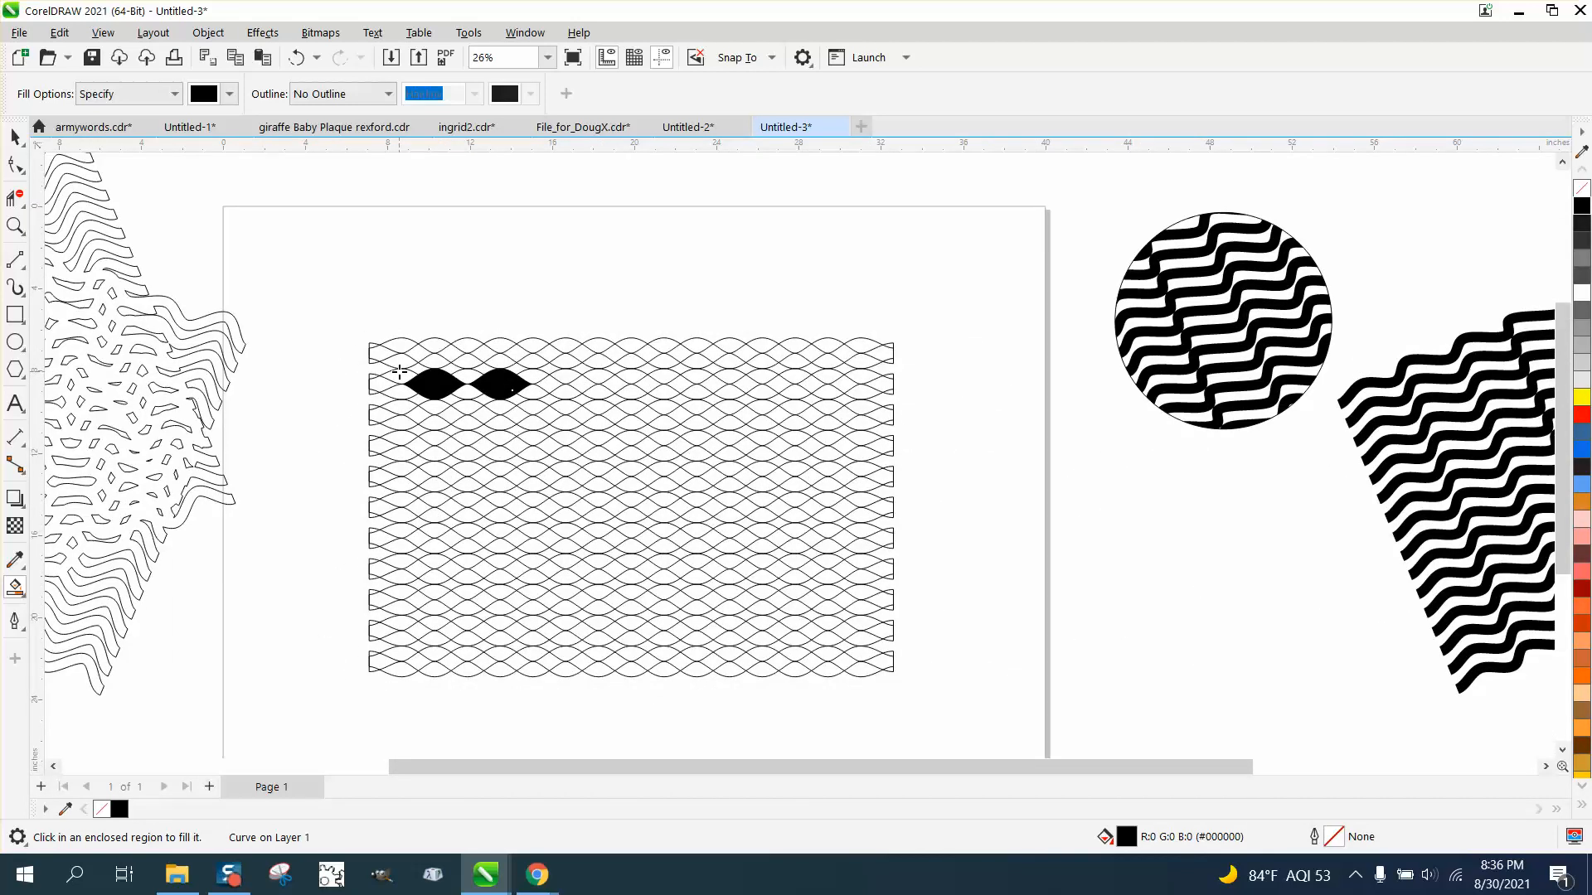